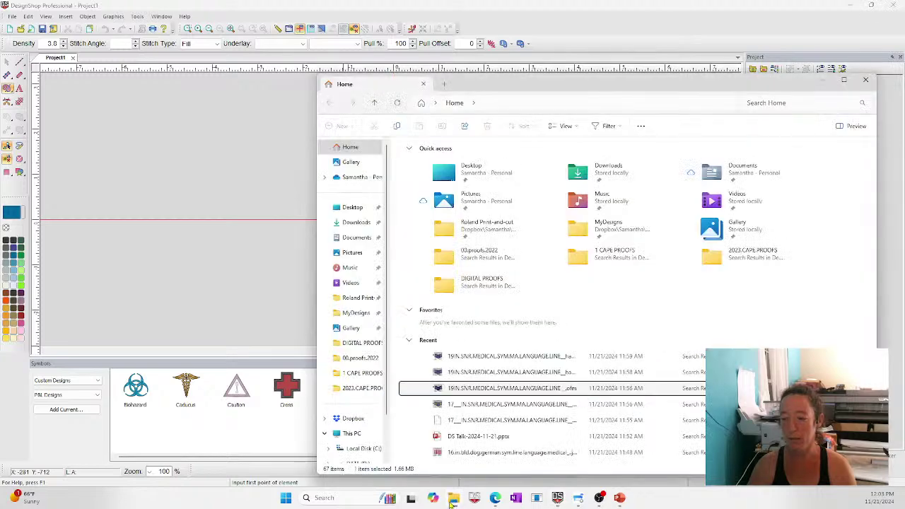
Step: Open the 1day.exp embroidery file from the Legacy Designs folder inside Designs on the C drive
left_click(866, 80)
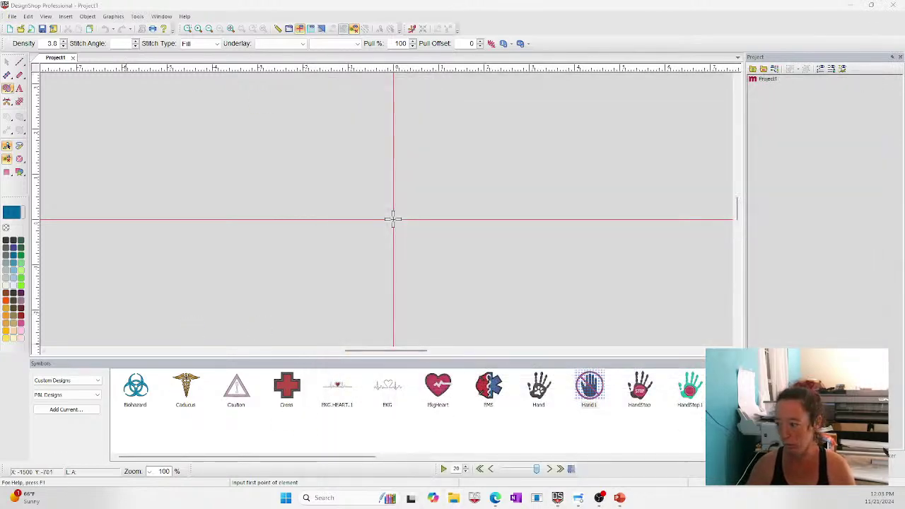
left_click(453, 498)
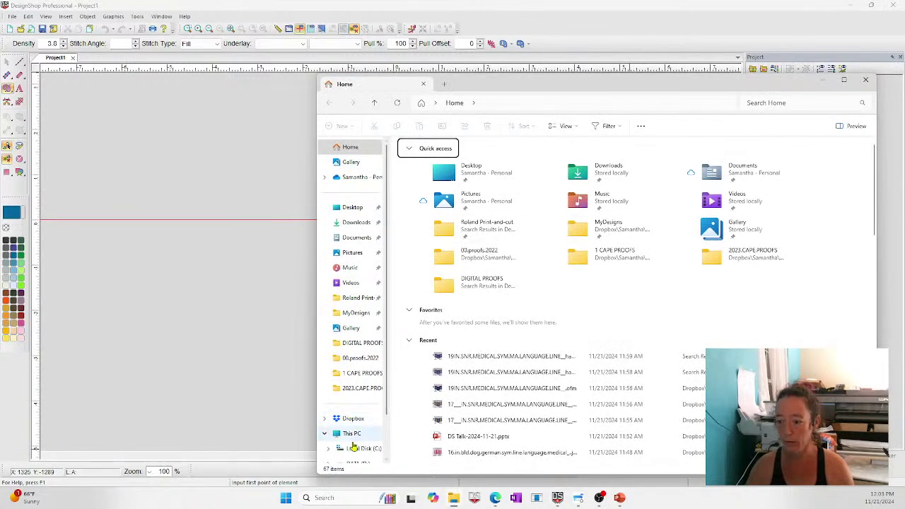
left_click(352, 435)
double_click(419, 163)
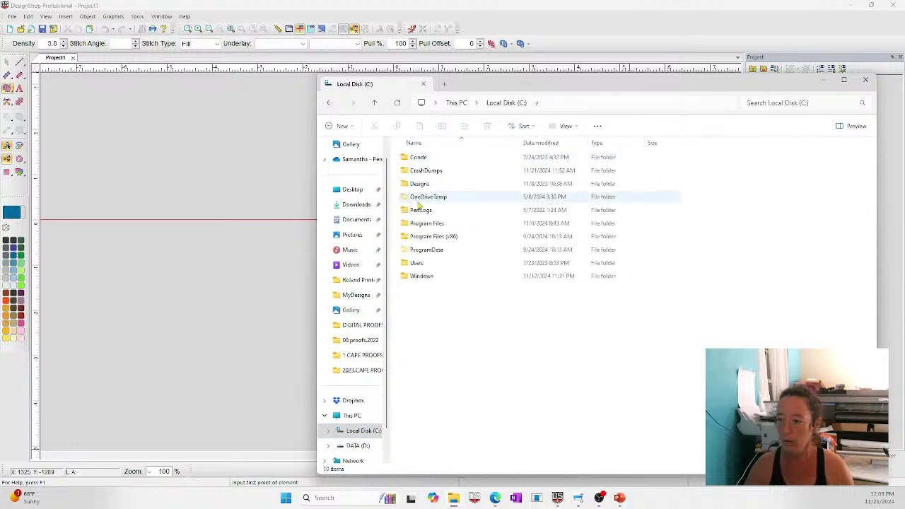
double_click(420, 184)
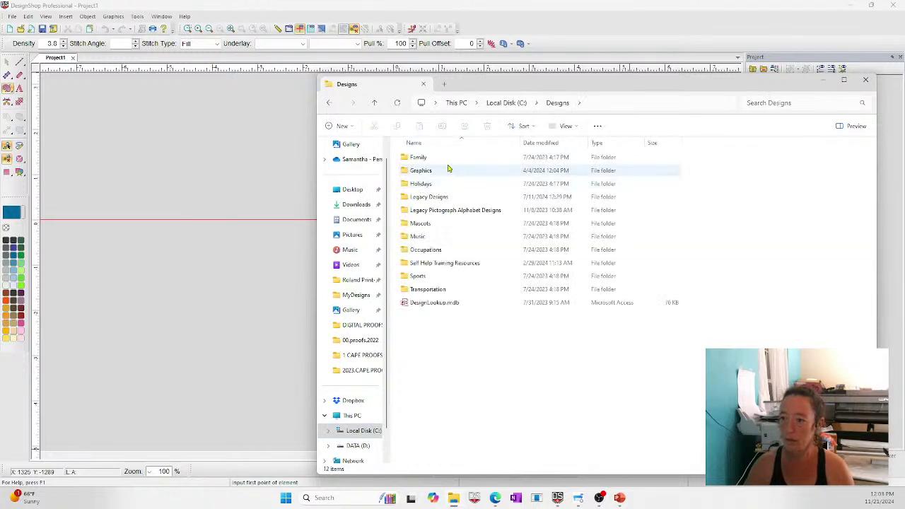
double_click(428, 198)
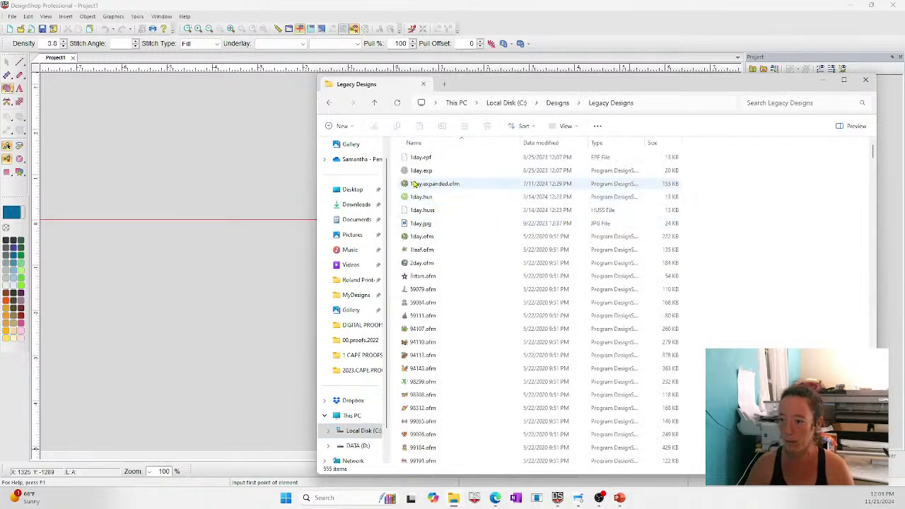
left_click(426, 174)
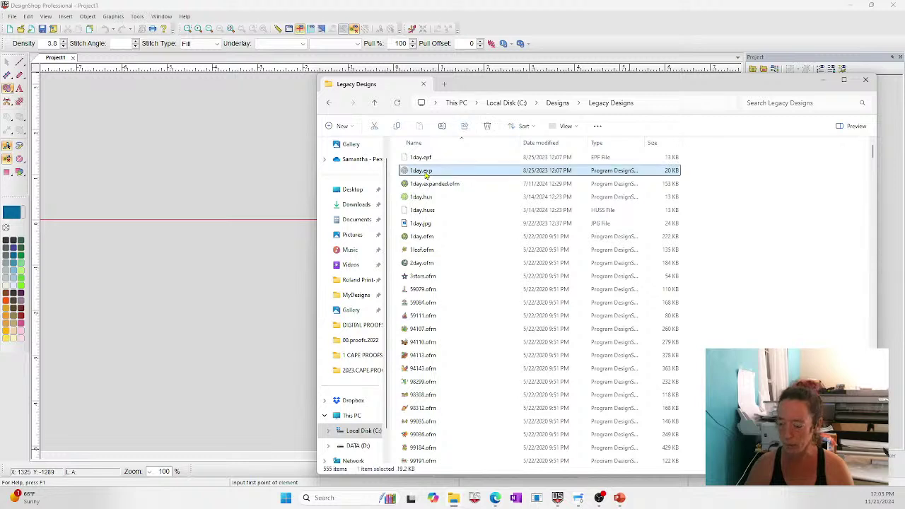
double_click(425, 174)
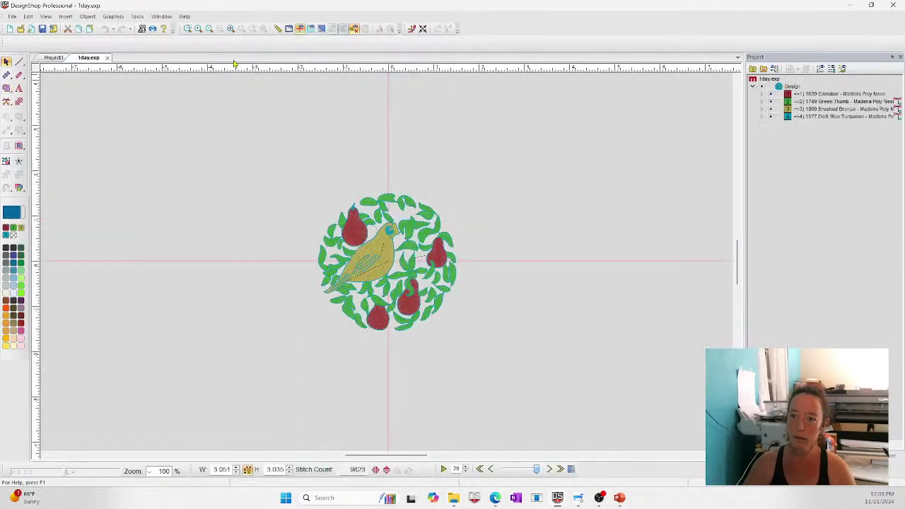
Step: Turn on the 3D stitch display for the bird and pears design
left_click(321, 28)
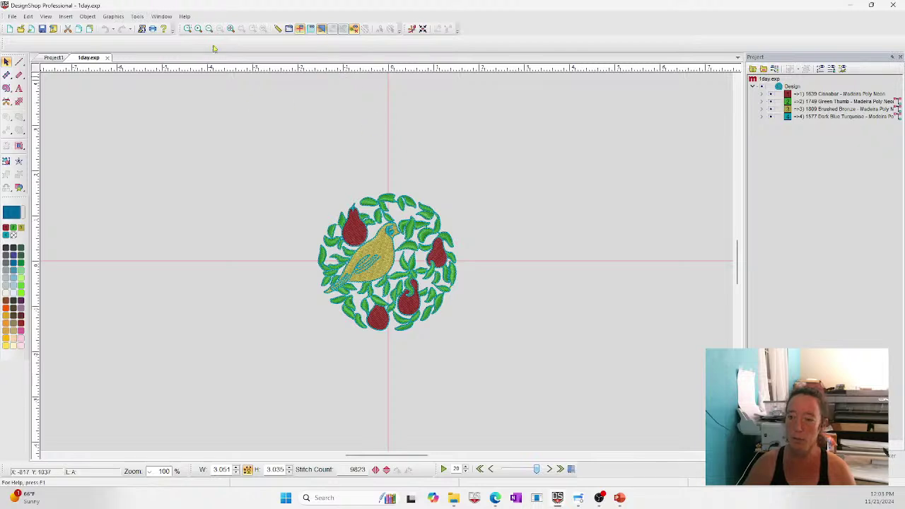
left_click(188, 29)
left_click_drag(275, 177, 509, 359)
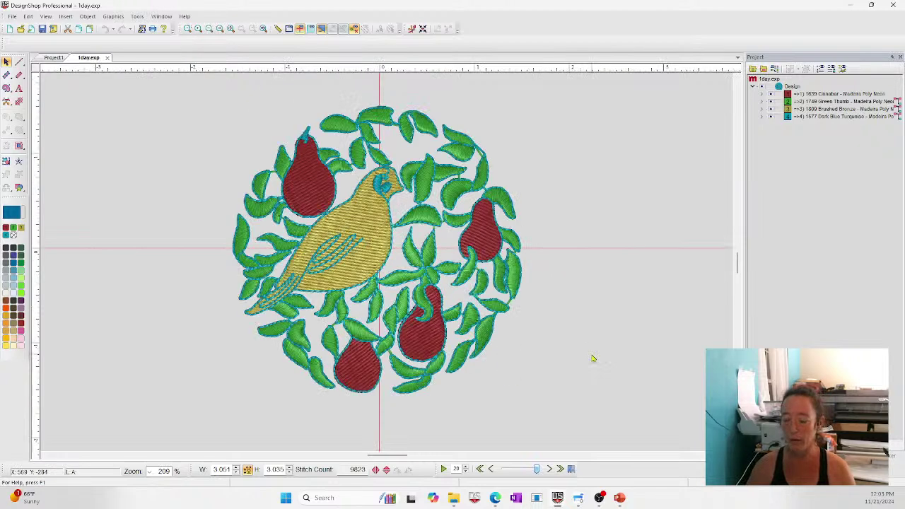
Step: Expand the Cinnabar, Green Thumb and Brushed Bronze colour blocks and select each one's expanded element to examine how the design is grouped
left_click(366, 220)
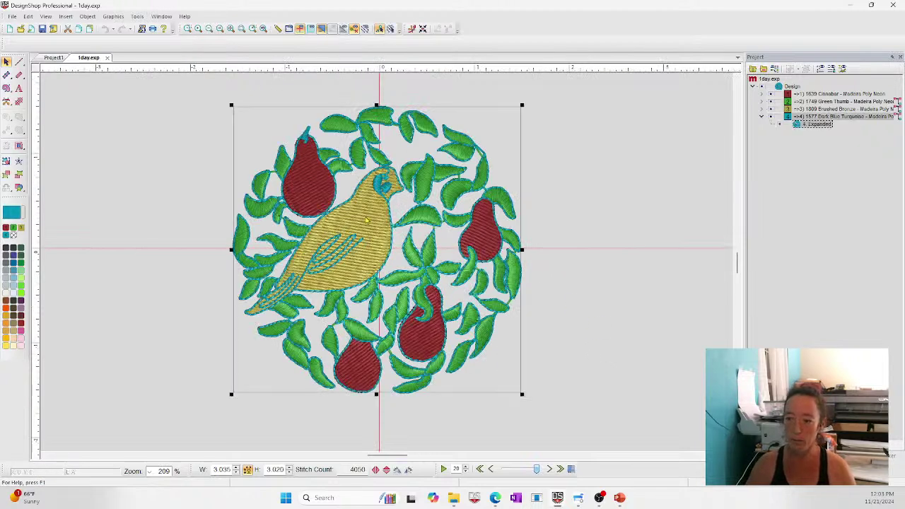
left_click(809, 110)
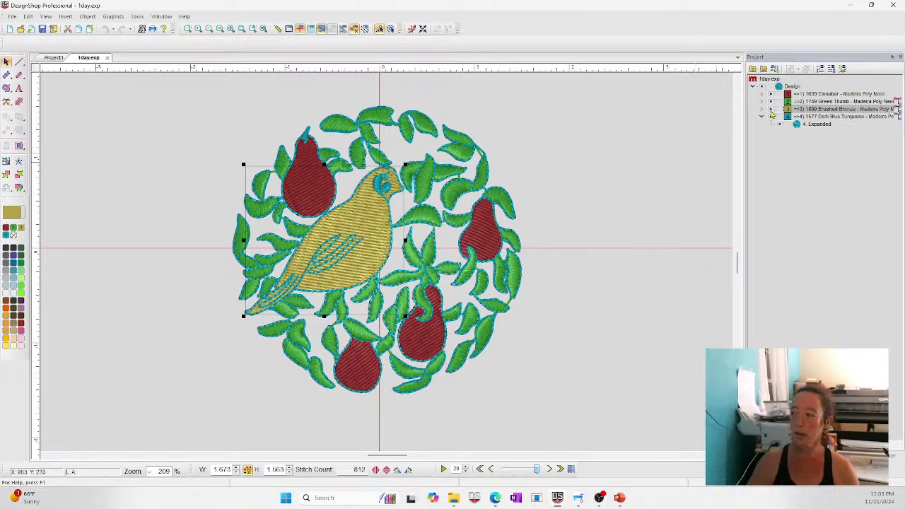
left_click(761, 93)
left_click(806, 102)
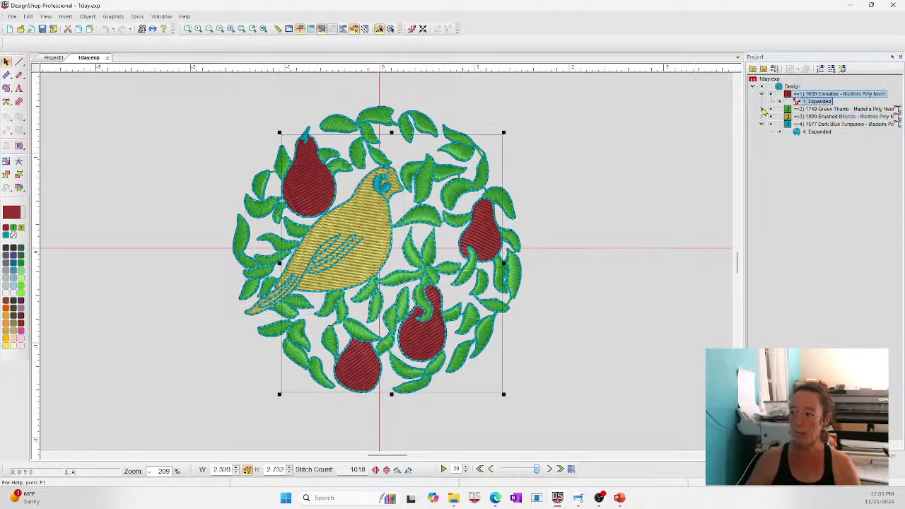
left_click(762, 110)
left_click(816, 116)
left_click(761, 124)
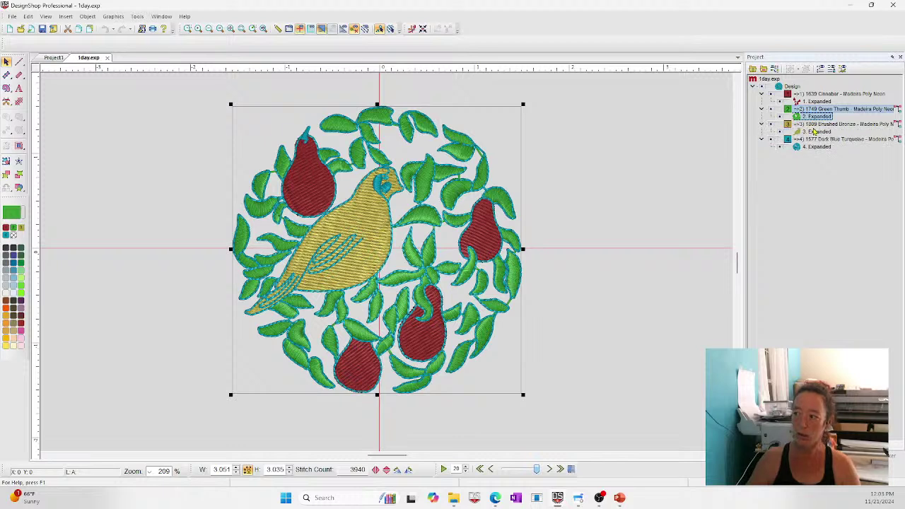
left_click(814, 131)
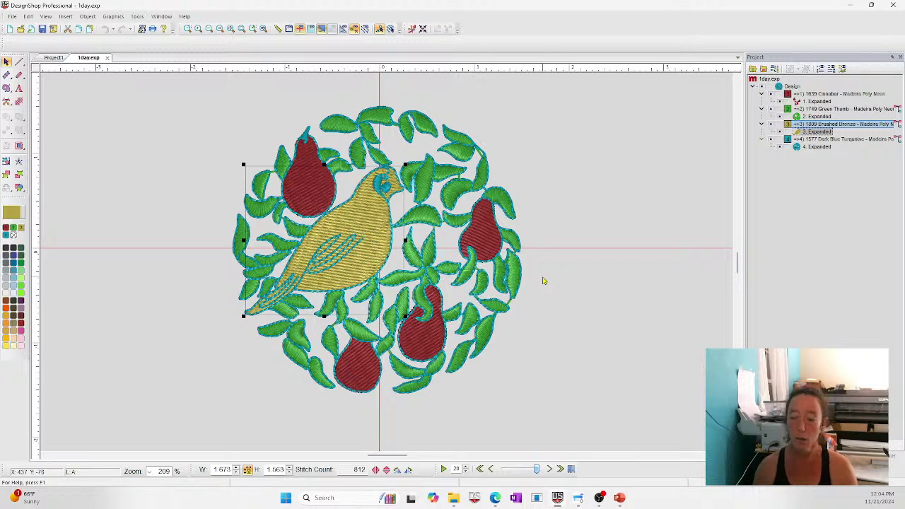
Step: Duplicate the Cinnabar pears element and move the copy to the right, partly outside the round design
left_click(498, 247)
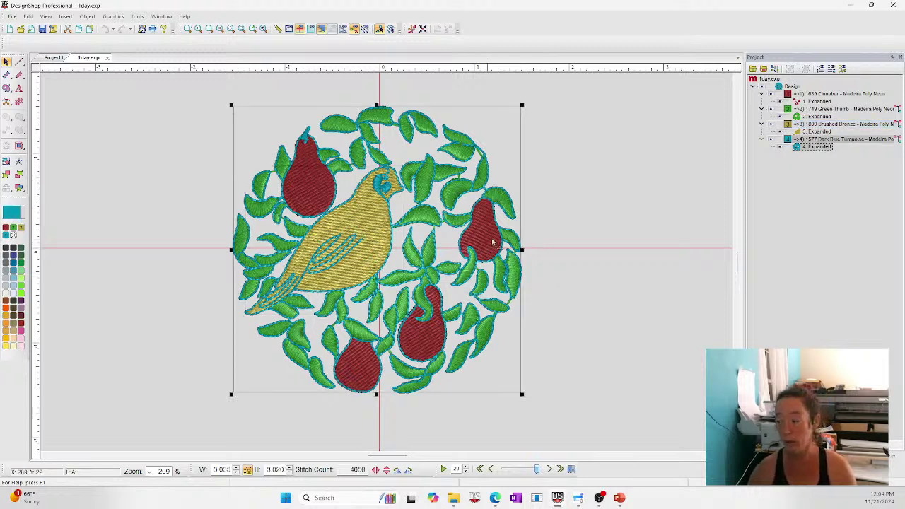
left_click(804, 102)
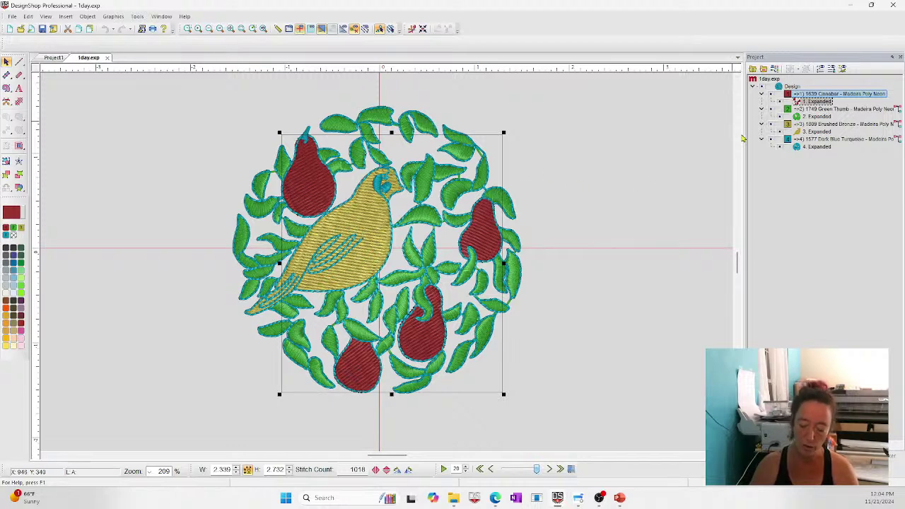
key("ctrl+c")
key("ctrl+v")
left_click_drag(303, 201, 494, 226)
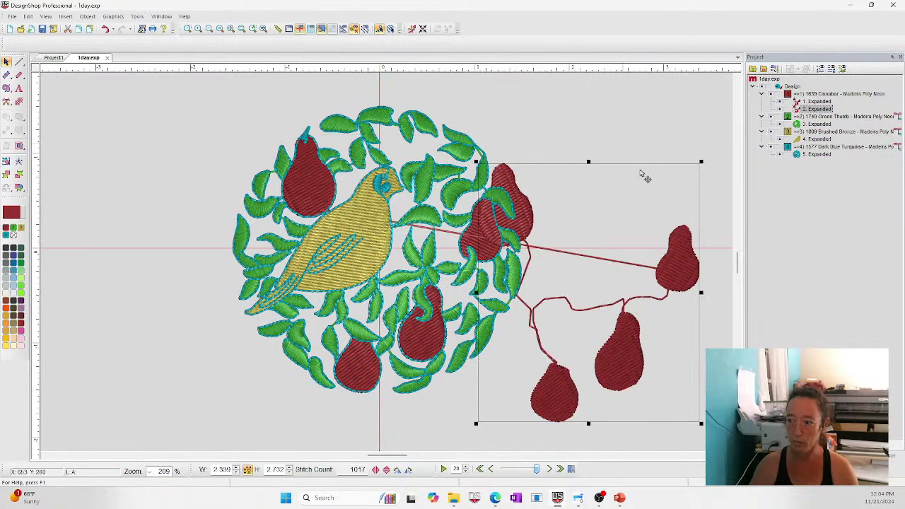
Step: Insert a trim after the original Cinnabar pears element so no connecting stitch runs to the copy
left_click(774, 102)
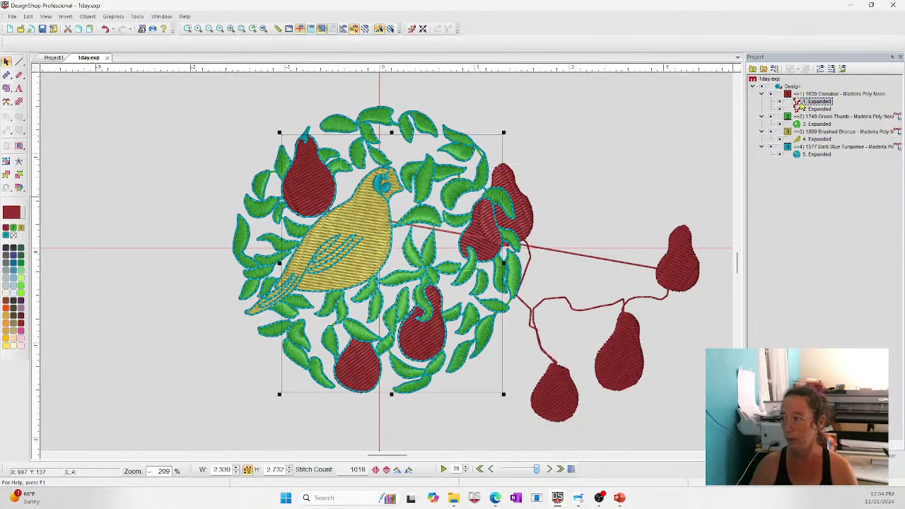
left_click(7, 102)
left_click(565, 157)
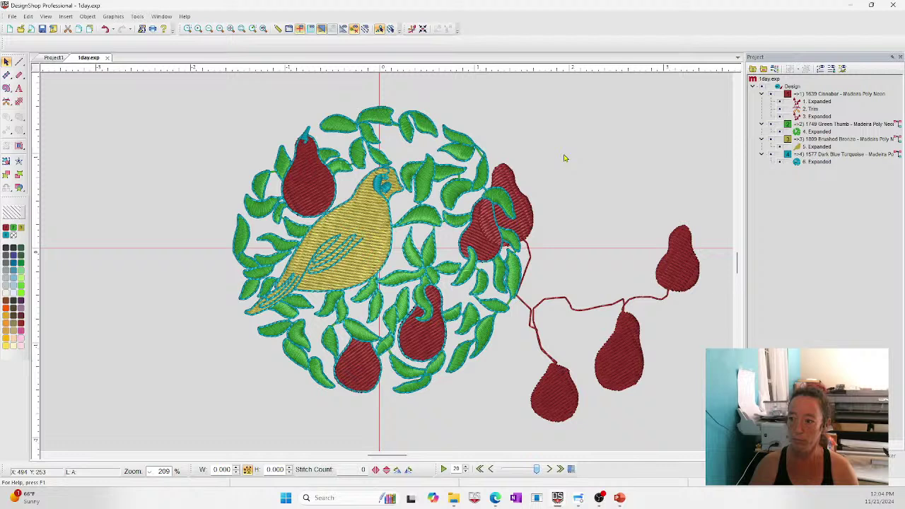
Step: Turn off the 3D display to show the flat stitches around the overlapping pears
left_click(482, 225)
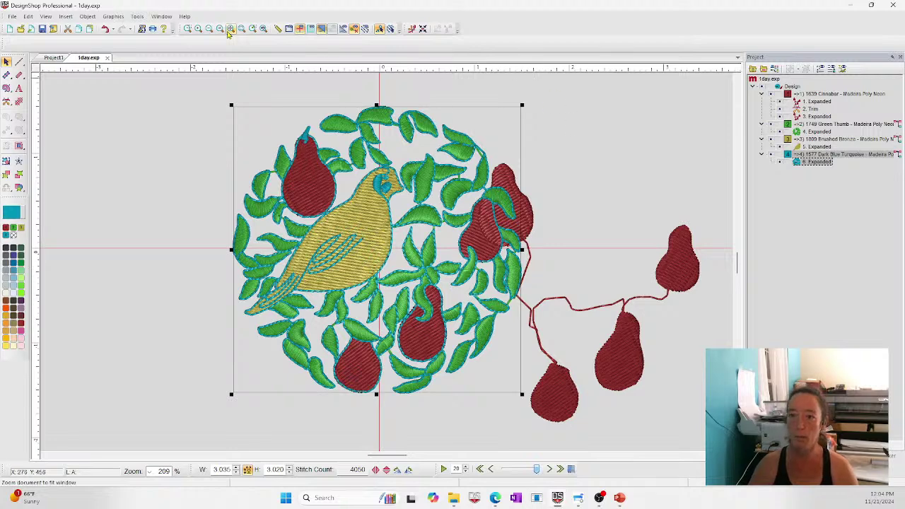
left_click(322, 28)
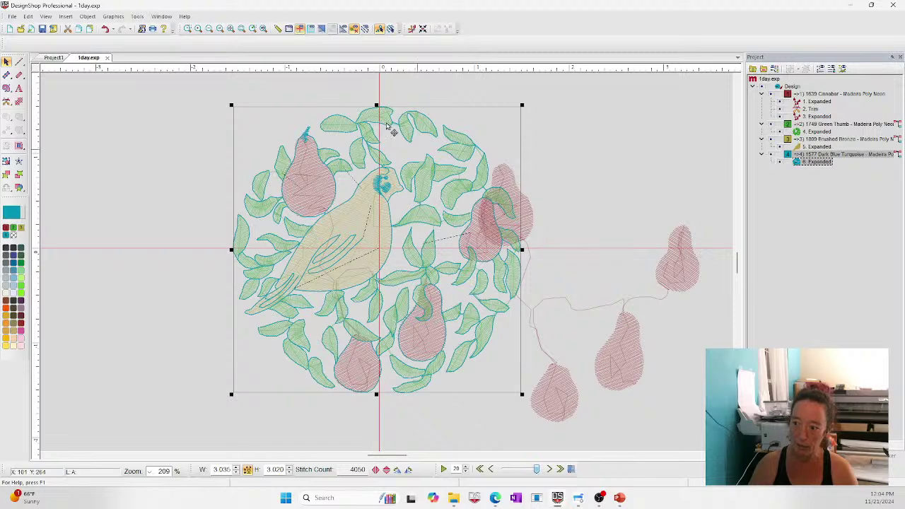
left_click(188, 28)
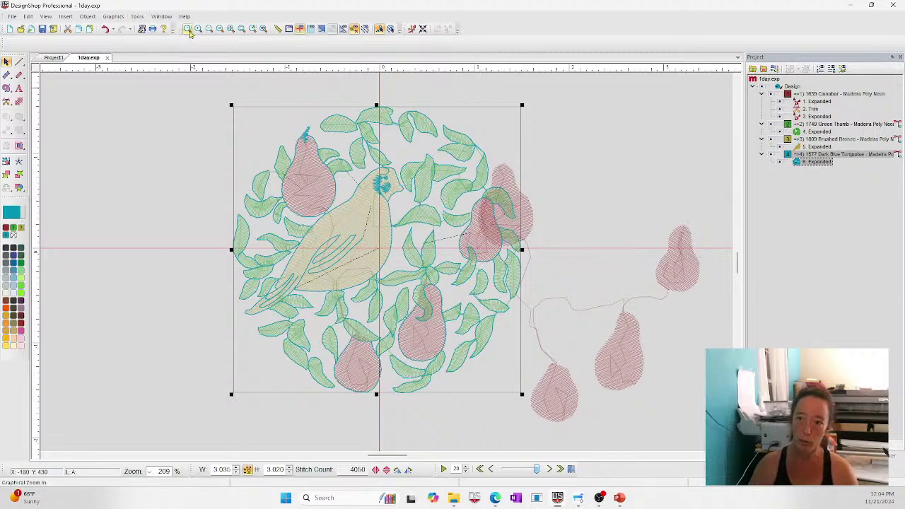
left_click_drag(445, 150, 600, 288)
Step: In wireframe editing mode, lasso the stitch points of the green leaf overlapping the copied pear and delete them
left_click(609, 260)
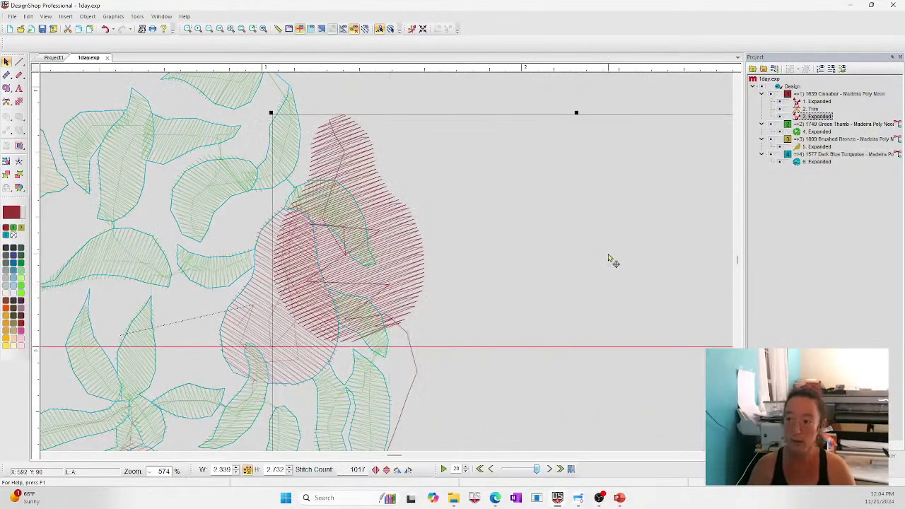
left_click(306, 225)
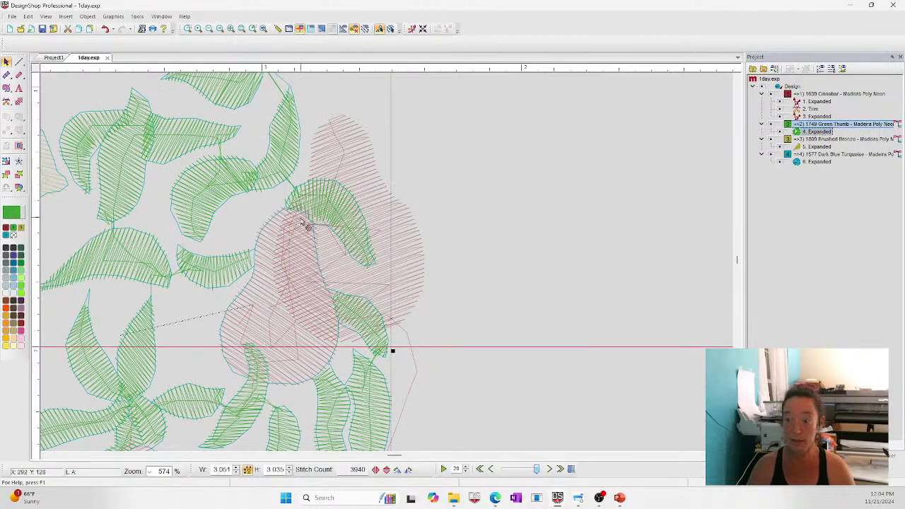
left_click(391, 32)
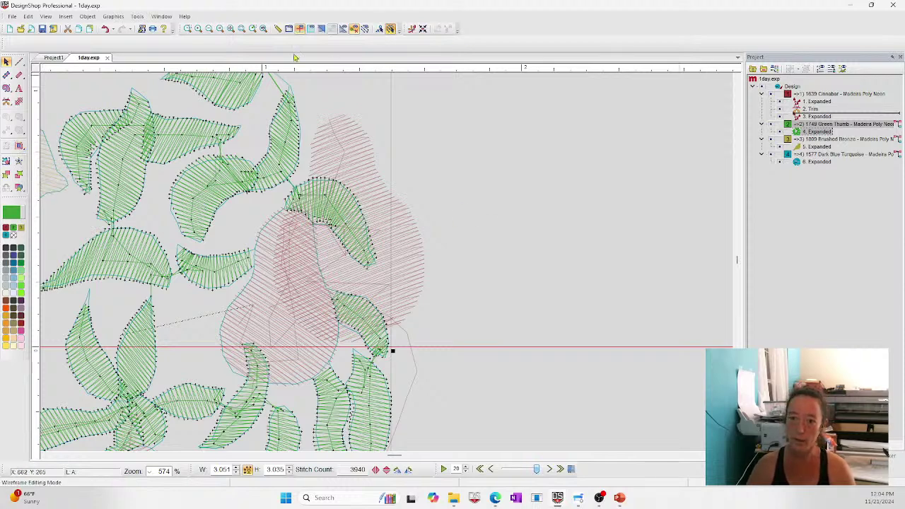
left_click(19, 161)
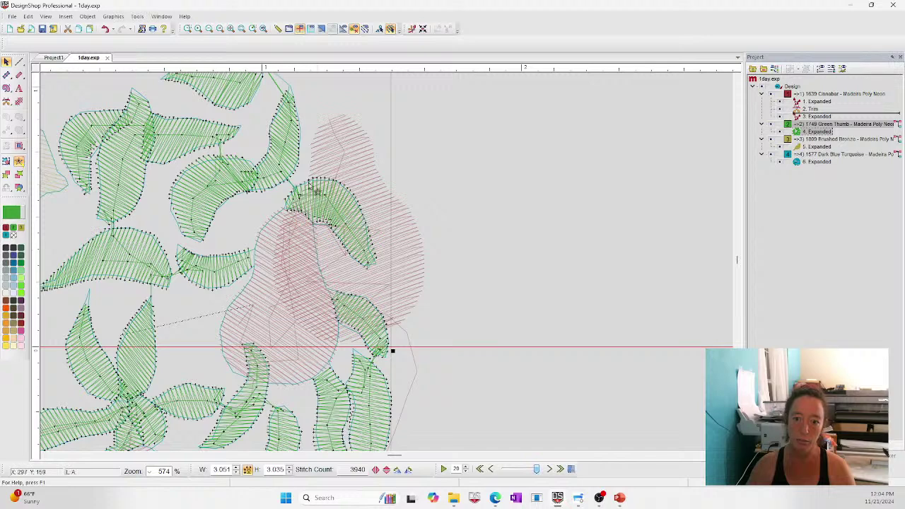
mouse_move(332, 170)
left_mouse_down()
mouse_move(314, 243)
mouse_move(407, 246)
mouse_move(393, 162)
mouse_move(358, 152)
left_mouse_up()
key("Delete")
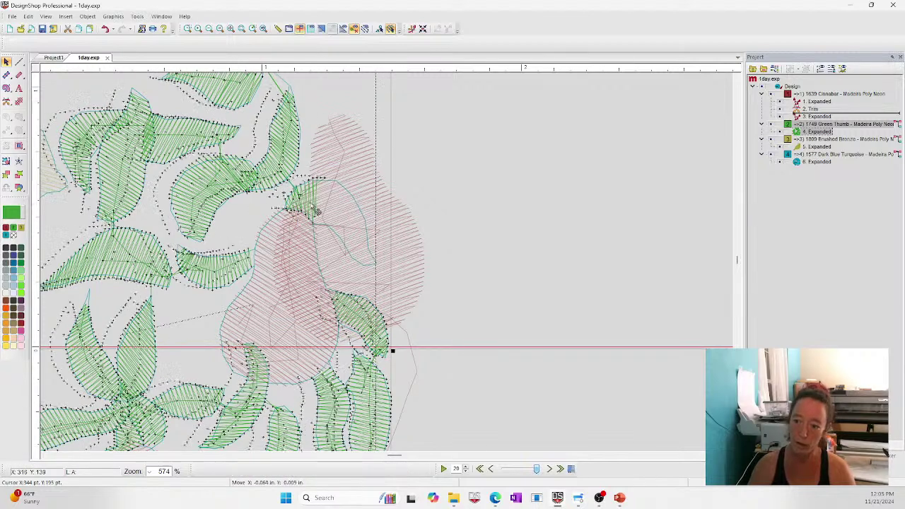
key("Left")
key("ctrl+z")
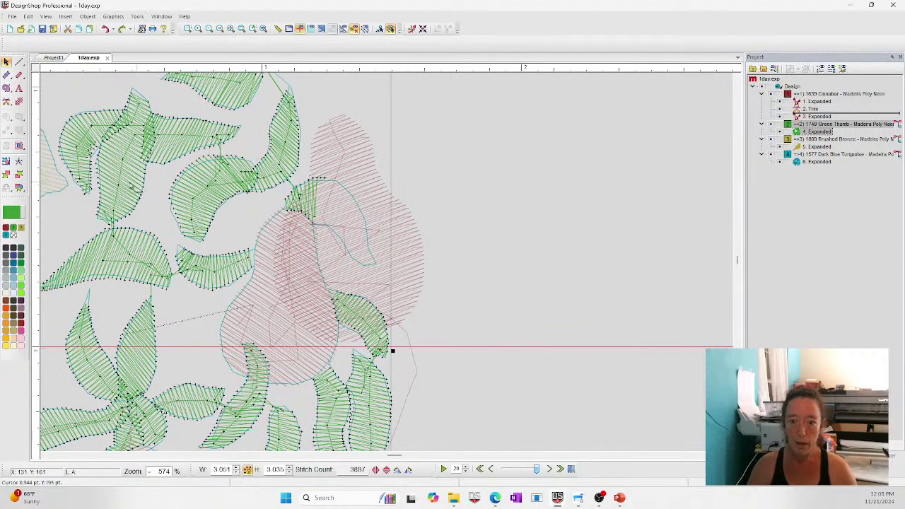
Step: Try deleting the upper stitch points of the original Cinnabar pear, preview the pear in 3D and undo the deletion
mouse_move(330, 219)
left_mouse_down()
mouse_move(329, 210)
mouse_move(314, 208)
mouse_move(299, 226)
mouse_move(347, 216)
left_mouse_up()
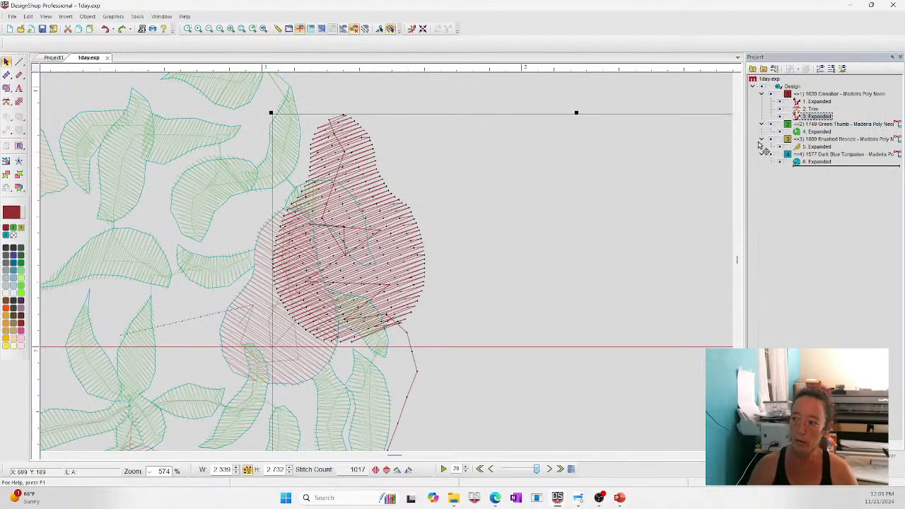
left_click(817, 102)
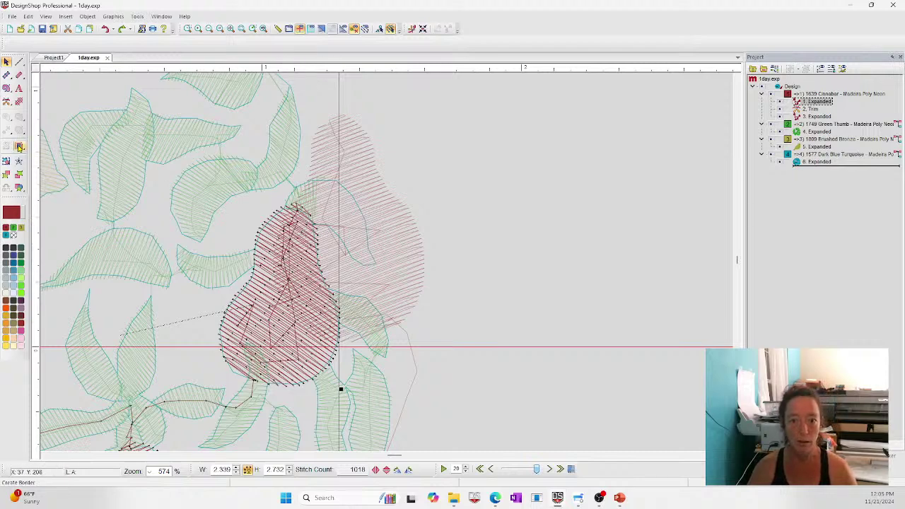
left_click(19, 161)
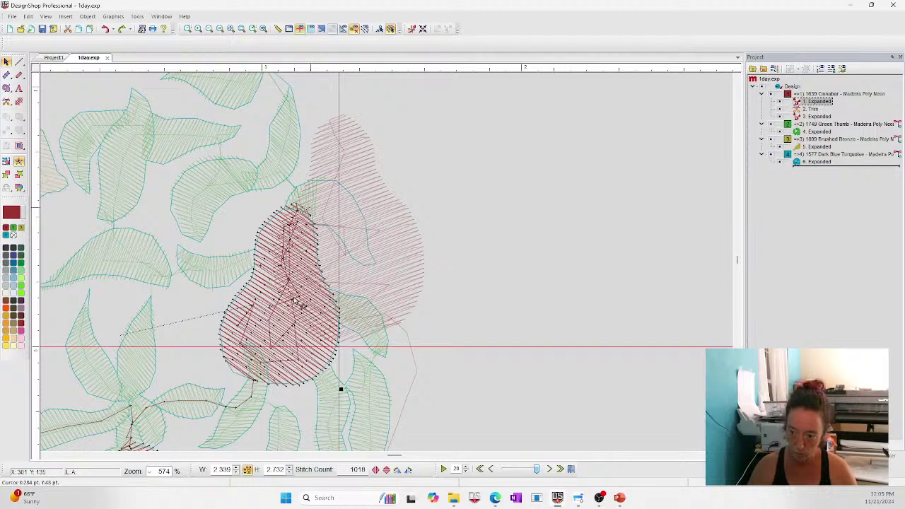
left_click(364, 182)
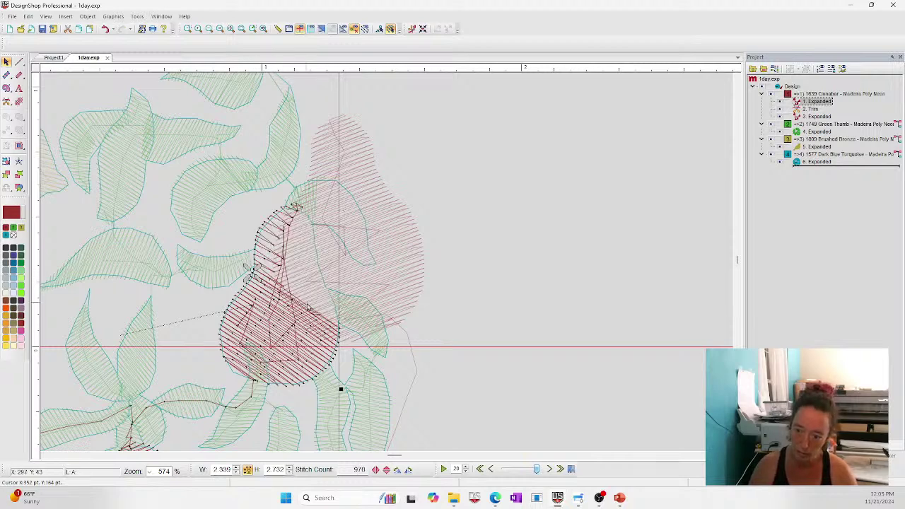
left_click(321, 28)
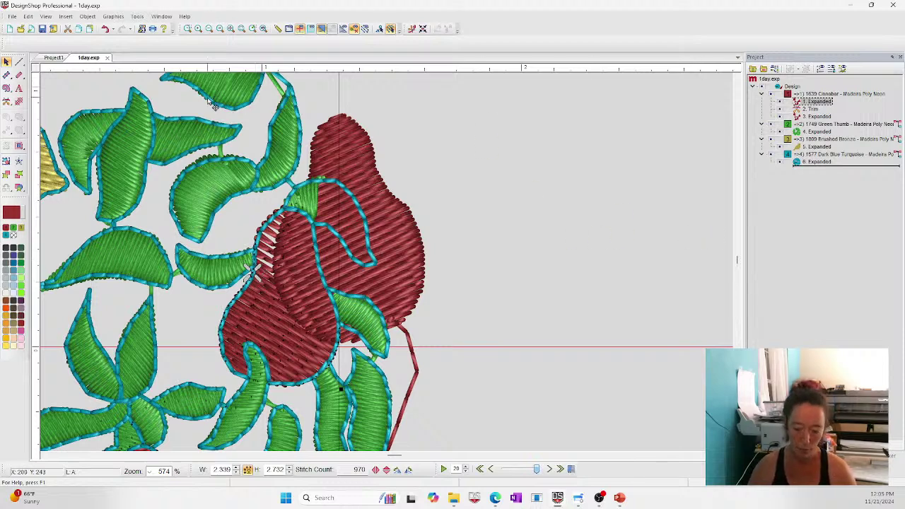
key("ctrl+z")
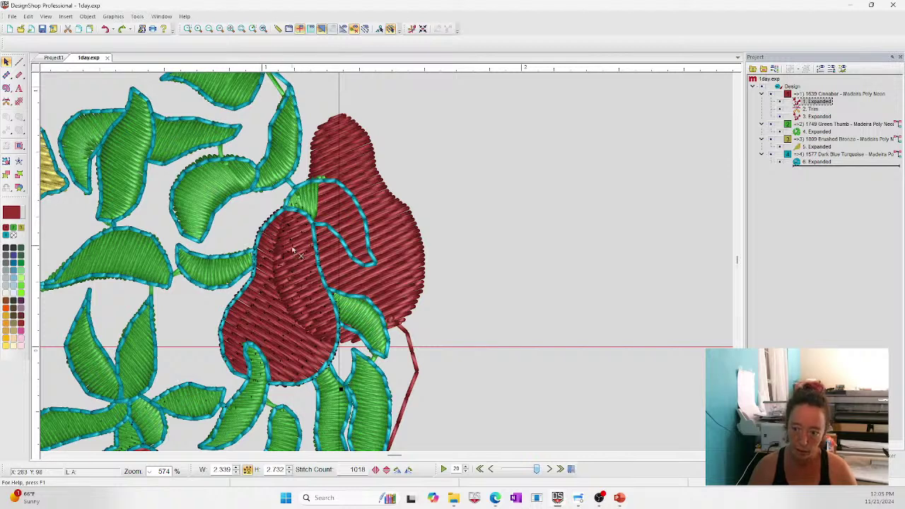
key("ctrl+z")
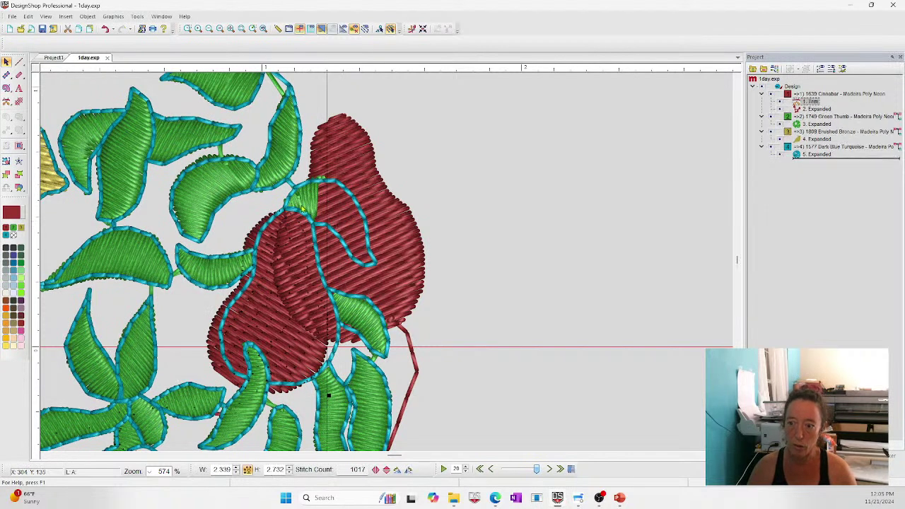
Step: Undo the accidental deletion of the original Cinnabar pears, then lasso and delete the stitch points of the original pear under the copied pear
key("Delete")
key("ctrl+z")
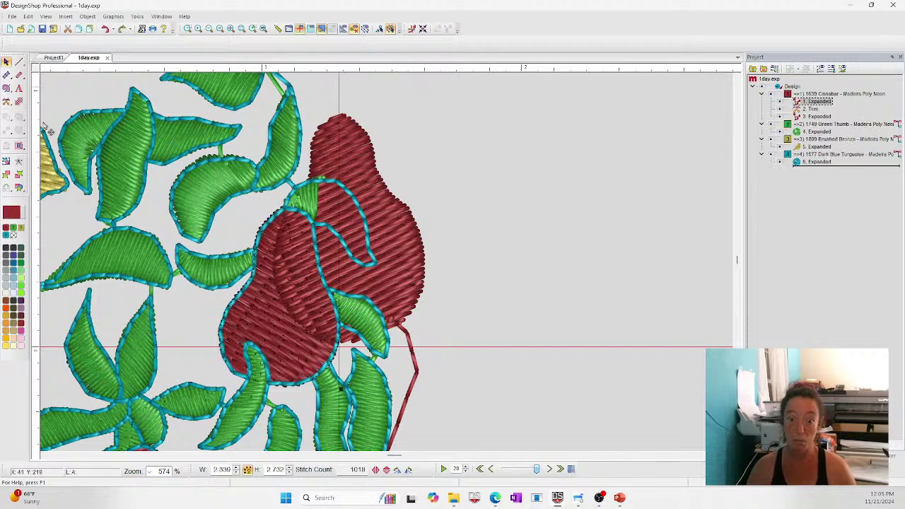
mouse_move(320, 214)
left_mouse_down()
mouse_move(299, 247)
mouse_move(313, 309)
mouse_move(341, 333)
left_mouse_up()
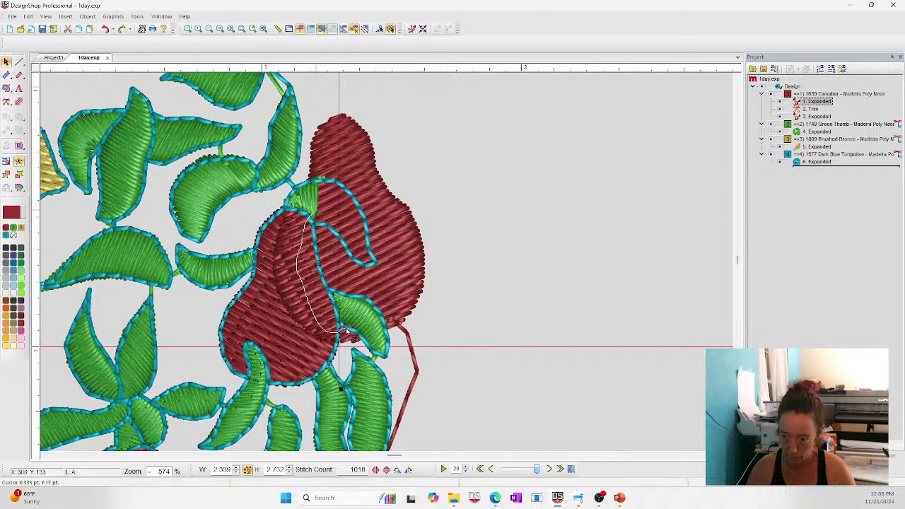
key("Return")
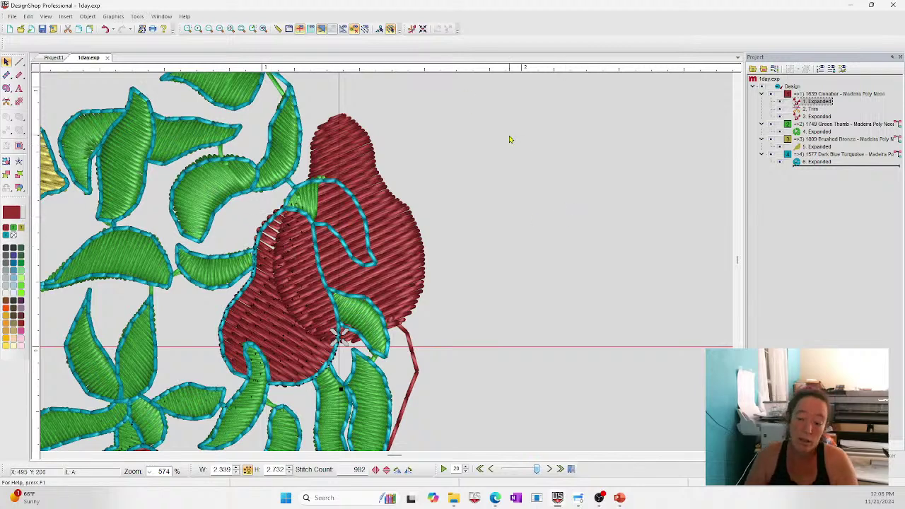
key("Tab")
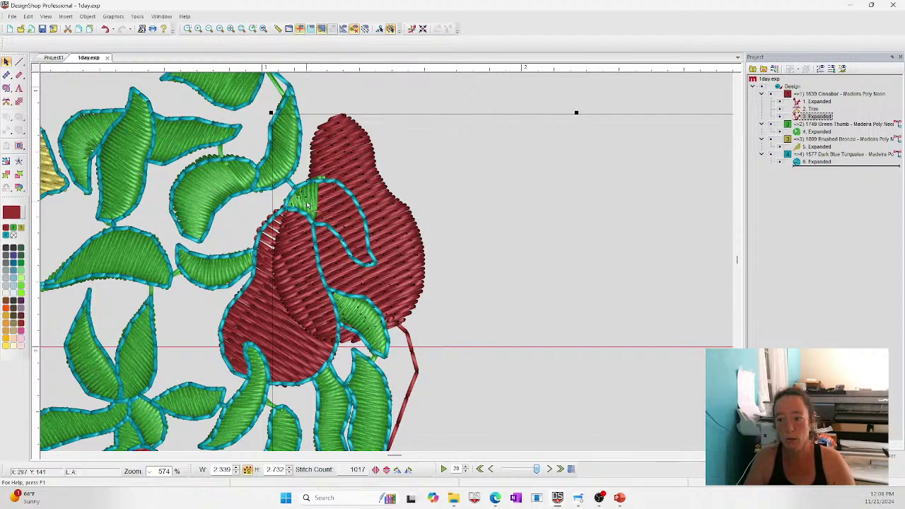
Step: Move the Green Thumb colour block ahead of the Cinnabar block in the sewing order
left_click(813, 102)
left_click_drag(818, 125, 813, 93)
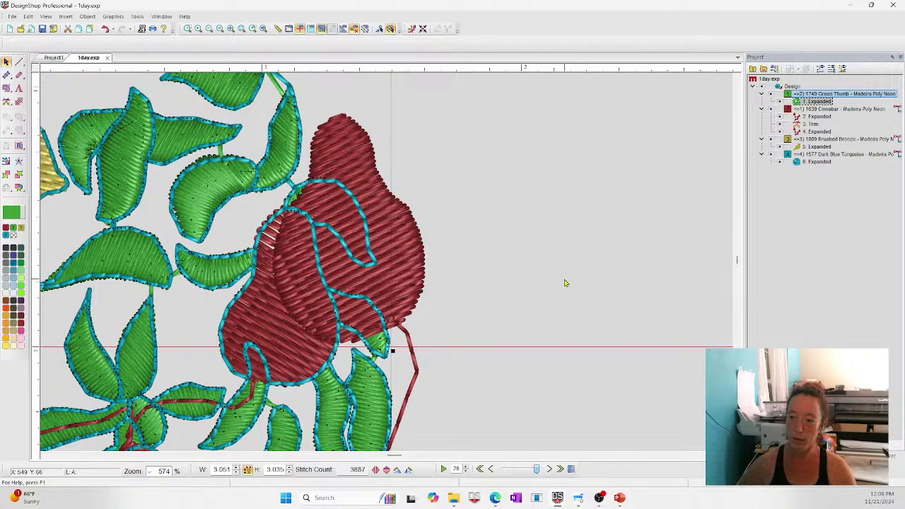
left_click(617, 224)
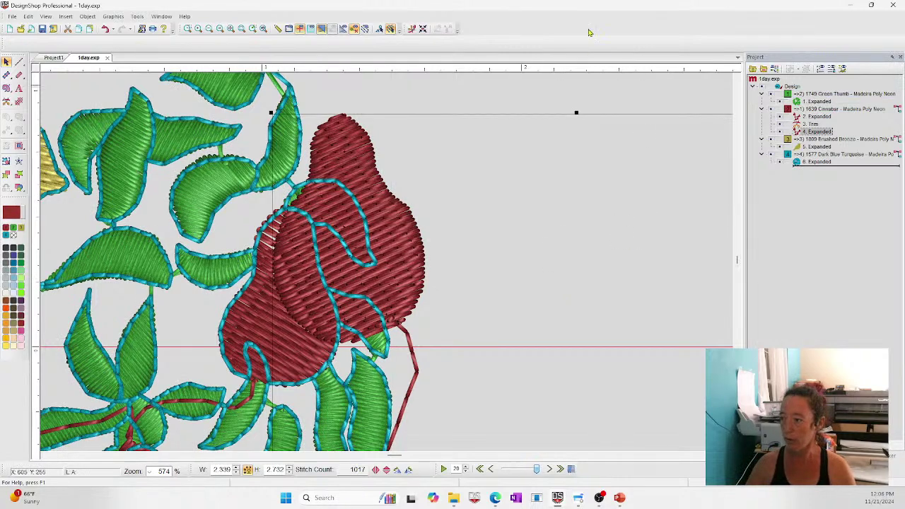
Step: Delete the copied pears element and the remaining Cinnabar colour block from the design
left_click(241, 28)
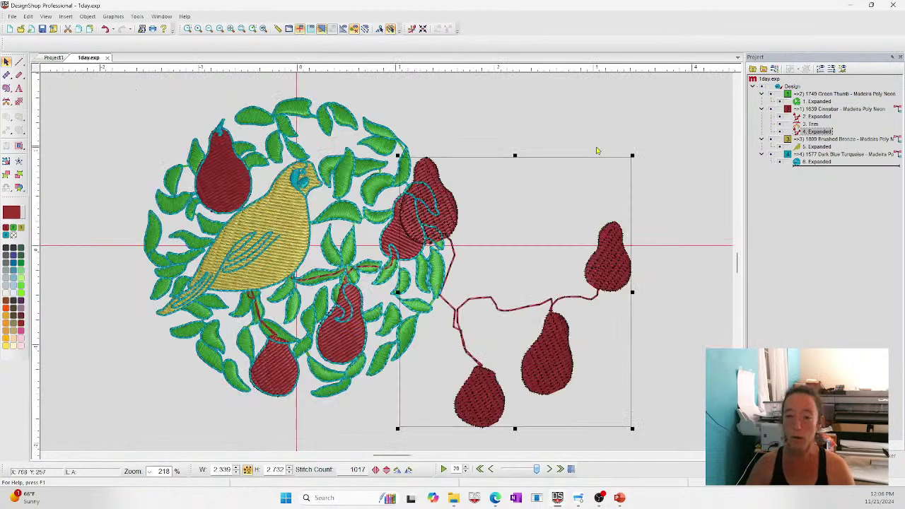
left_click(722, 135)
left_click(599, 278)
key("Delete")
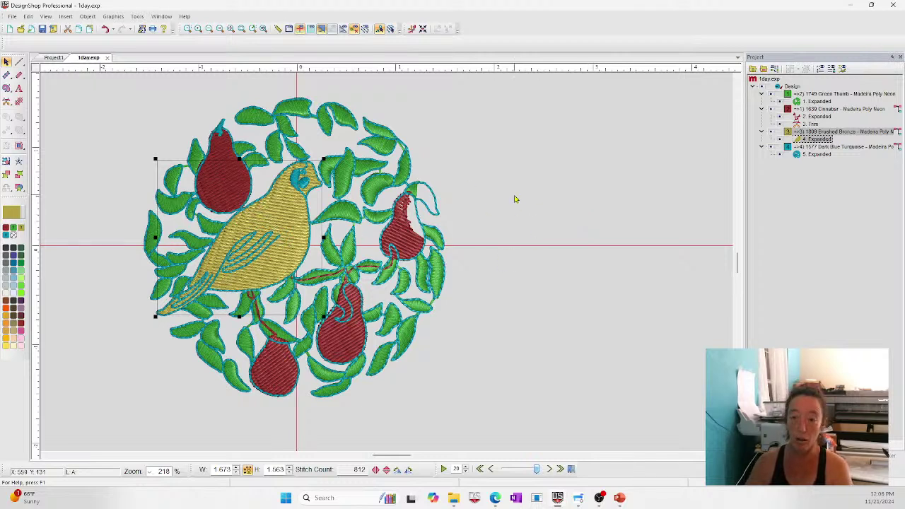
left_click(854, 110)
key("Delete")
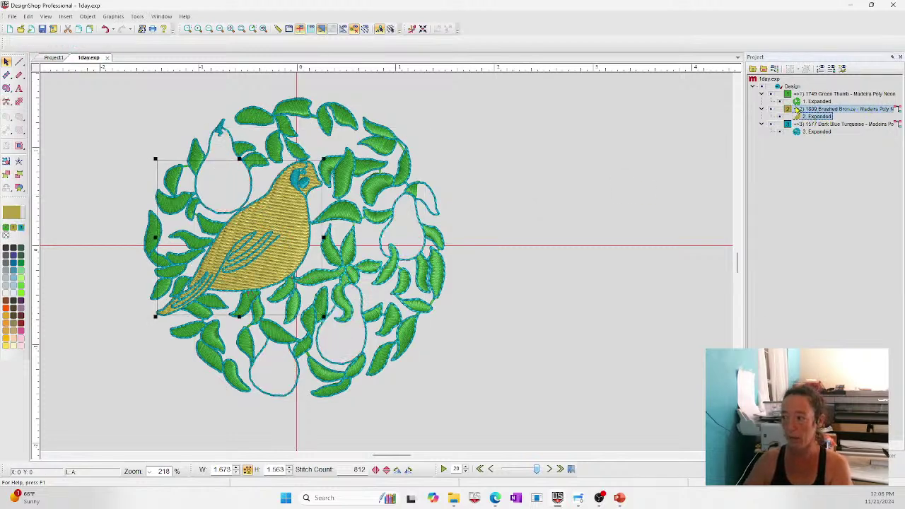
Step: Close 1day.exp without saving the changes and switch to the PowerPoint presentation with the viewer questions
left_click(106, 57)
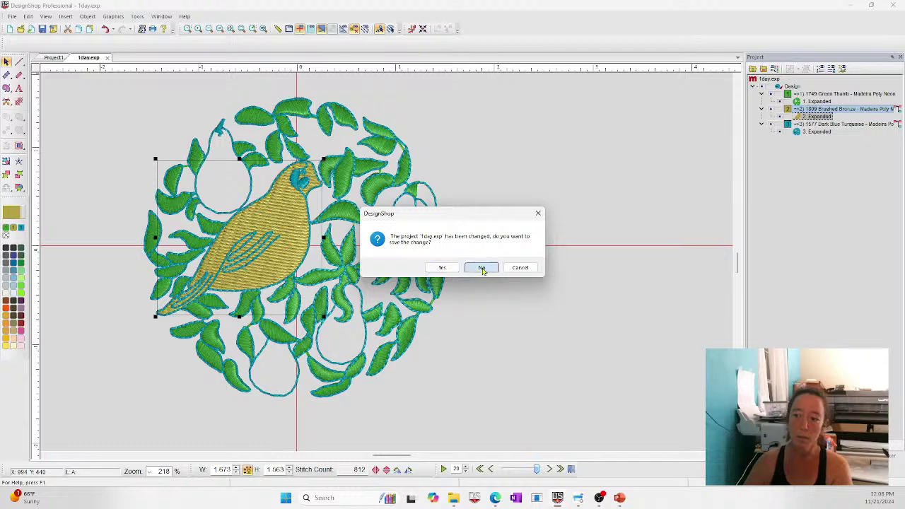
left_click(483, 271)
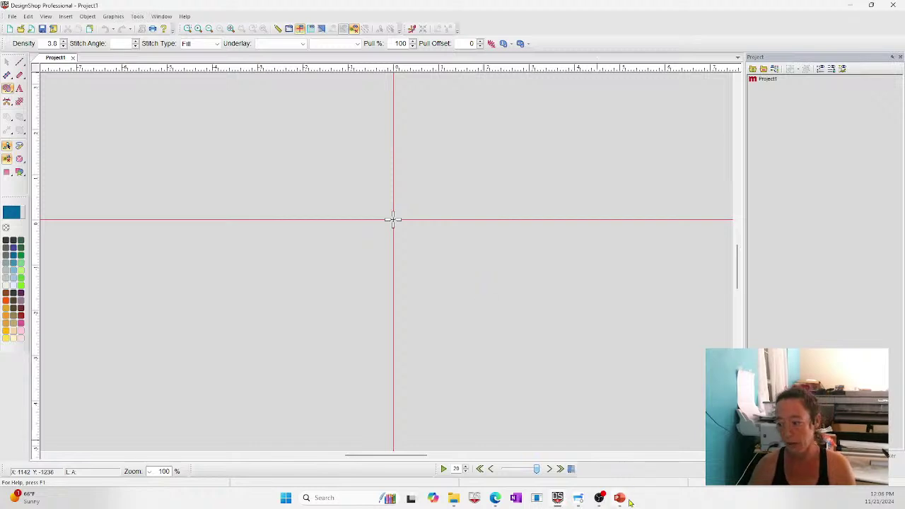
mouse_move(558, 505)
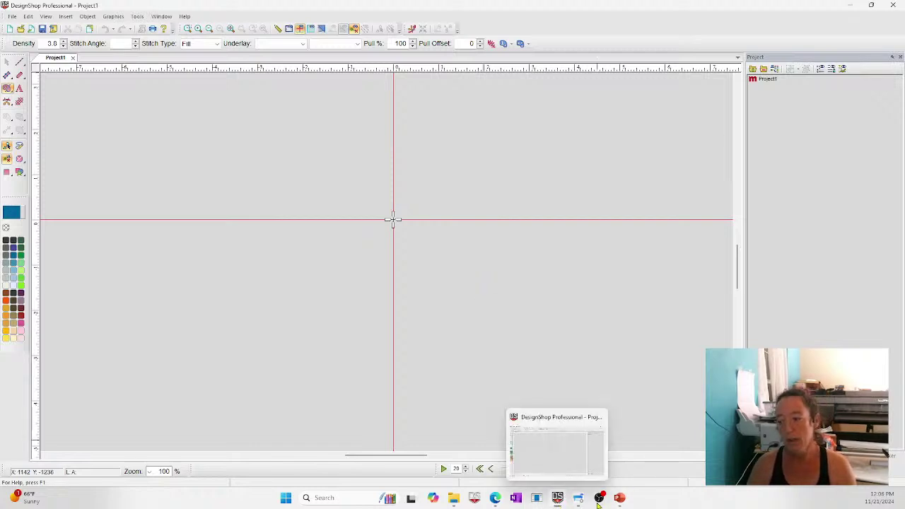
mouse_move(624, 502)
left_click(622, 441)
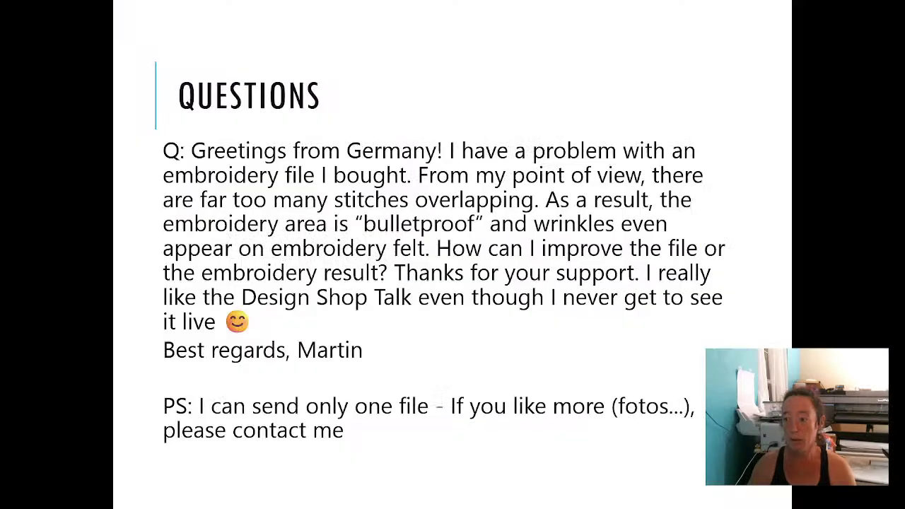
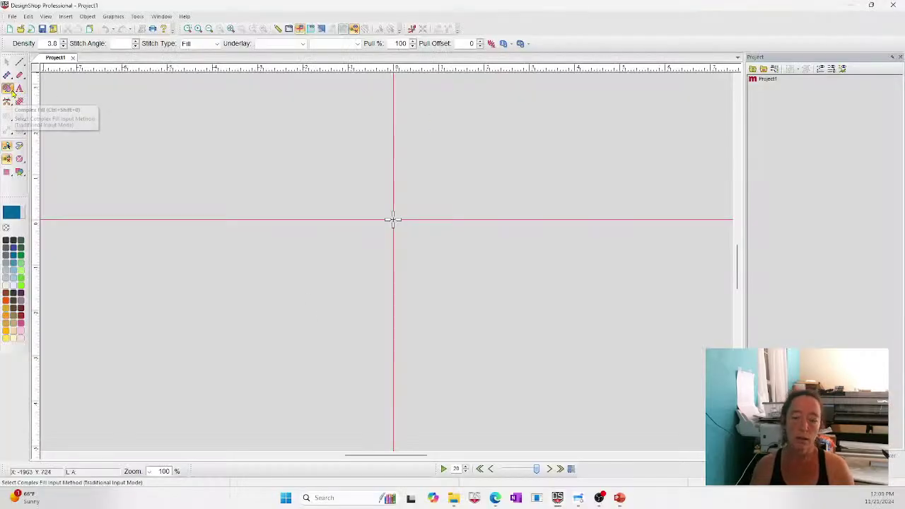
Step: Close the empty Project1 in DesignShop and create a new blank project
left_click(72, 57)
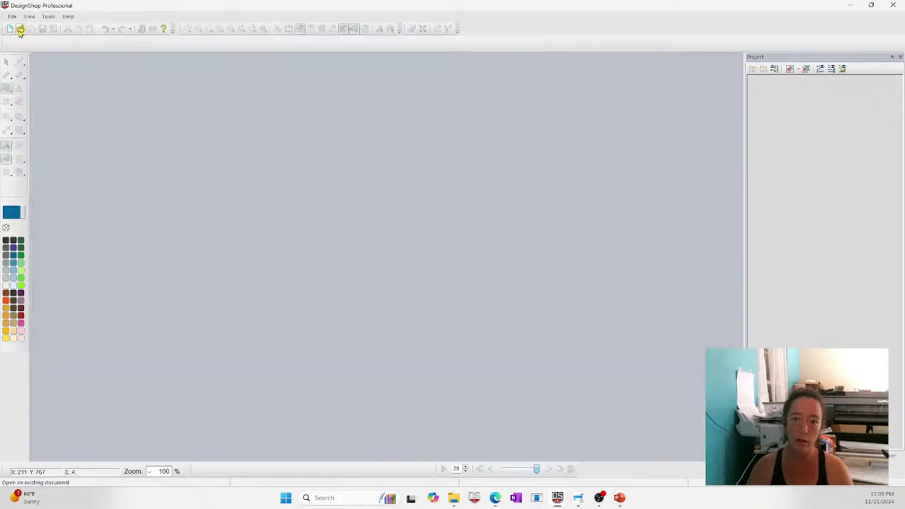
left_click(9, 28)
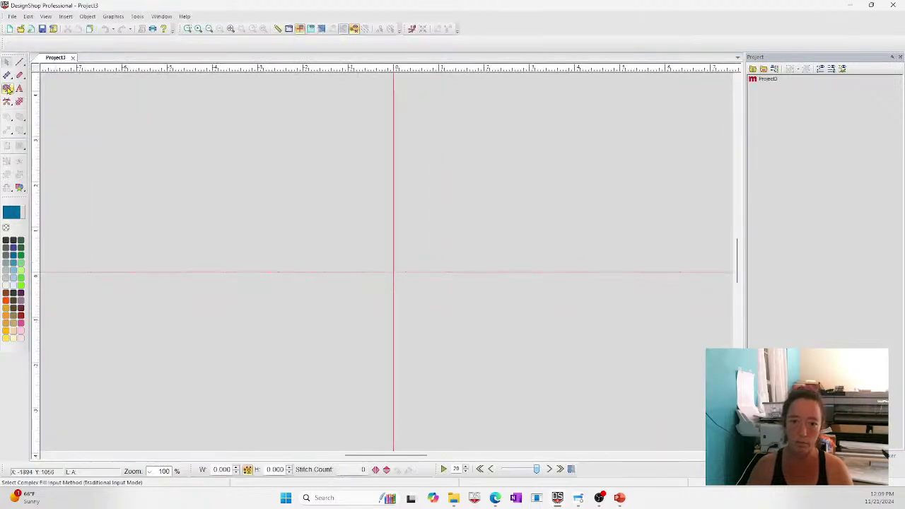
Step: Draw a closed heart outline with the Applique input tool around the vertical centre line, about 5.55 by 4.78 inches, and generate its stitches
left_click(7, 88)
left_click(8, 89)
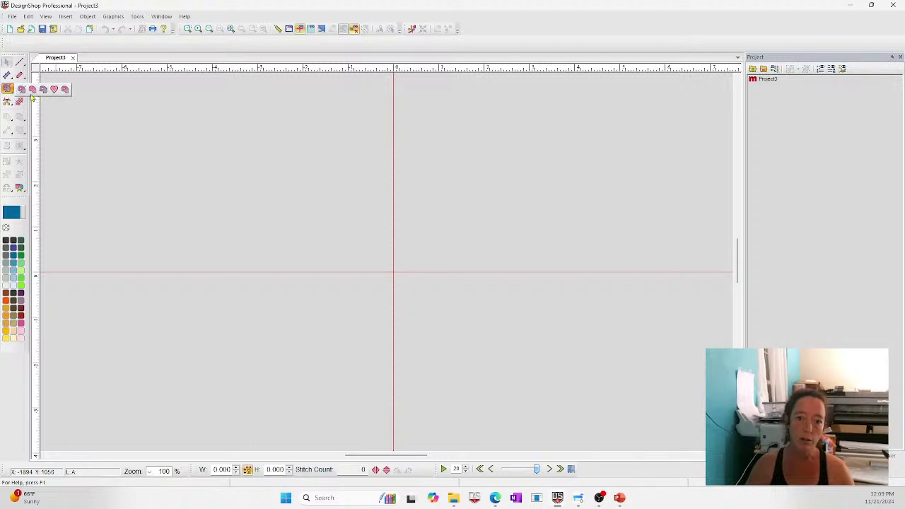
left_click(55, 89)
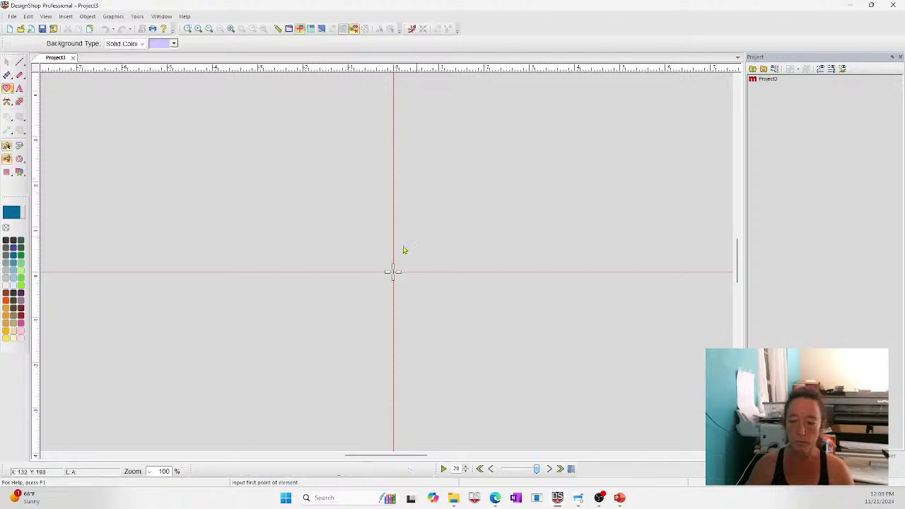
left_click(369, 322)
right_click(271, 210)
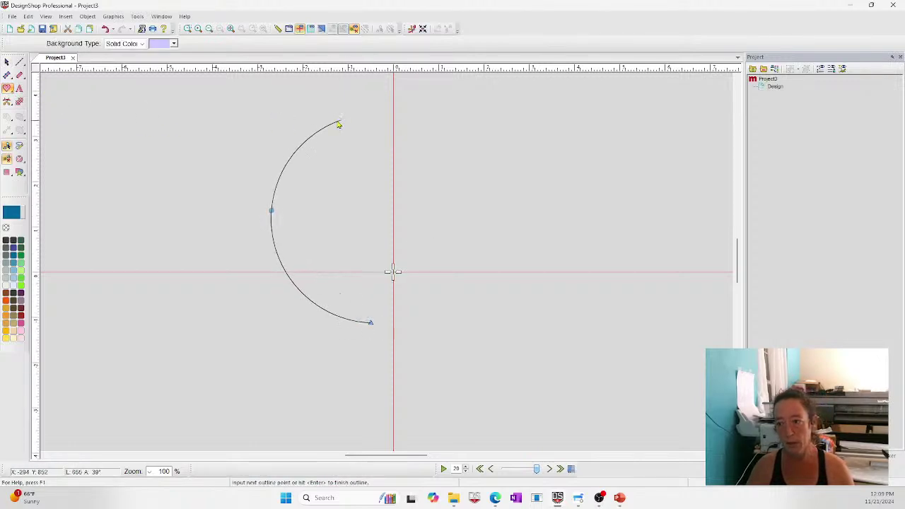
right_click(311, 123)
left_click(398, 160)
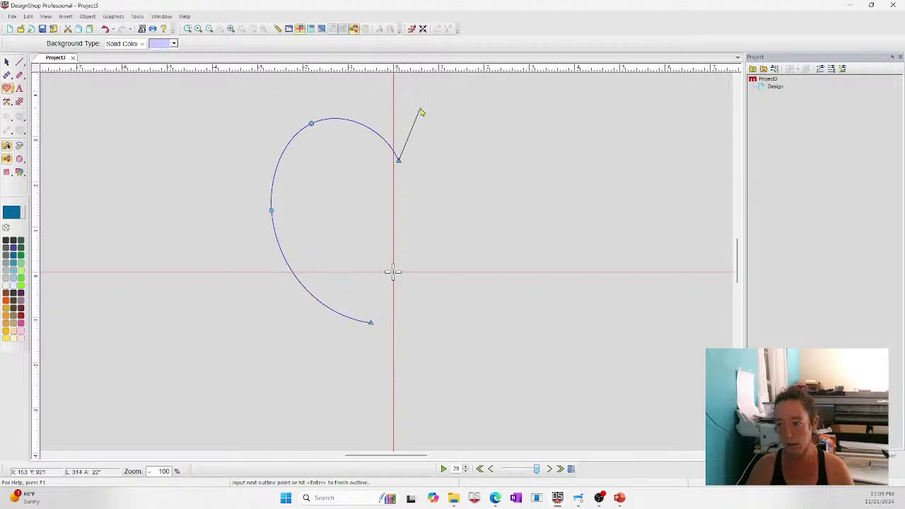
right_click(434, 113)
right_click(516, 169)
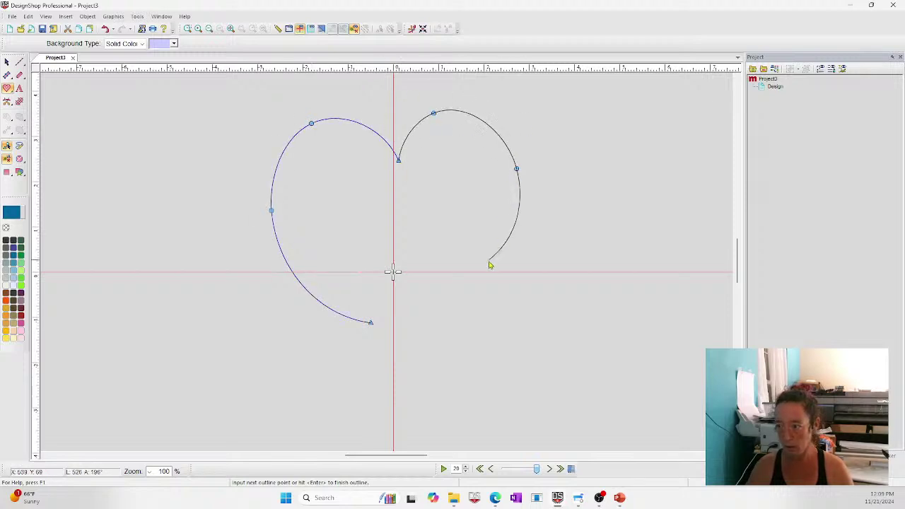
right_click(473, 272)
right_click(415, 291)
left_click(391, 316)
key("Return")
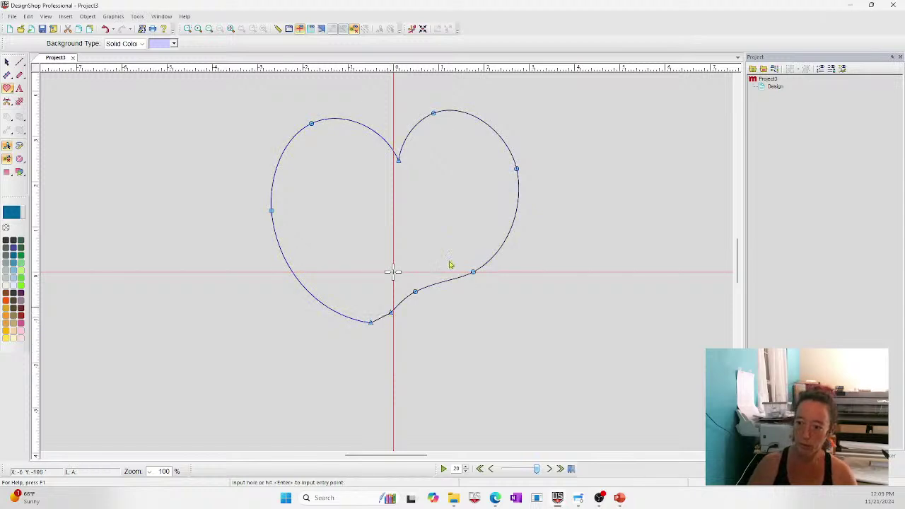
scroll(563, 269, "right", 3)
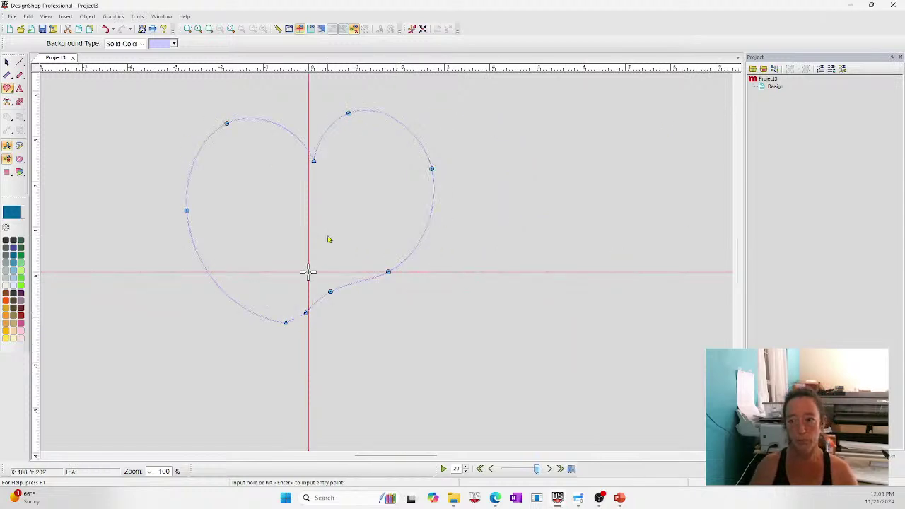
key("Return")
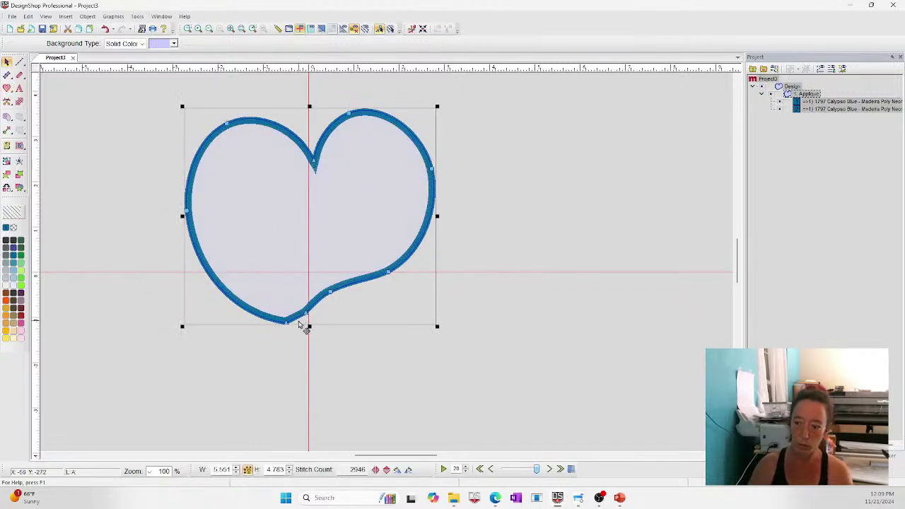
Step: Reshape the heart by deleting two outline points beside its lower tip and moving the tip and the upper cleft toward the vertical centre line
left_click(306, 314)
key("Delete")
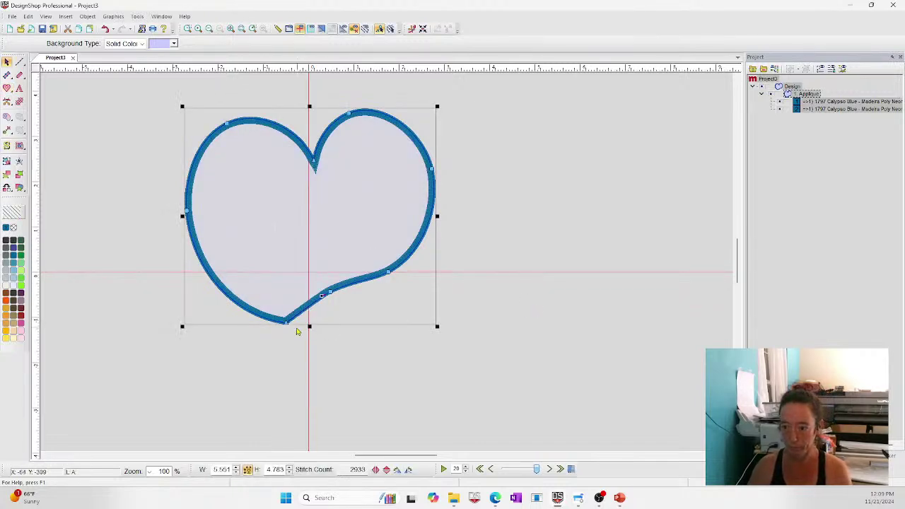
left_click_drag(289, 324, 309, 347)
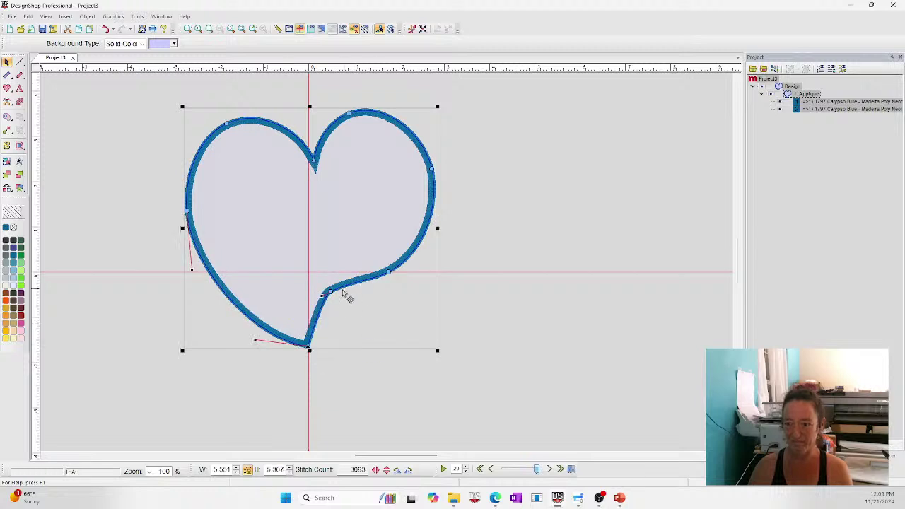
left_click(330, 292)
key("Delete")
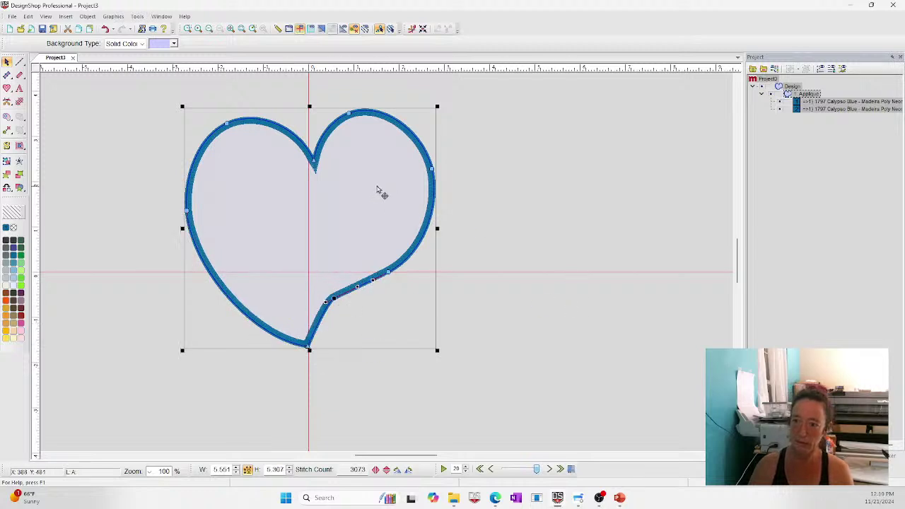
left_click_drag(314, 163, 304, 172)
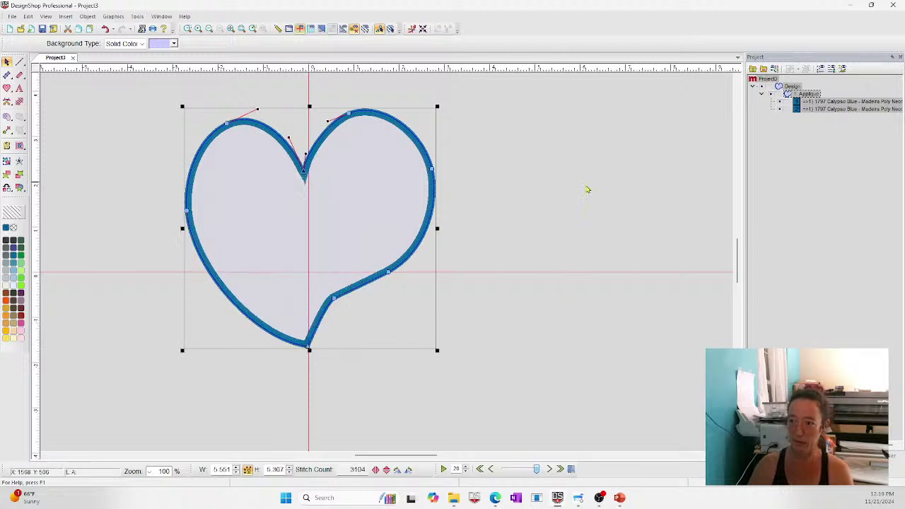
Step: Delete the two remaining dent points on the heart's lower right edge and adjust the curve handle to round that side
left_click(587, 189)
left_click(332, 316)
left_click(340, 305)
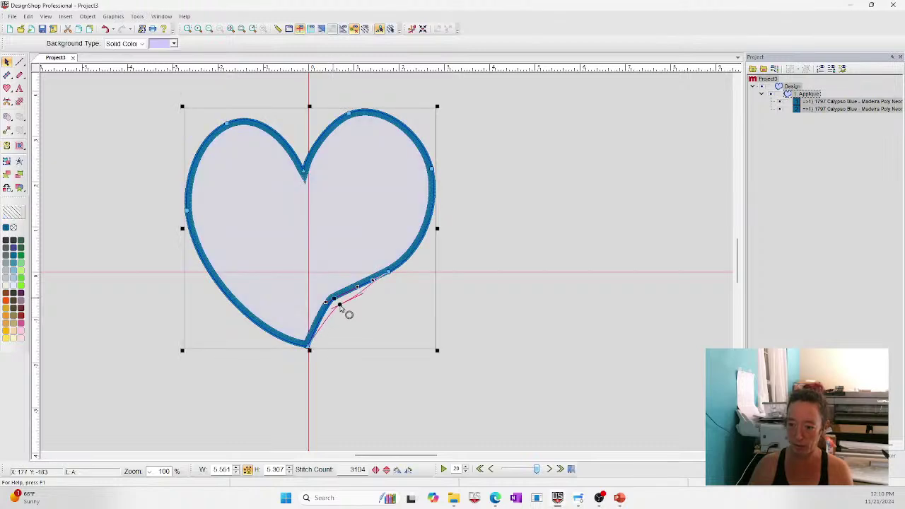
key("Delete")
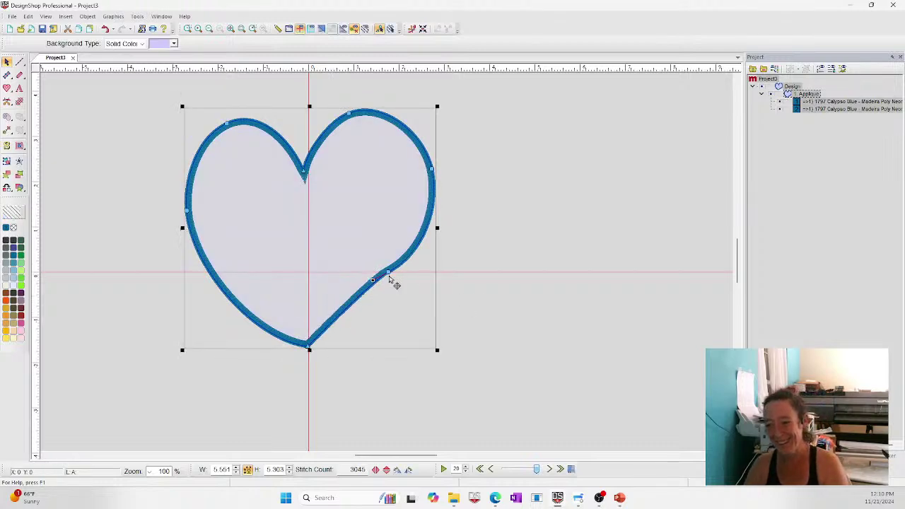
left_click(388, 273)
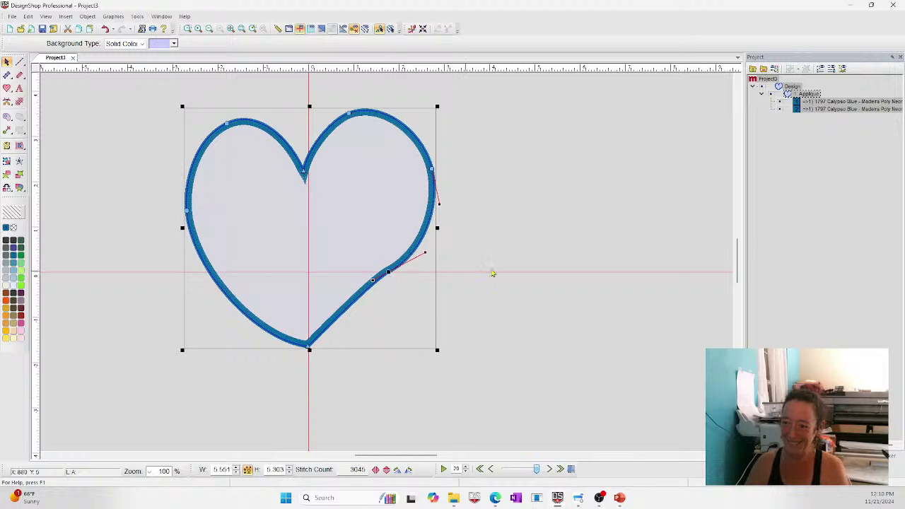
key("Delete")
left_click_drag(440, 205, 460, 273)
key("Escape")
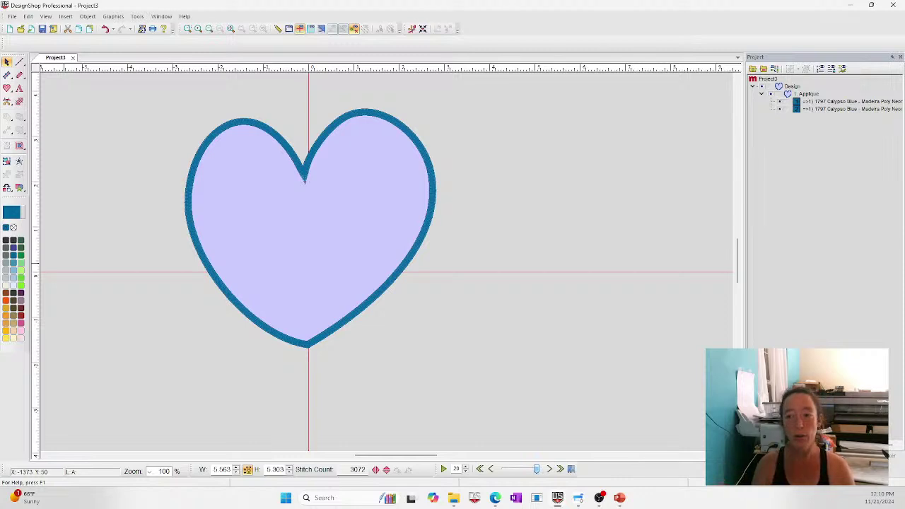
Step: Select the heart applique and open its object properties
left_click(405, 147)
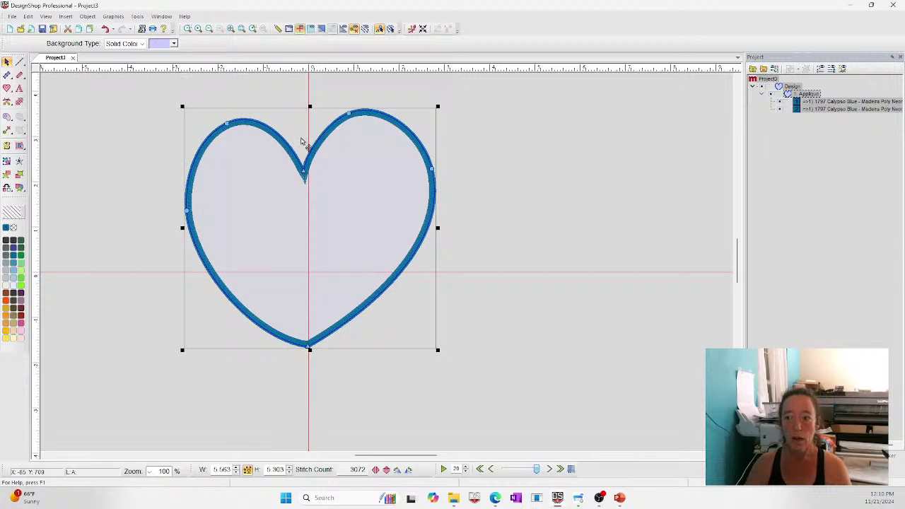
right_click(279, 188)
left_click(353, 203)
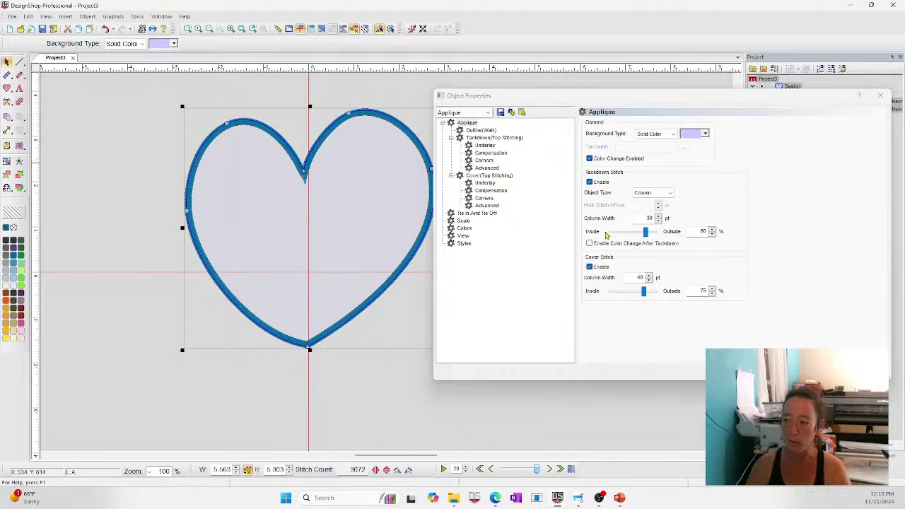
Step: Set the placement of the heart's tackdown stitch and cover stitch to 40 % outside and apply it
left_click(635, 234)
left_click_drag(640, 296, 635, 294)
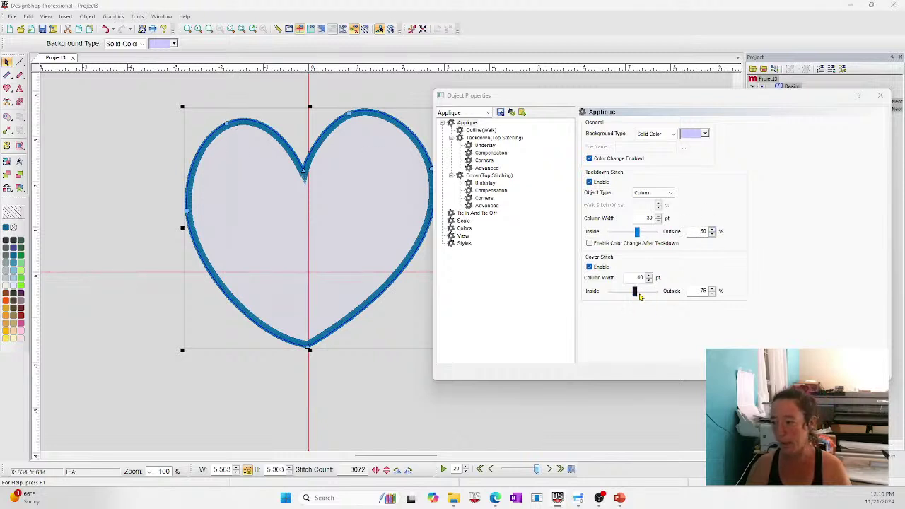
double_click(701, 232)
type("60")
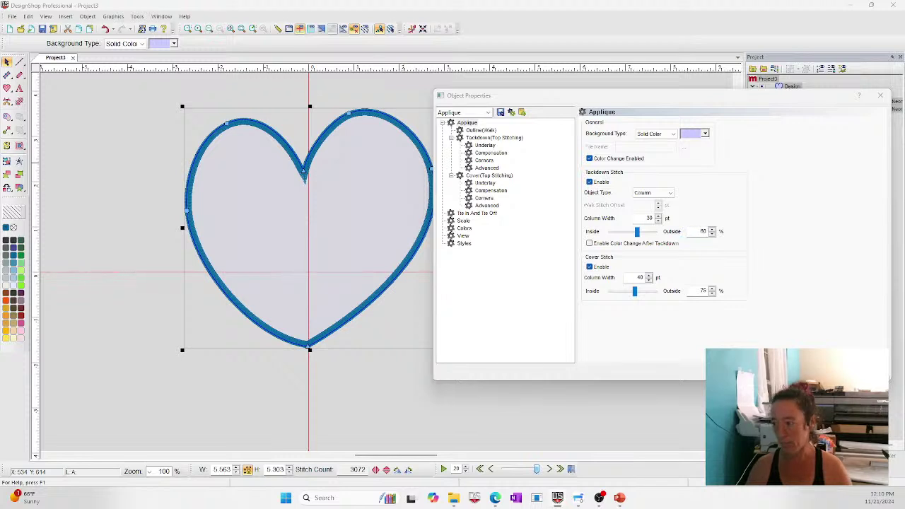
double_click(701, 290)
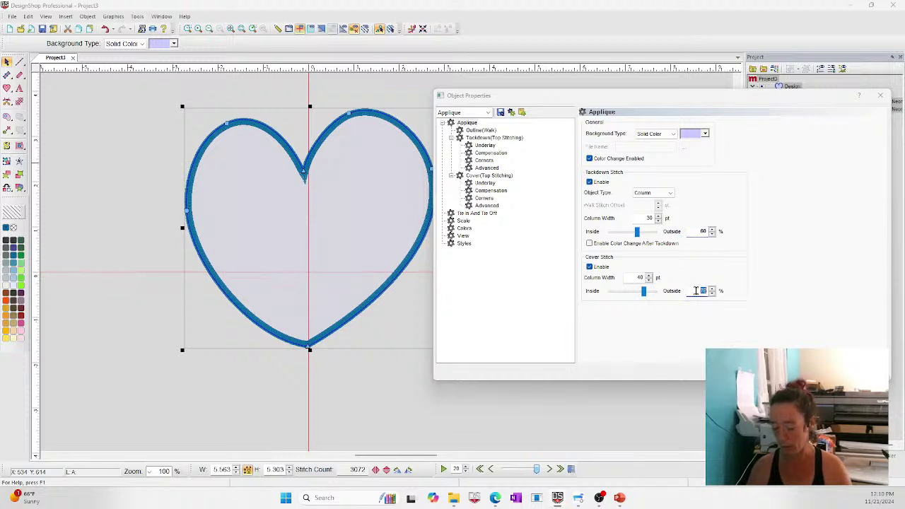
double_click(702, 231)
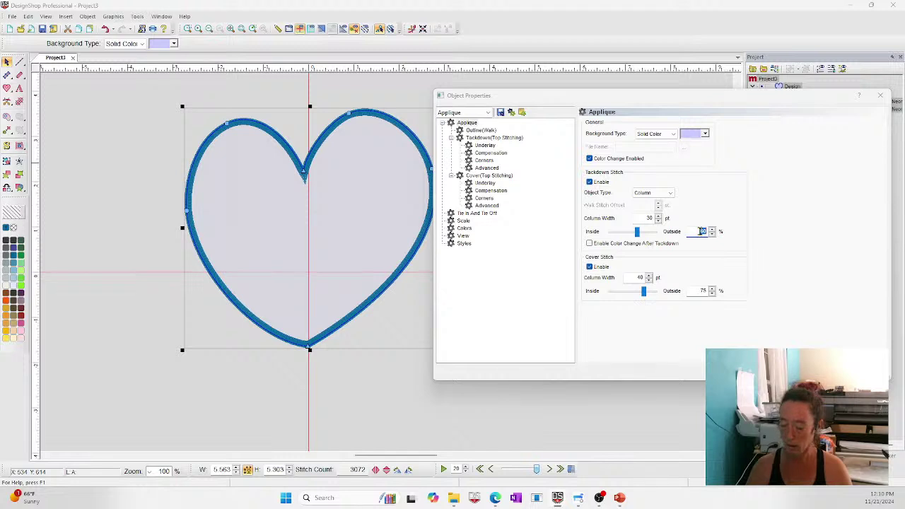
type("40")
double_click(702, 291)
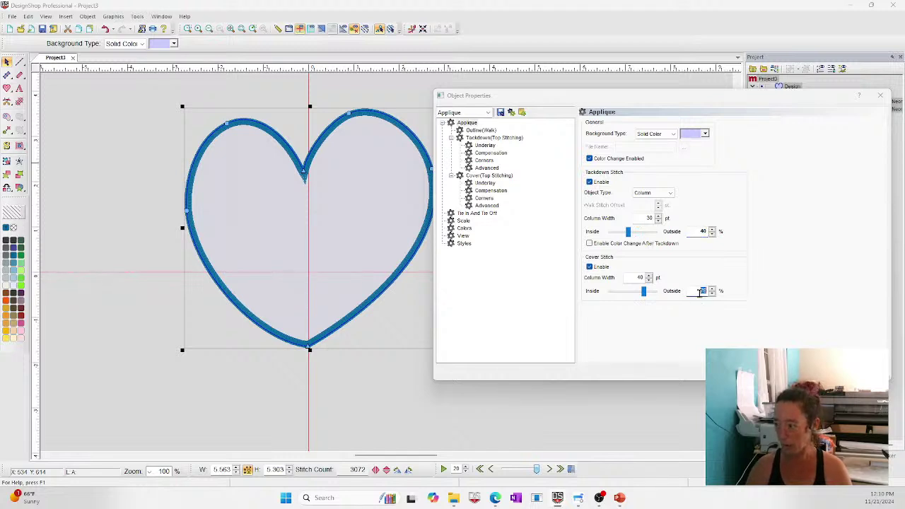
type("40")
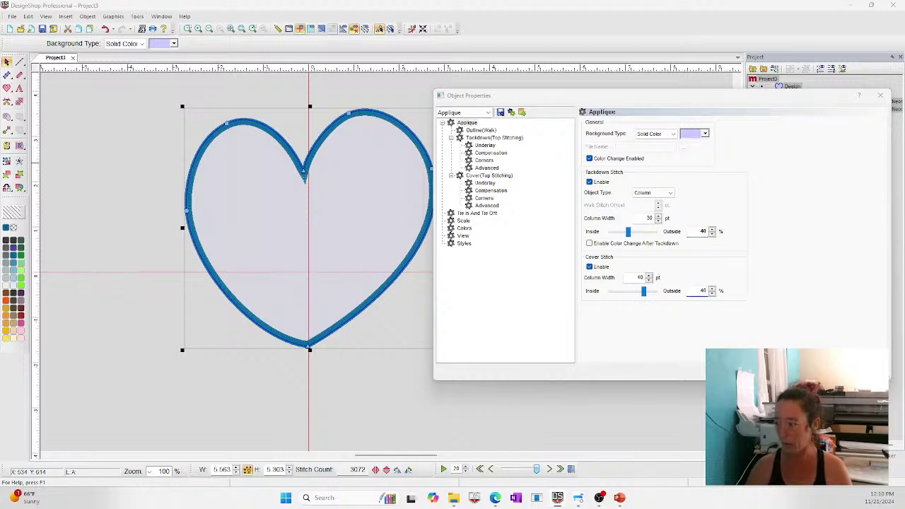
key("Return")
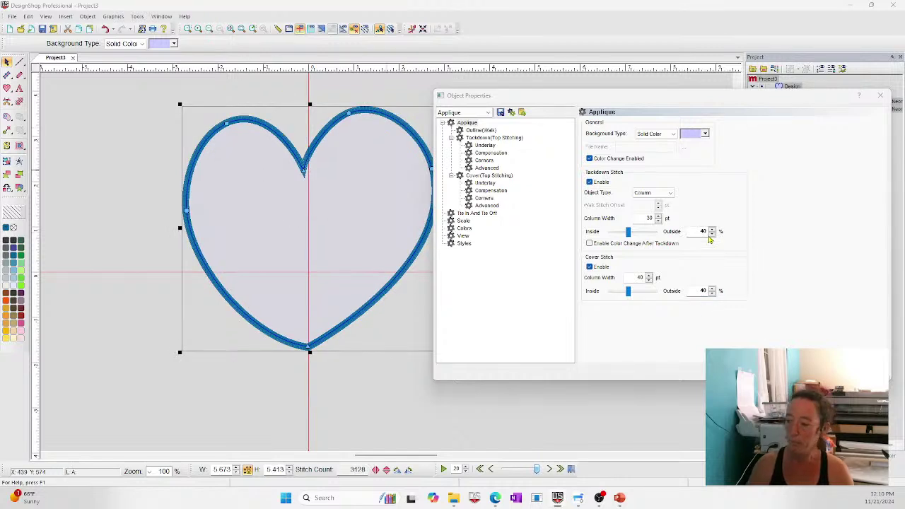
Step: Set the tackdown and cover stitch placement to 60 % outside, and enable the color change after tackdown
double_click(703, 231)
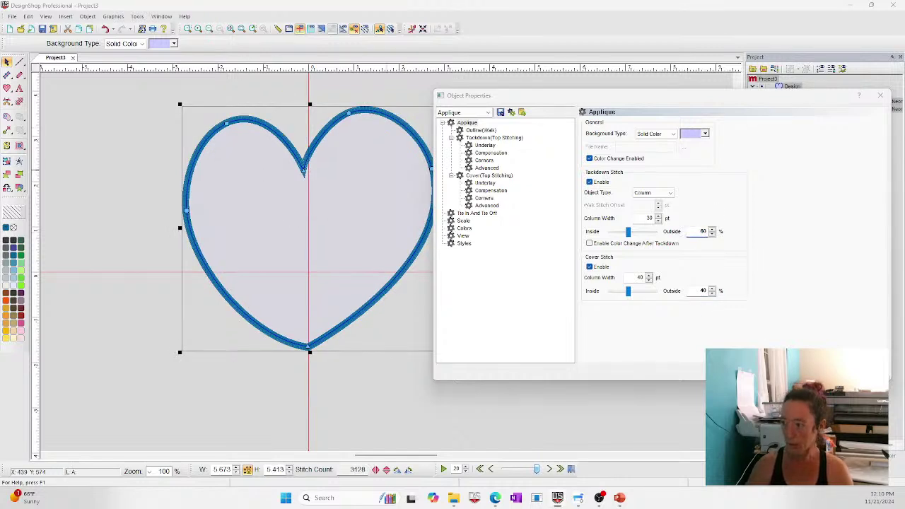
double_click(703, 292)
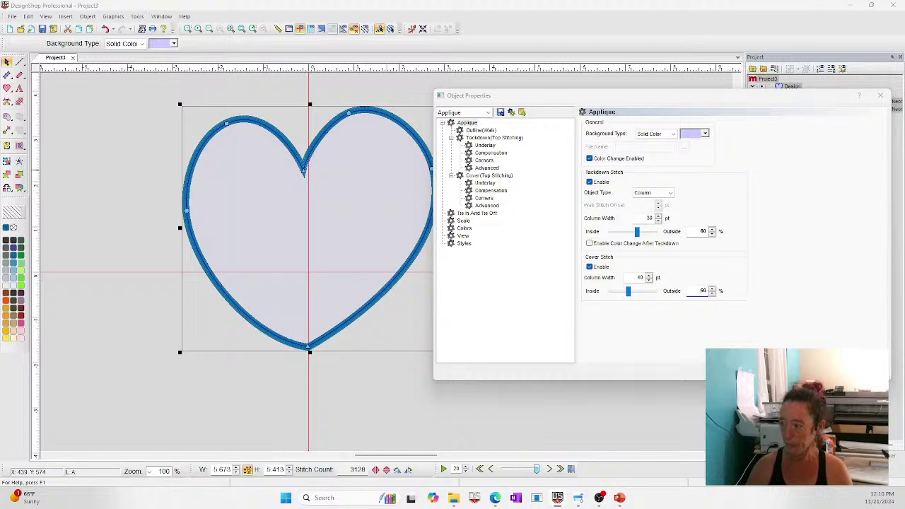
type("60")
key("Return")
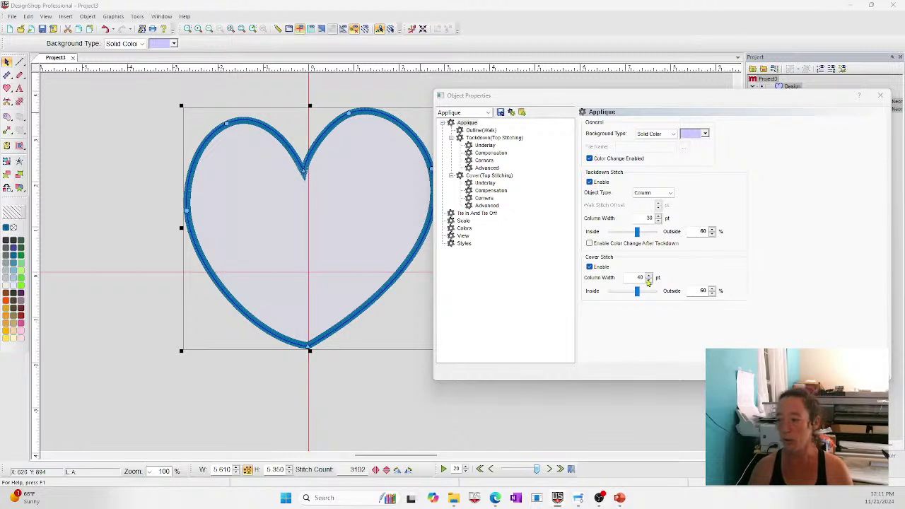
left_click(589, 244)
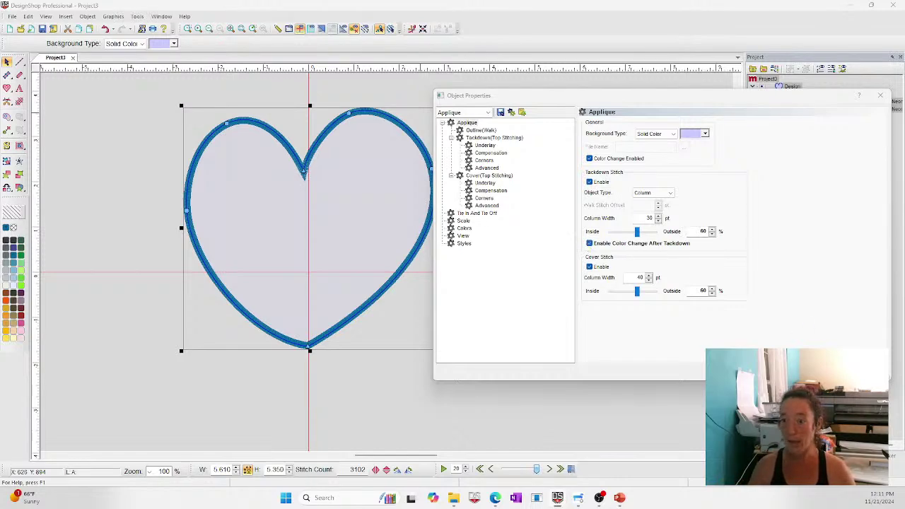
left_click_drag(671, 105, 672, 68)
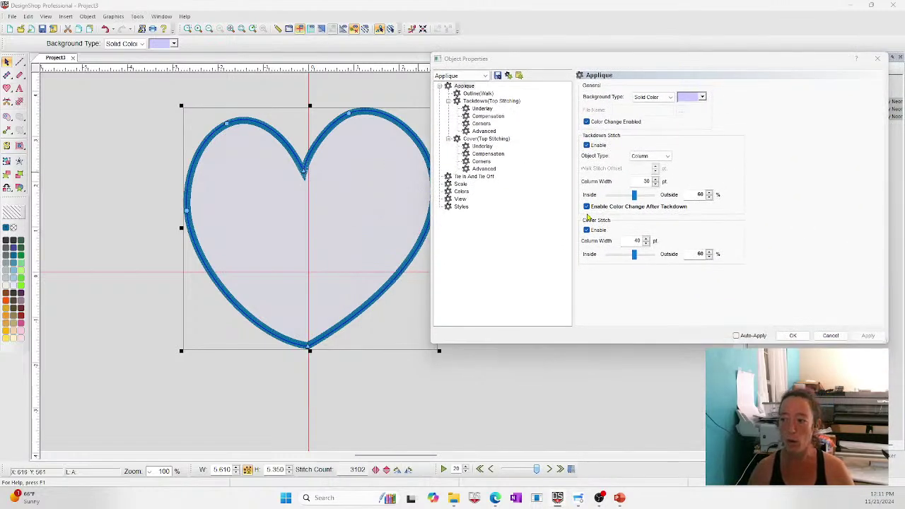
Step: Check the tackdown stitch type choices, and give the cover stitch a Center Walk primary underlay and a Zig Zag secondary underlay
left_click(495, 102)
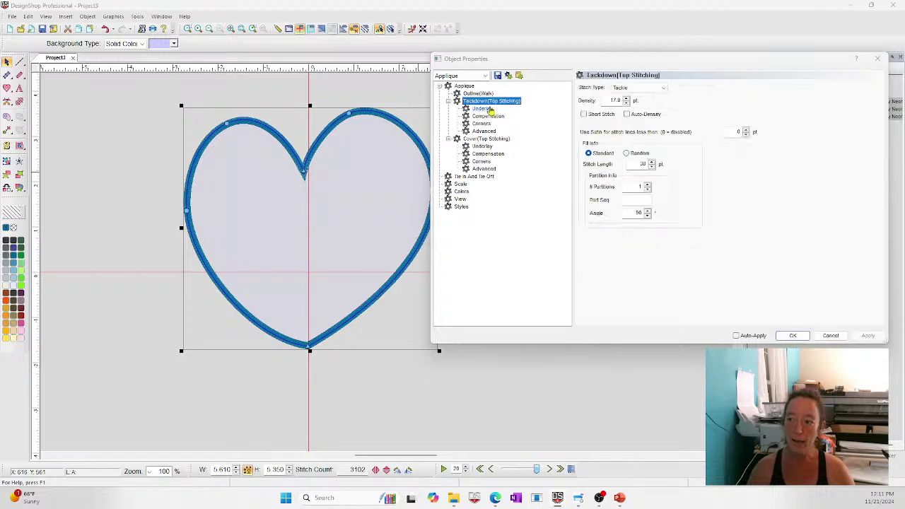
left_click(620, 88)
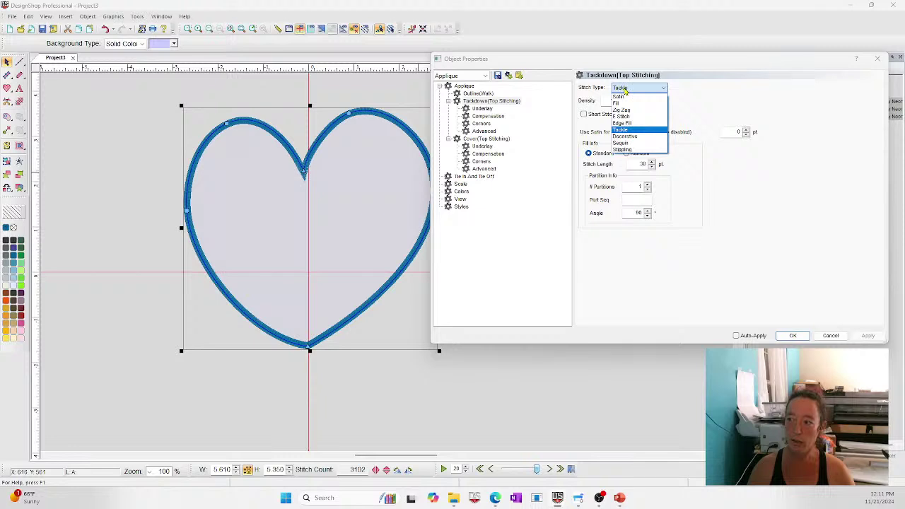
left_click(707, 99)
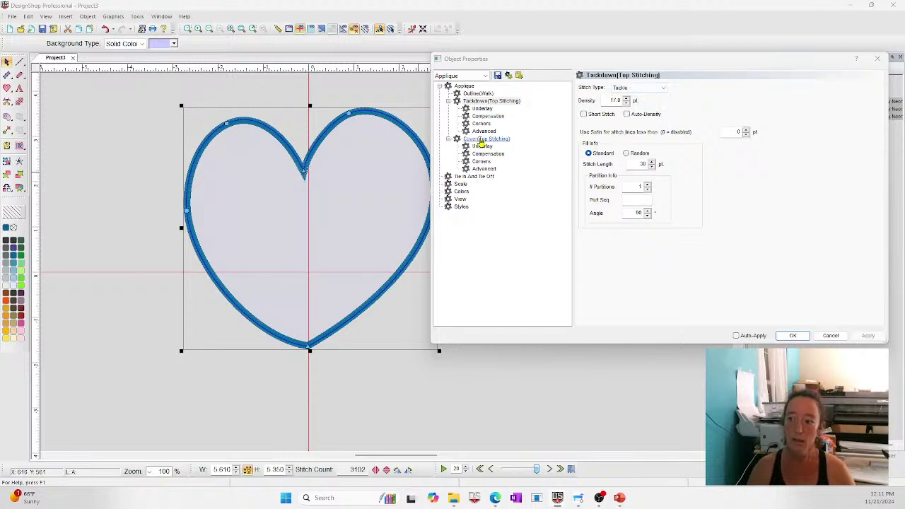
left_click(483, 139)
left_click(483, 146)
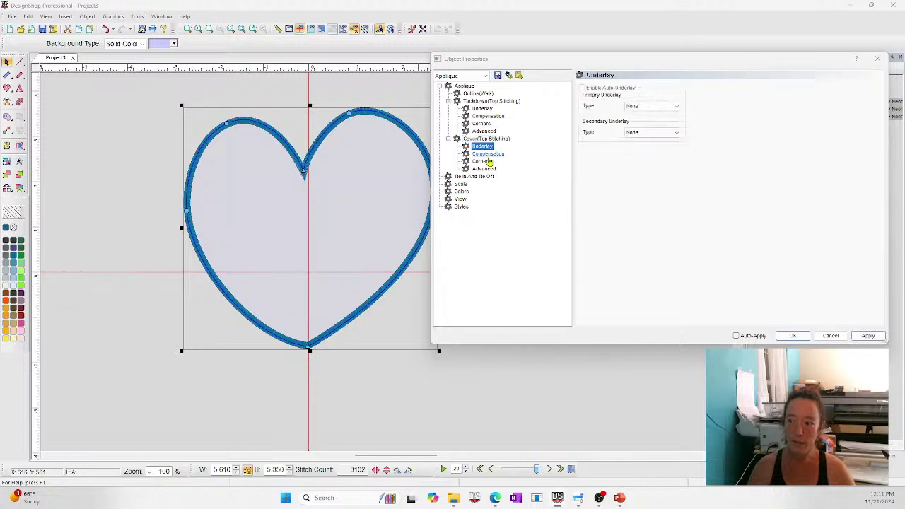
left_click(652, 107)
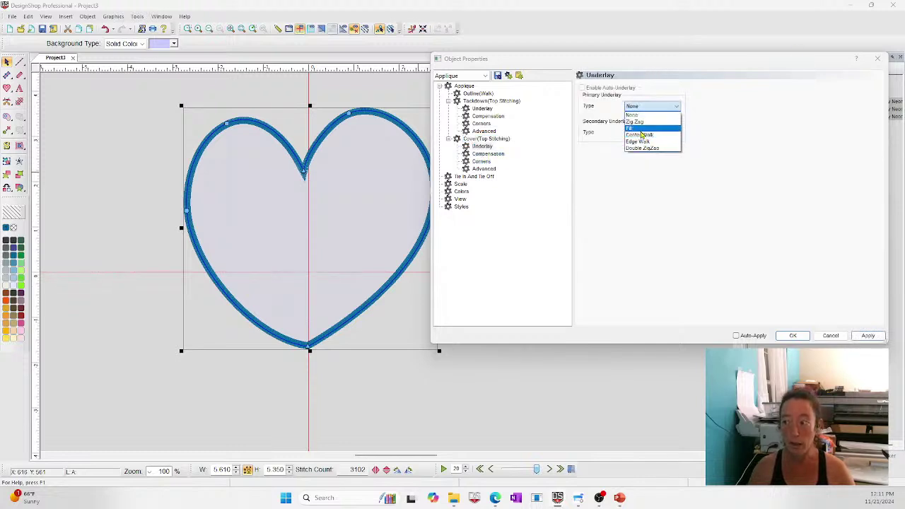
left_click(644, 135)
left_click(639, 146)
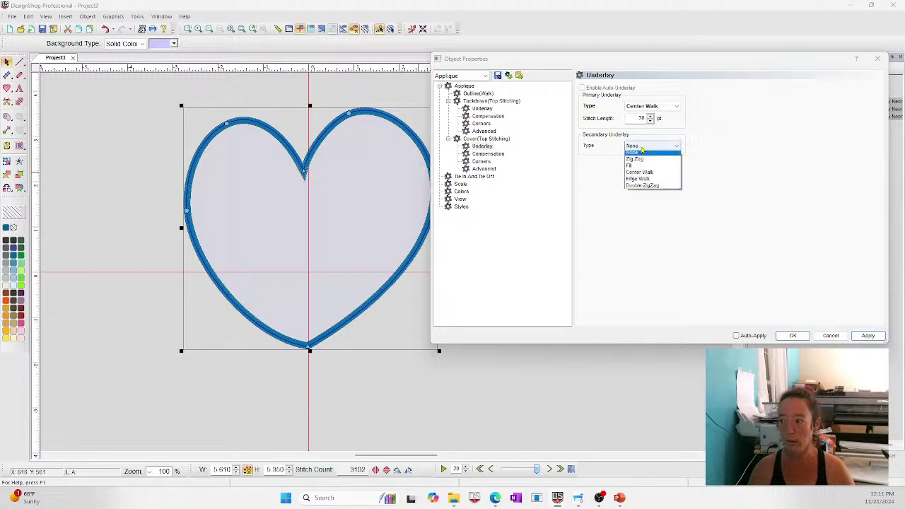
left_click(643, 162)
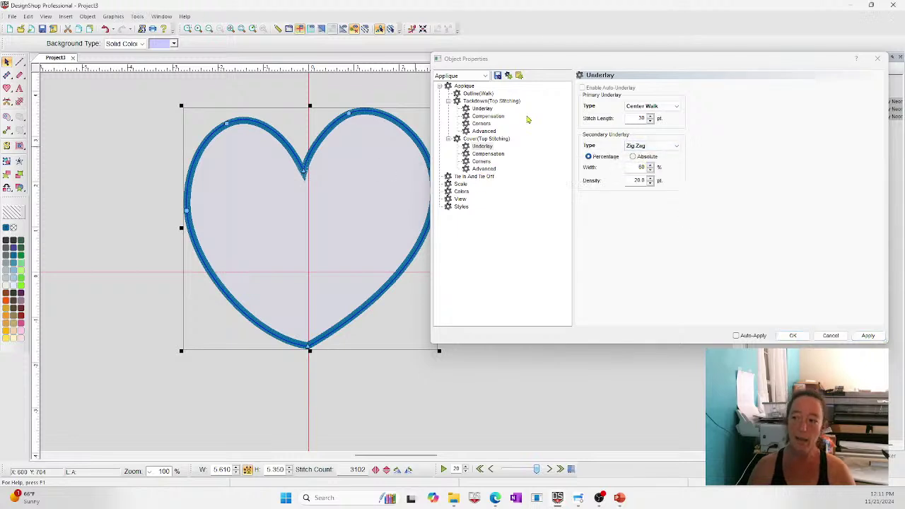
Step: Set the cover stitch's pull offset to 2 pt and confirm the applique properties
left_click(487, 154)
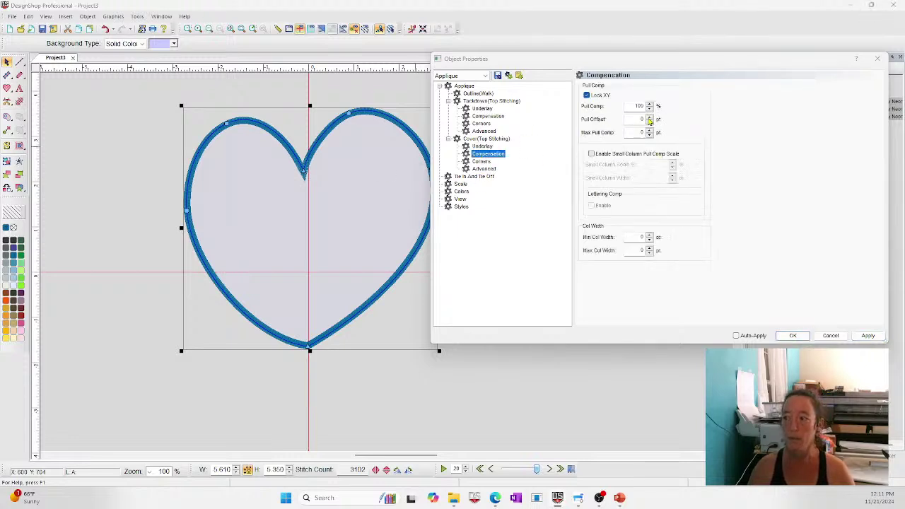
left_click(867, 335)
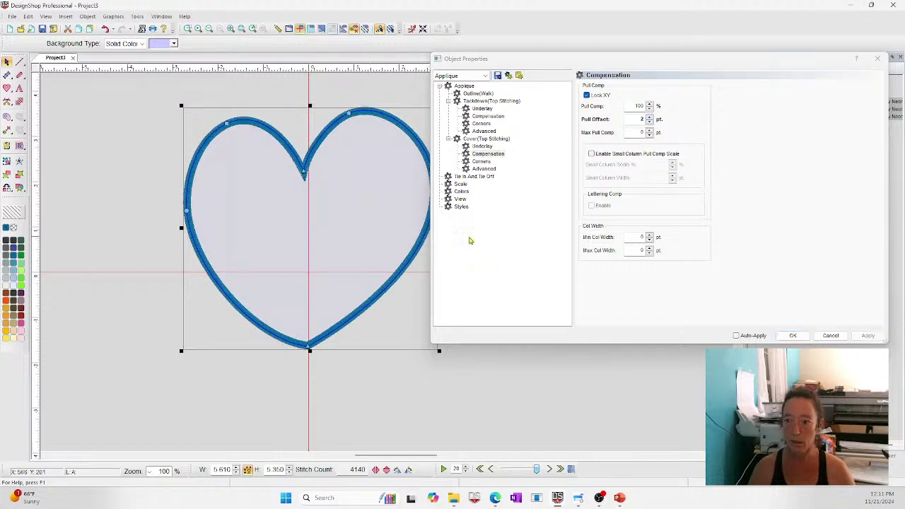
left_click(472, 177)
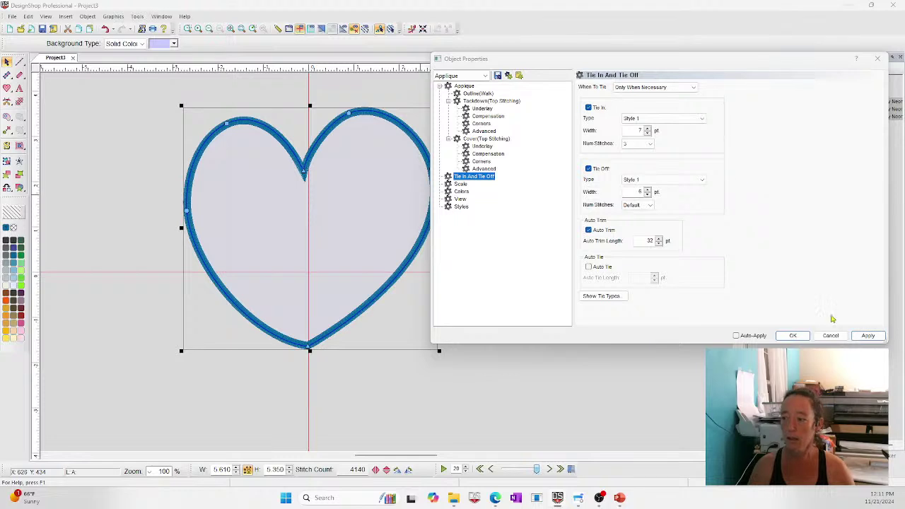
left_click(478, 94)
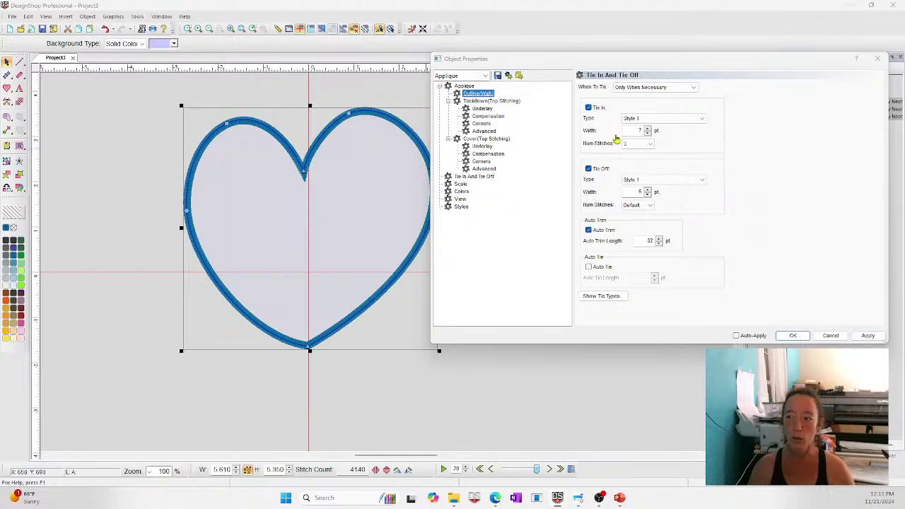
left_click(463, 86)
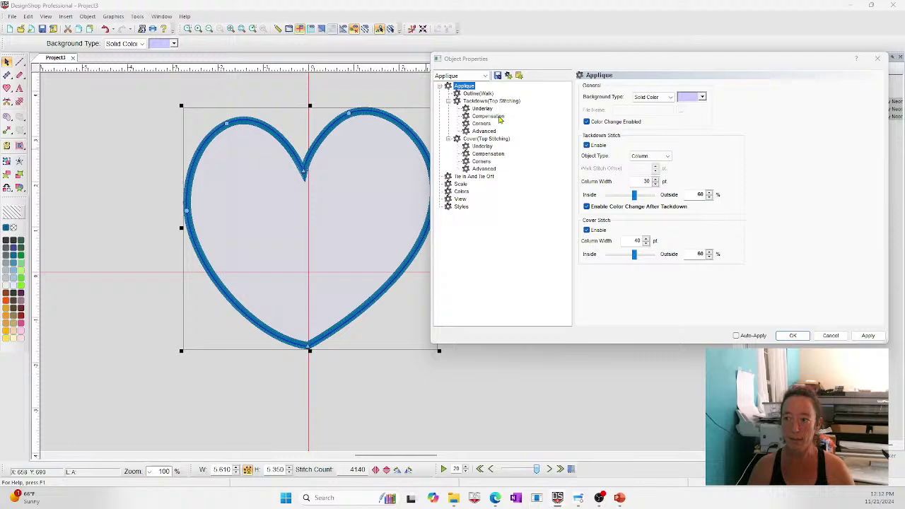
left_click(785, 338)
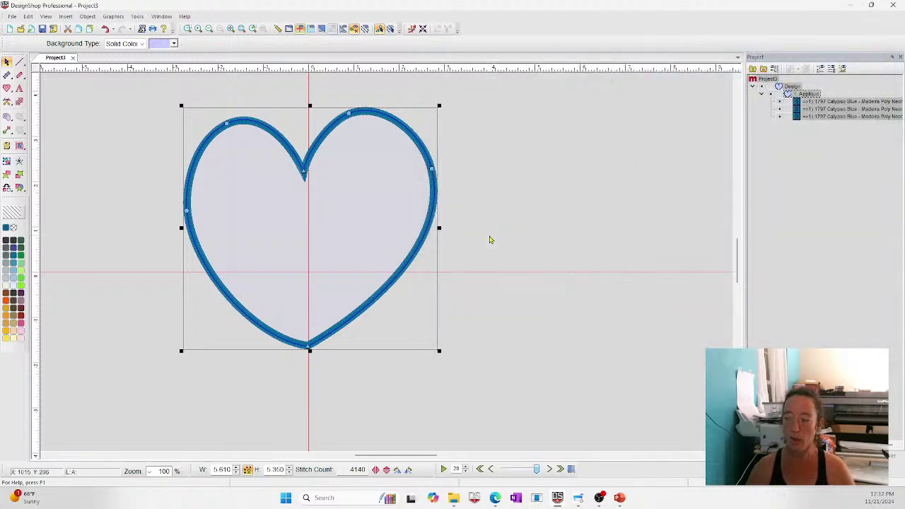
left_click(562, 217)
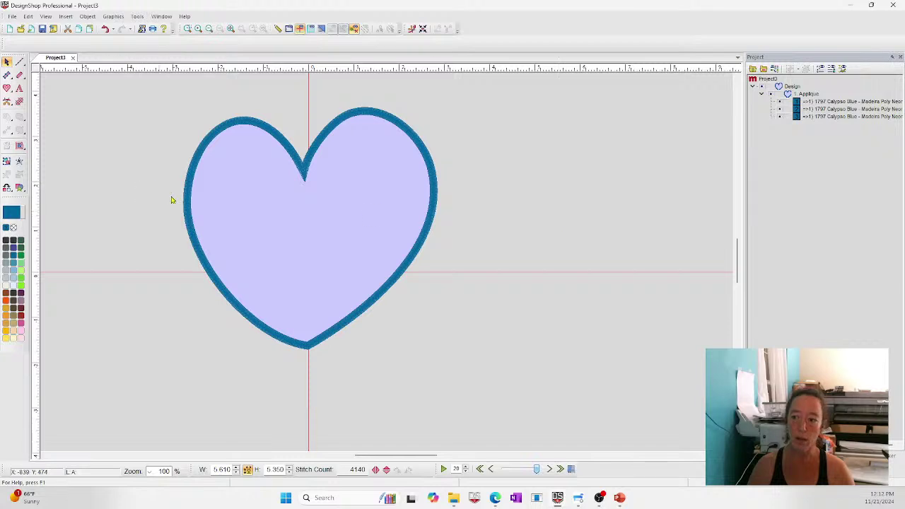
left_click(248, 198)
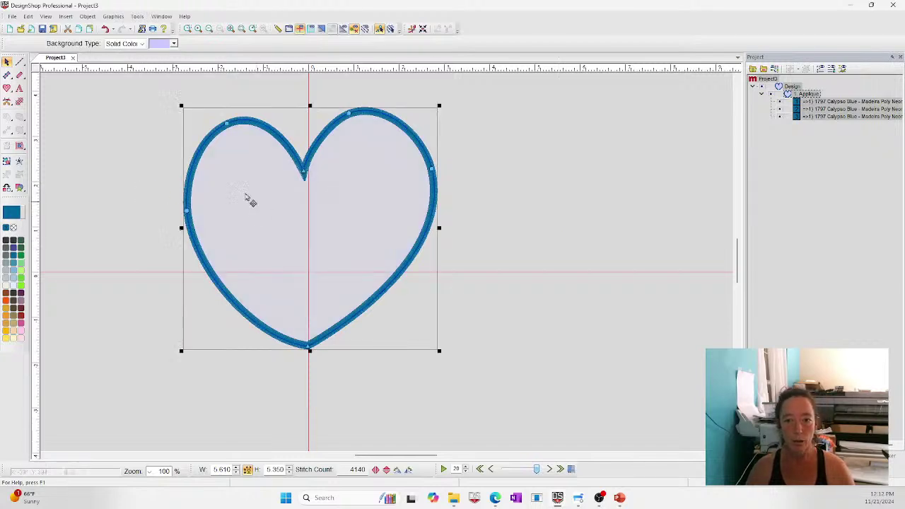
left_click(51, 97)
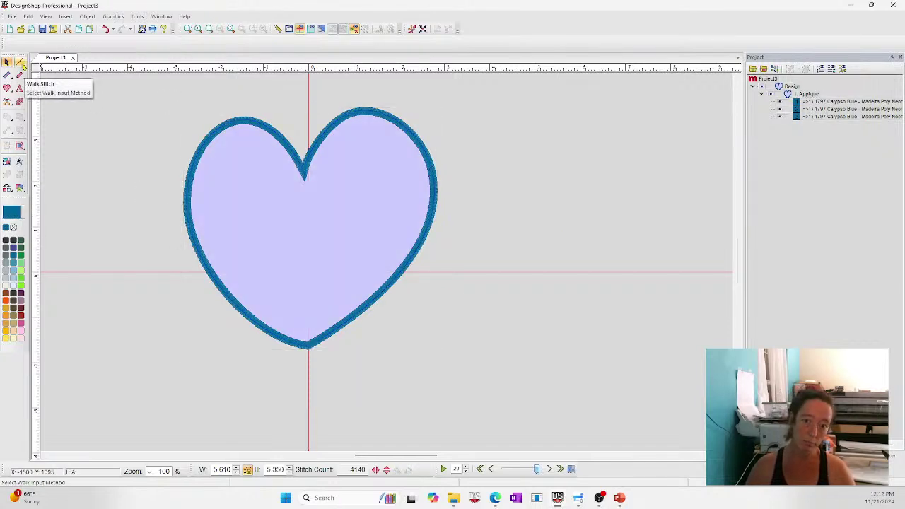
Step: Draw a closed four-point diamond beside the heart with the Walk Stitch input method, about 3.25 by 3.89 inches
left_click(22, 64)
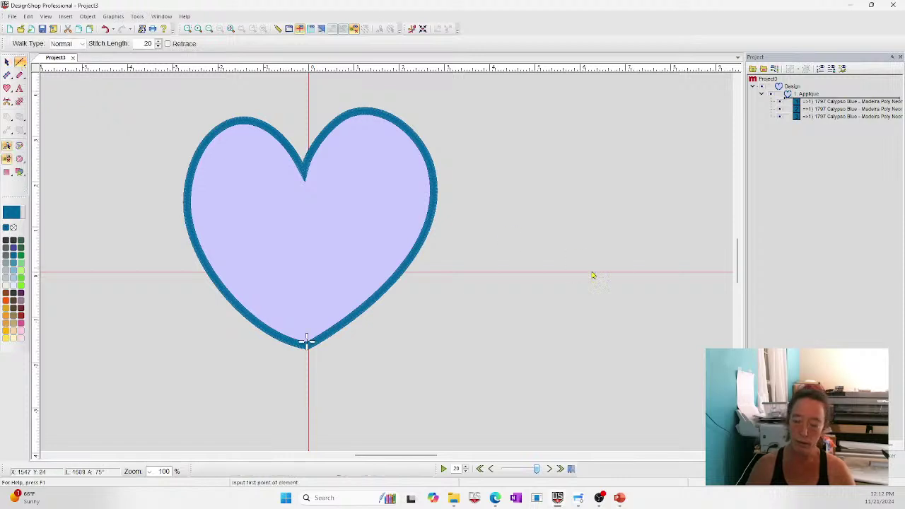
left_click(585, 330)
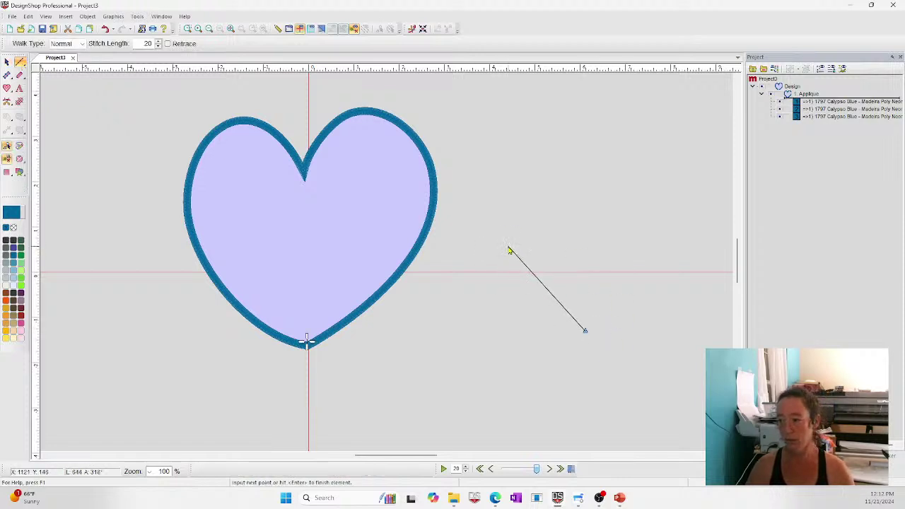
left_click(522, 230)
left_click(600, 155)
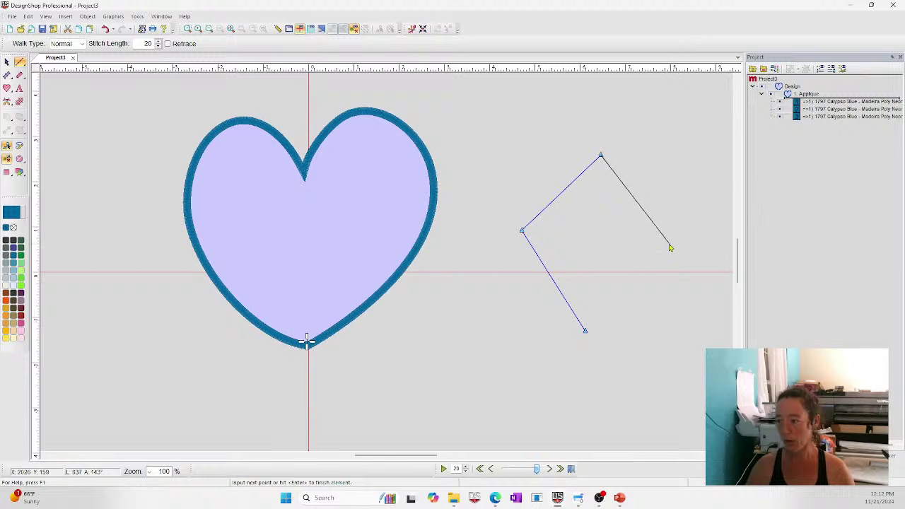
left_click(668, 241)
key("Return")
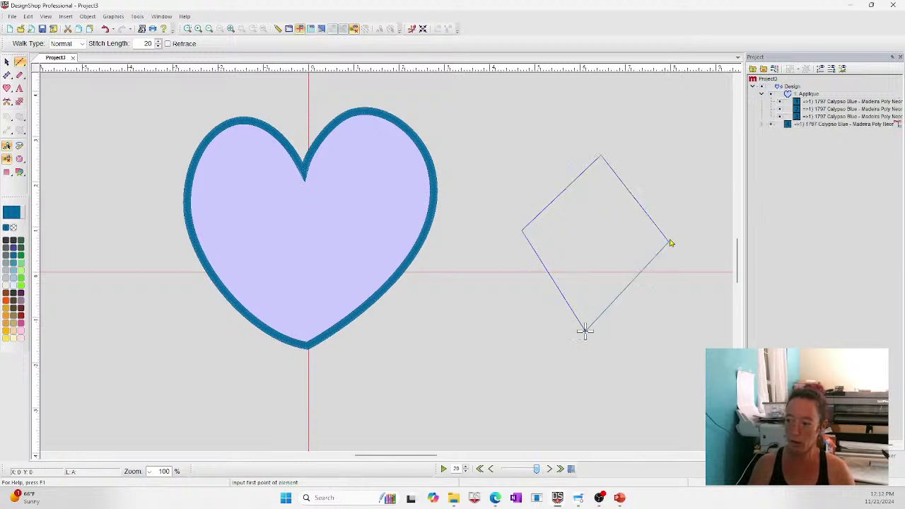
key("Escape")
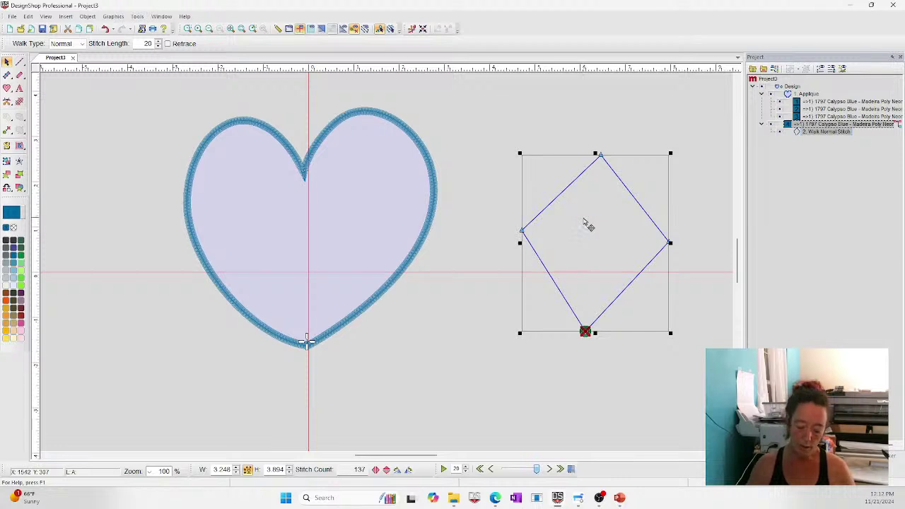
Step: Duplicate the walk-stitch diamond twice in place, coloring the first copy 1978 Fluorescent orange and the second 1828 Ultra Blue
key("ctrl+d")
left_click(18, 303)
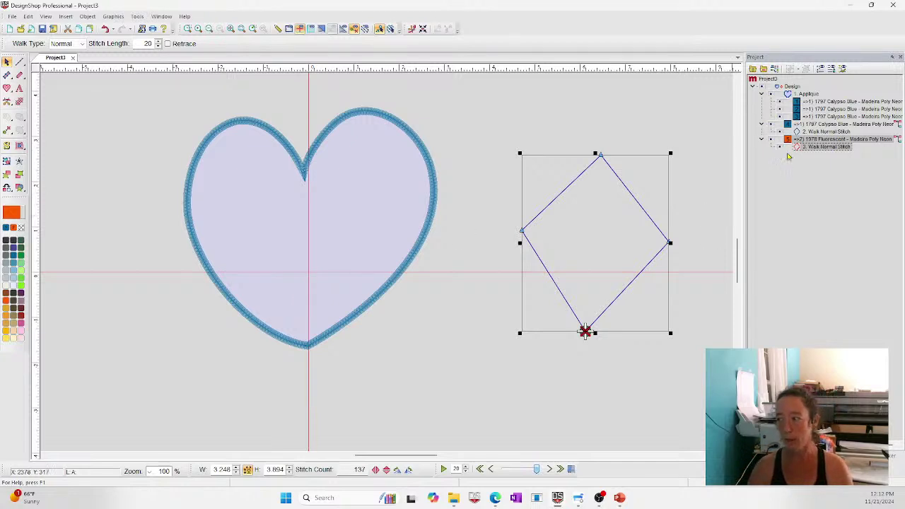
left_click(803, 132)
left_click(813, 147)
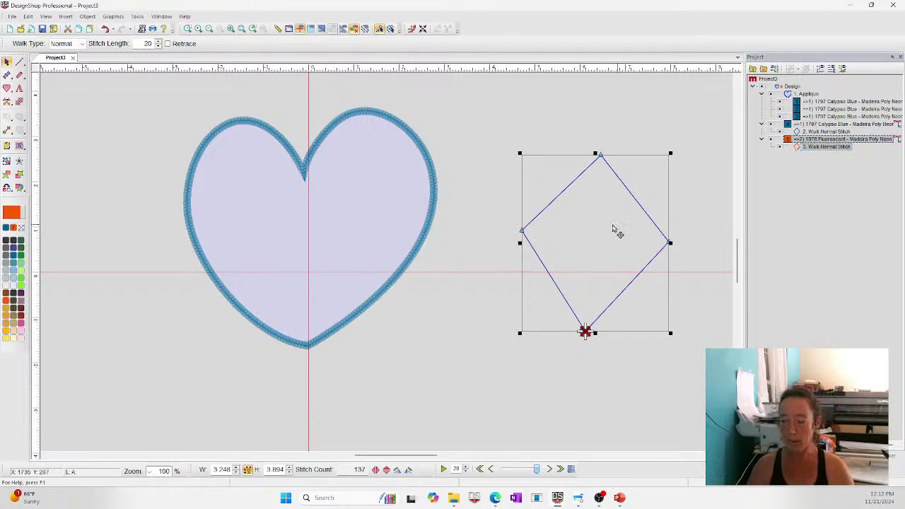
key("ctrl+v")
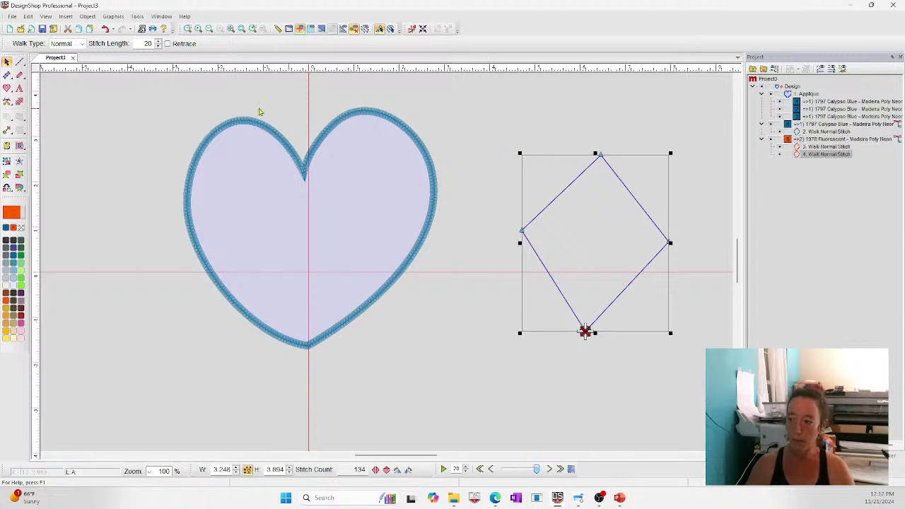
left_click(11, 267)
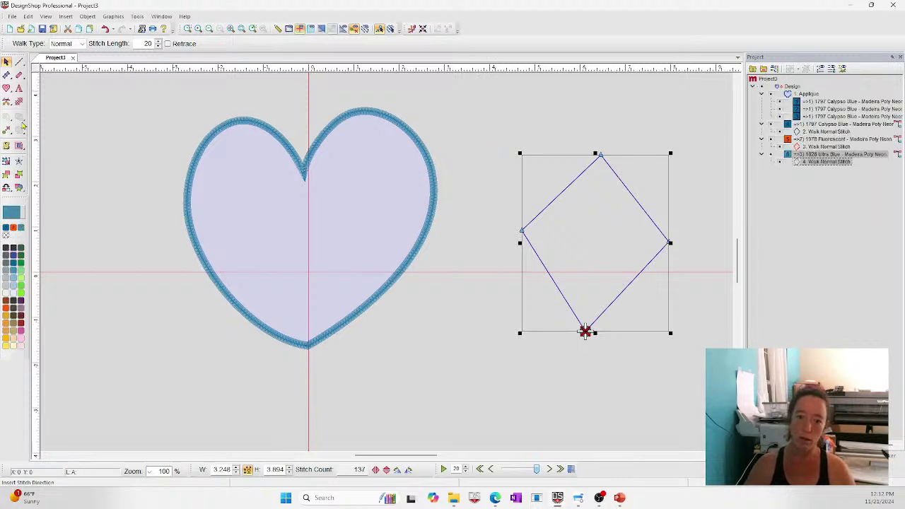
Step: Convert the Ultra Blue diamond to a Single Line Center element with the Tackle stitch type and a width of 30
left_click(19, 77)
left_click(147, 45)
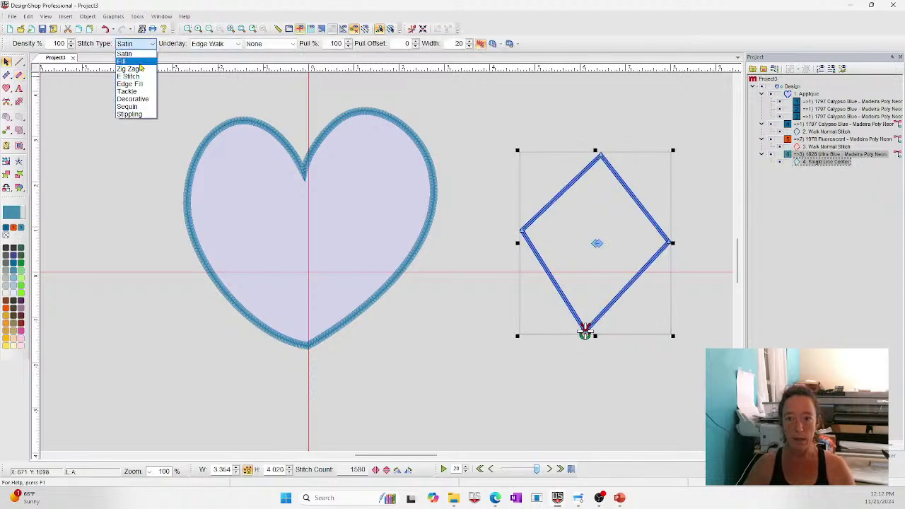
left_click(131, 91)
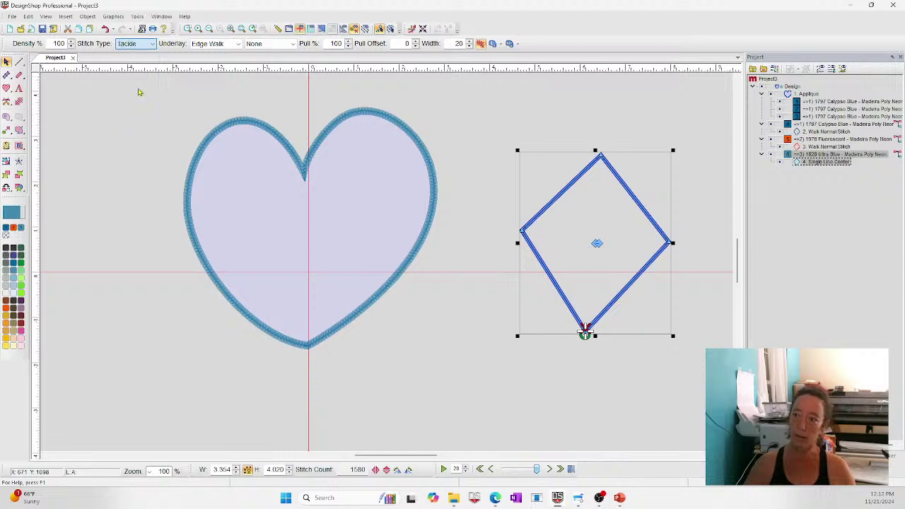
double_click(447, 43)
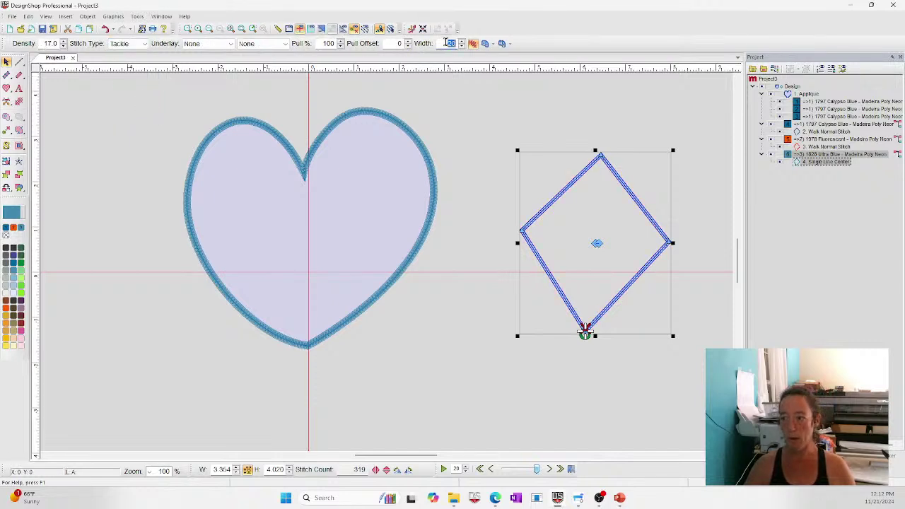
type("30")
key("Return")
Step: Review the two walk-stitch diamonds, then duplicate the tackle diamond in place and color the copy 1800 Emerald Black
left_click(814, 133)
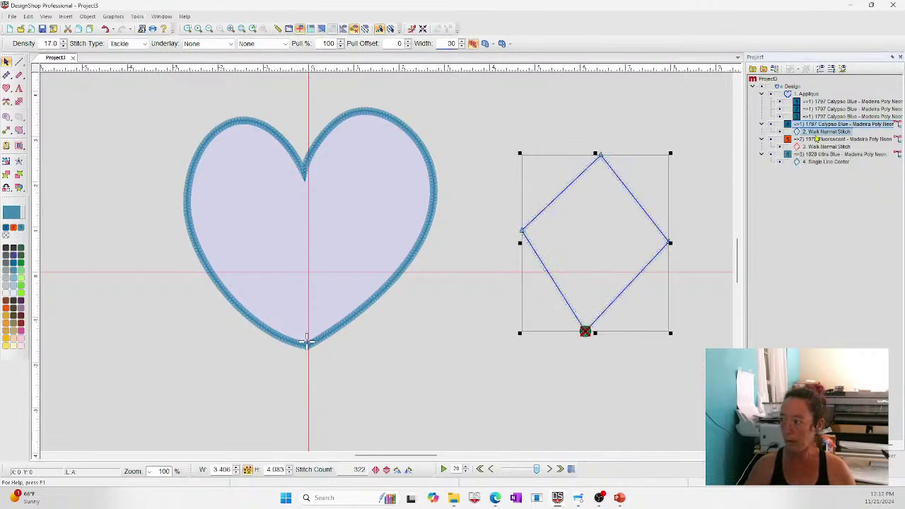
left_click(820, 148)
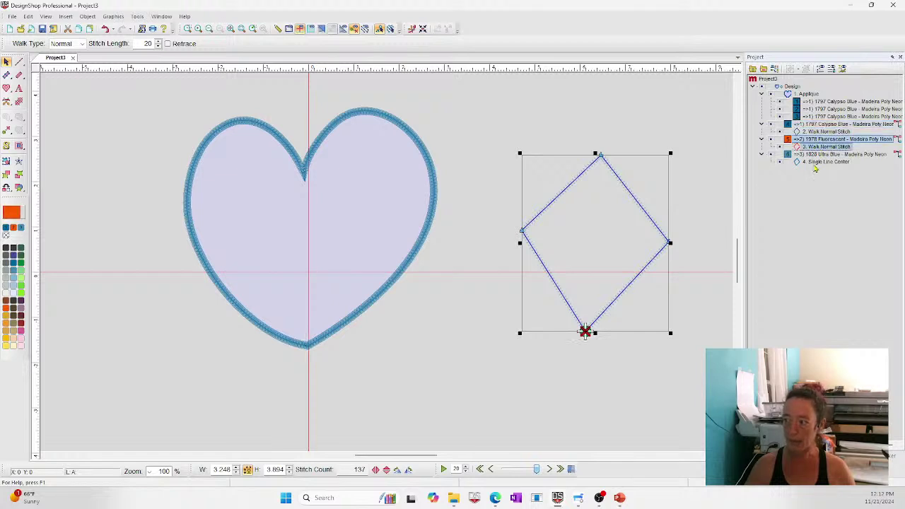
left_click(815, 163)
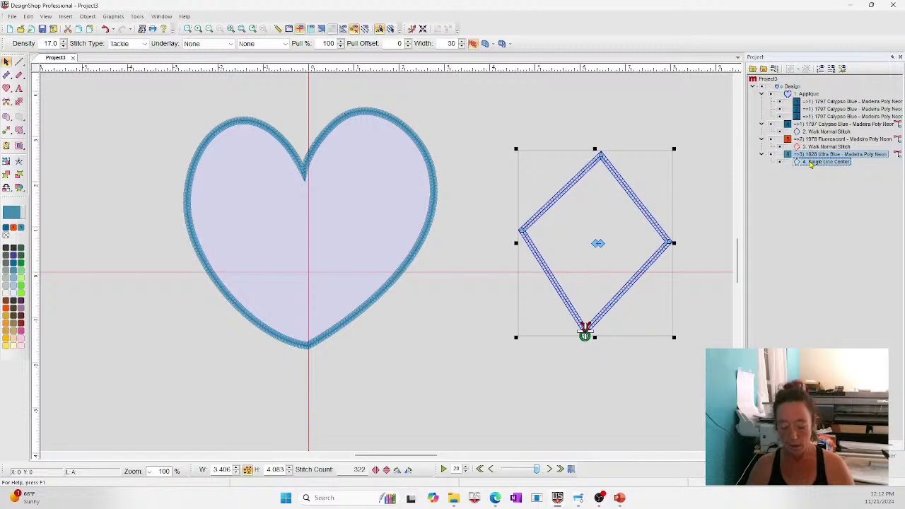
key("ctrl+v")
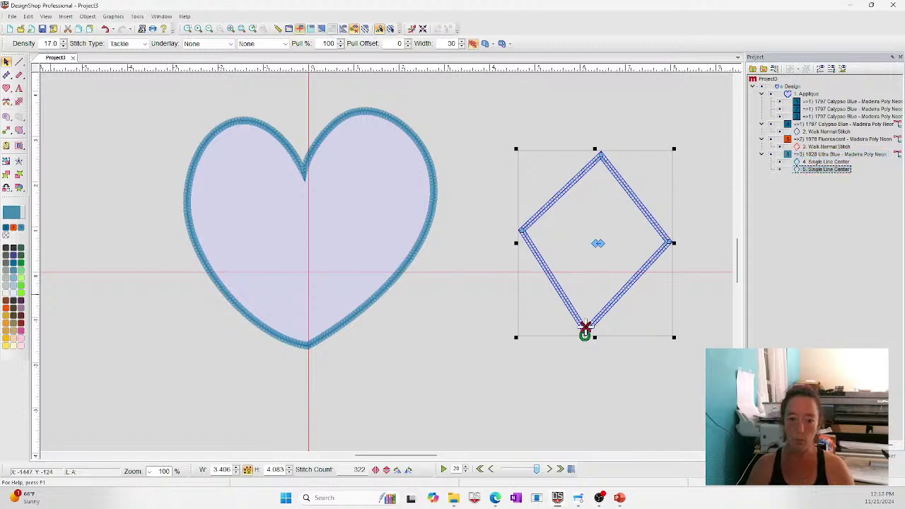
left_click(6, 248)
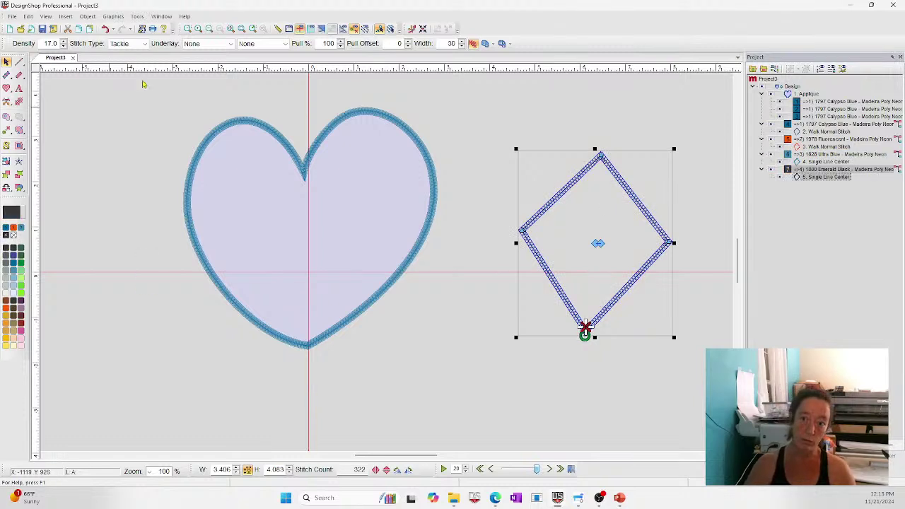
Step: Change the Emerald Black diamond to a Satin stitch and set its width to 40
left_click(117, 43)
left_click(117, 54)
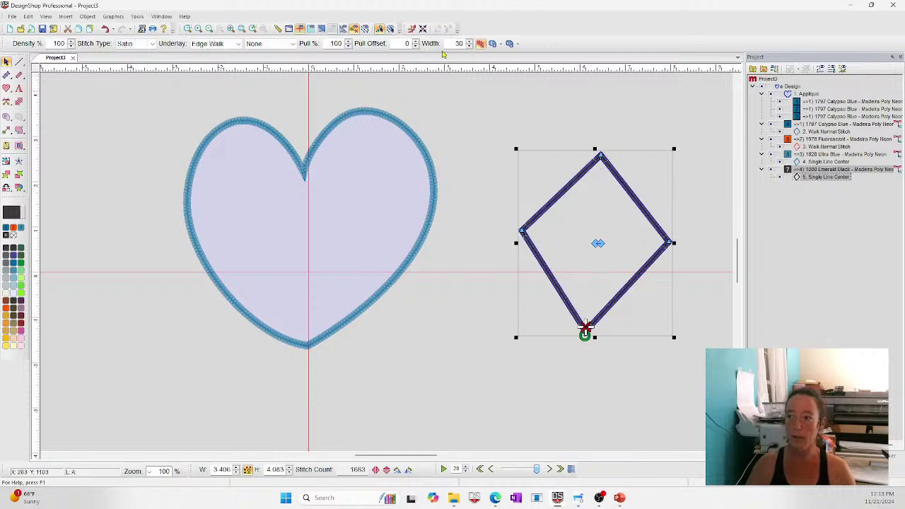
left_click(469, 40)
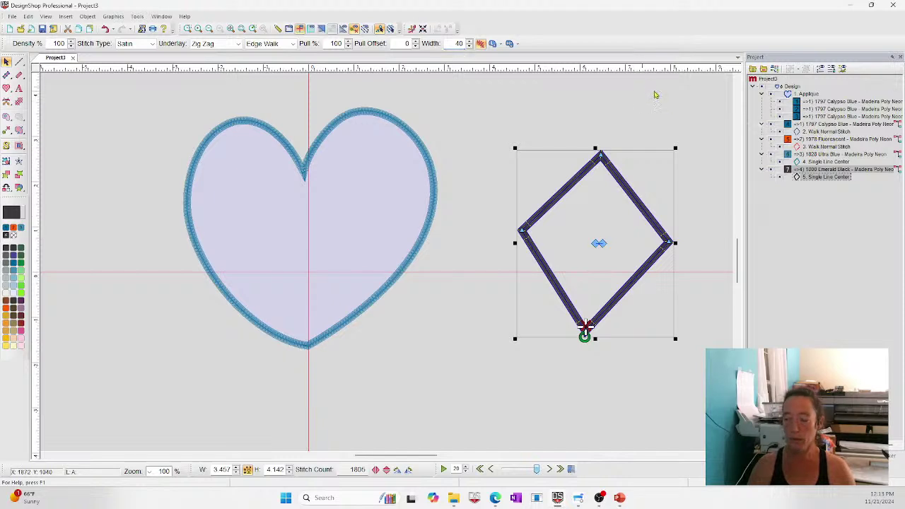
Step: Show only the first walk-stitch diamond and draw a blue vector fill rectangle about 4.81 by 4.69 inches over it
left_click(770, 93)
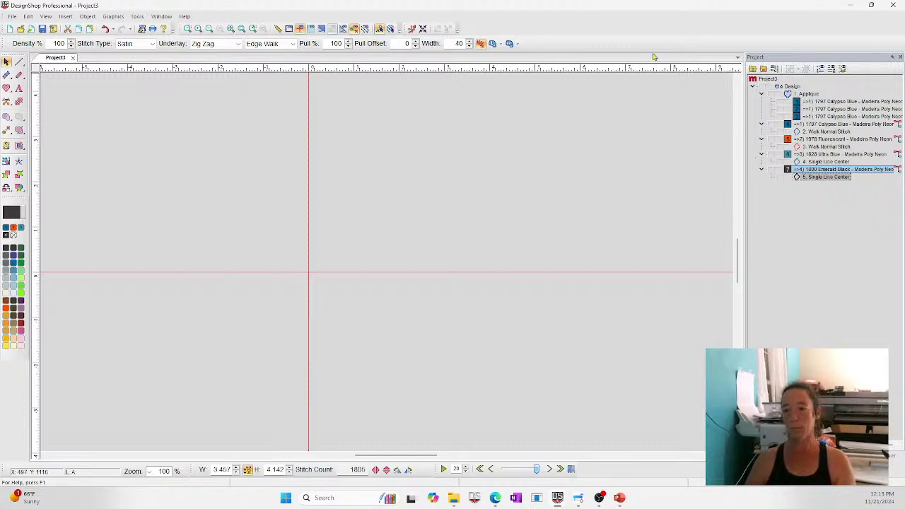
left_click(771, 126)
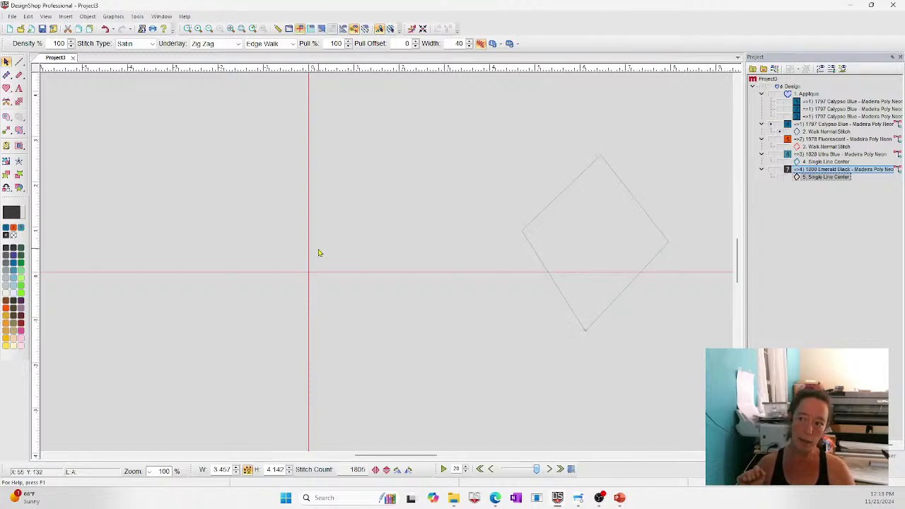
left_click_drag(11, 92, 67, 89)
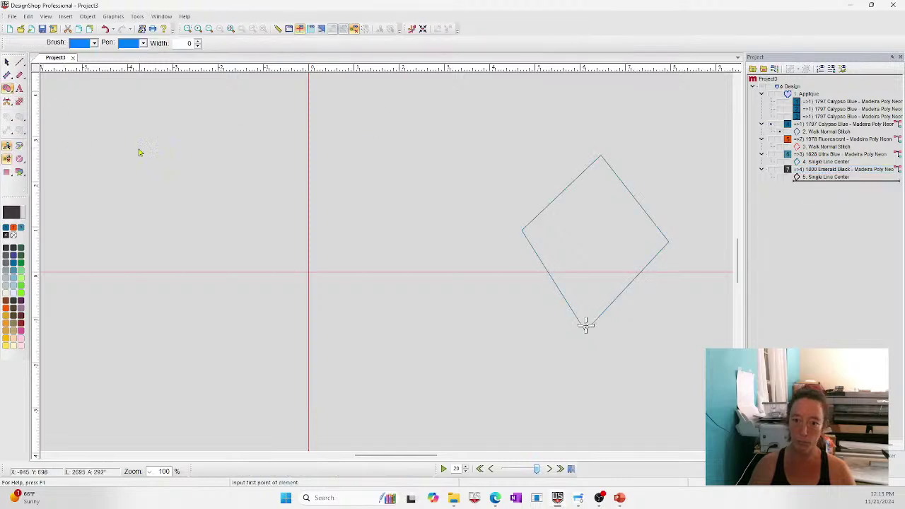
left_click_drag(487, 137, 704, 350)
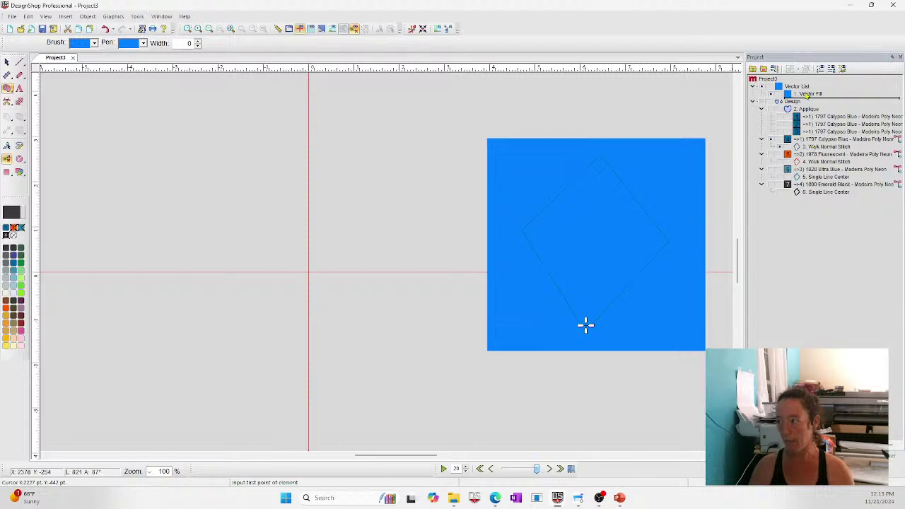
Step: Move the blue vector rectangle between the two walk-stitch diamonds in the sewing order, then delete it
left_click(810, 95)
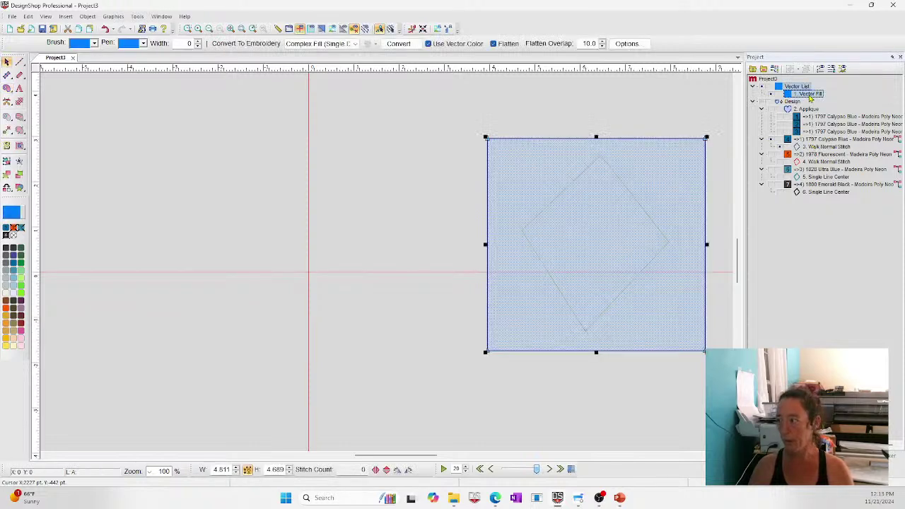
left_click_drag(821, 154, 821, 154)
left_click(349, 161)
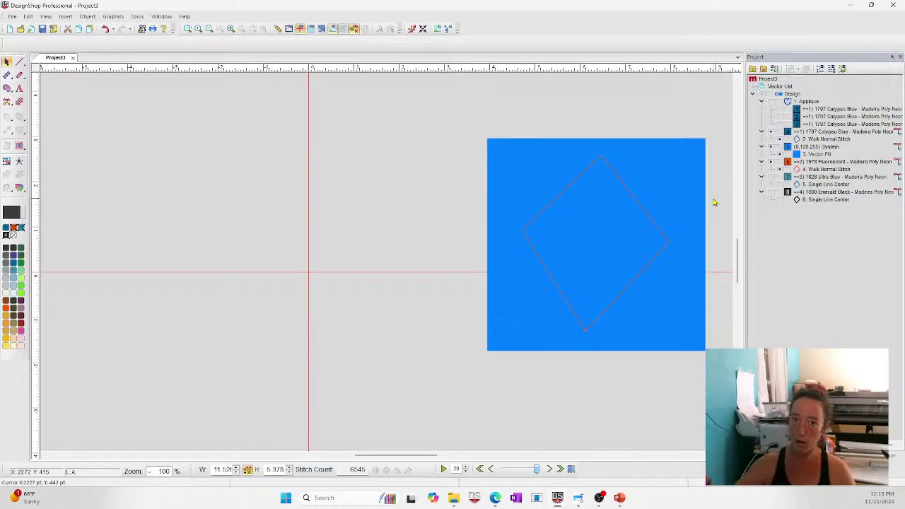
left_click(655, 193)
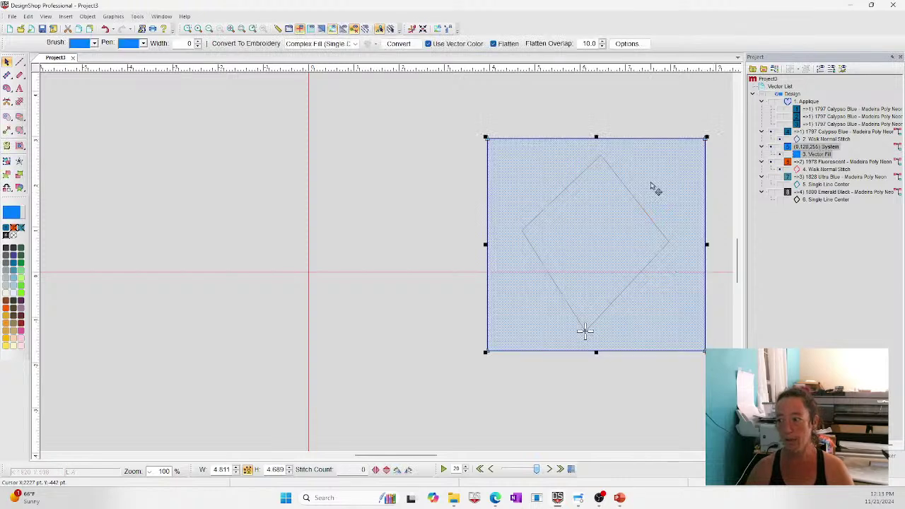
key("Delete")
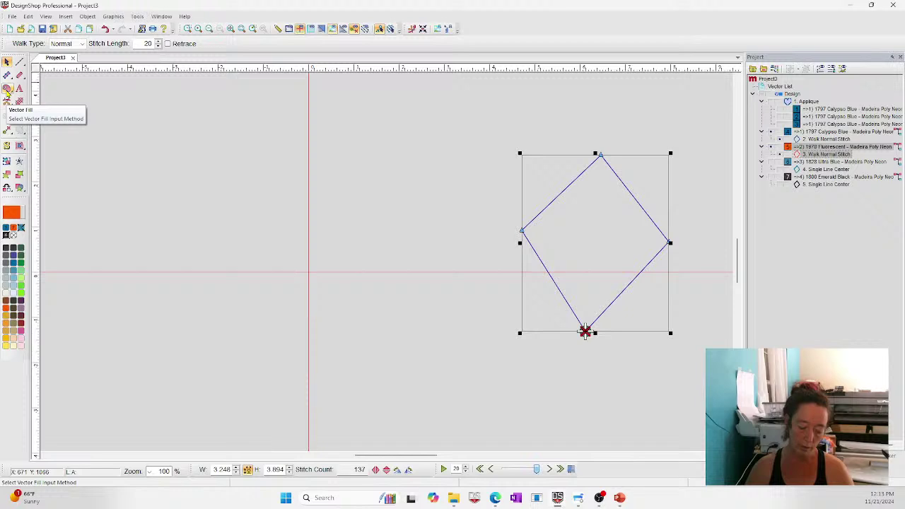
Step: Make a vector fill diamond from a copy of the orange walk-stitch diamond and recolor it dark blue
left_click(7, 89)
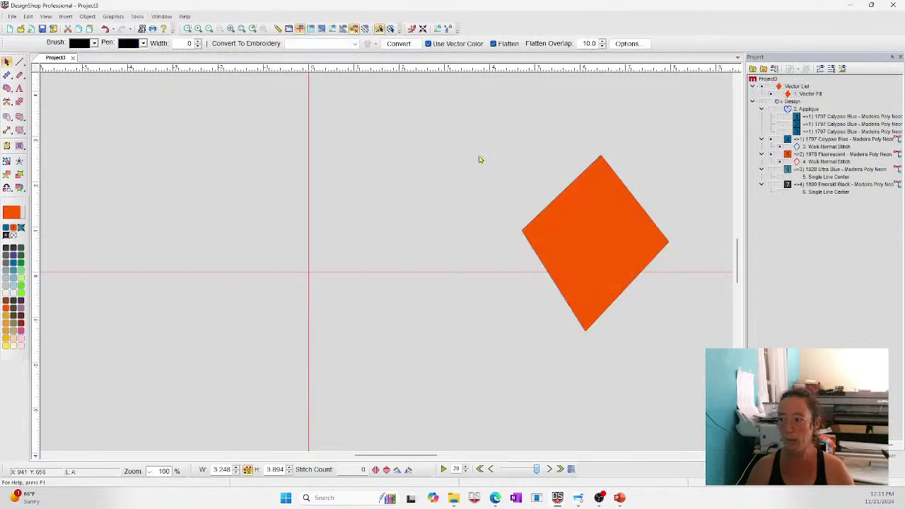
left_click(13, 256)
left_click(384, 182)
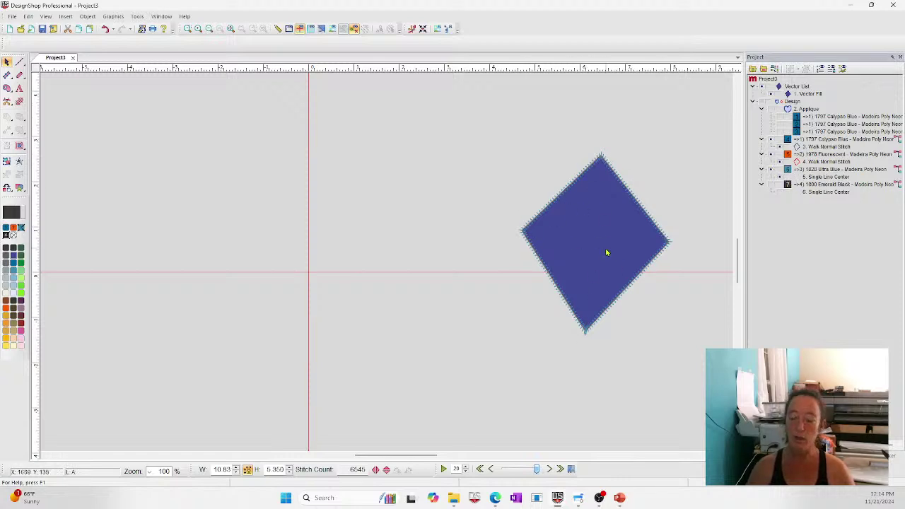
Step: Toggle the diamond layers' visibility, then show all elements and compare the diamond with the heart applique
left_click(771, 186)
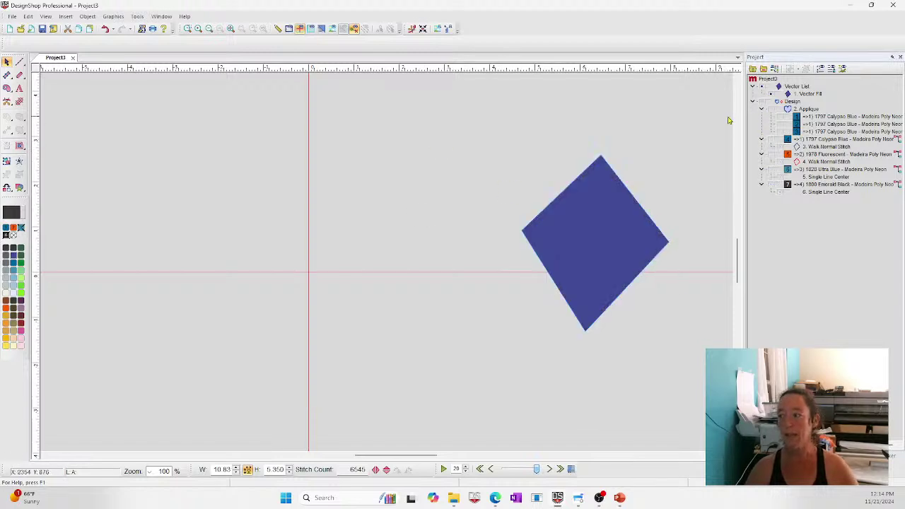
left_click(761, 105)
left_click(299, 210)
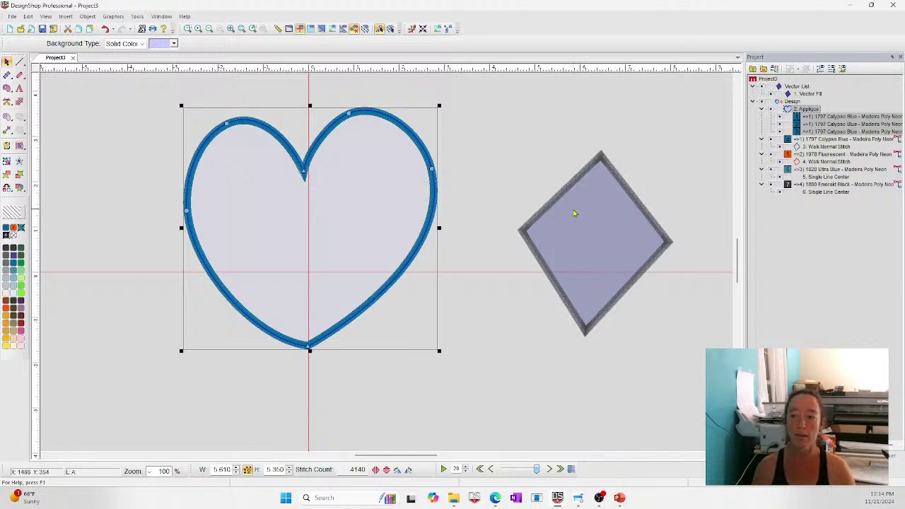
left_click(629, 143)
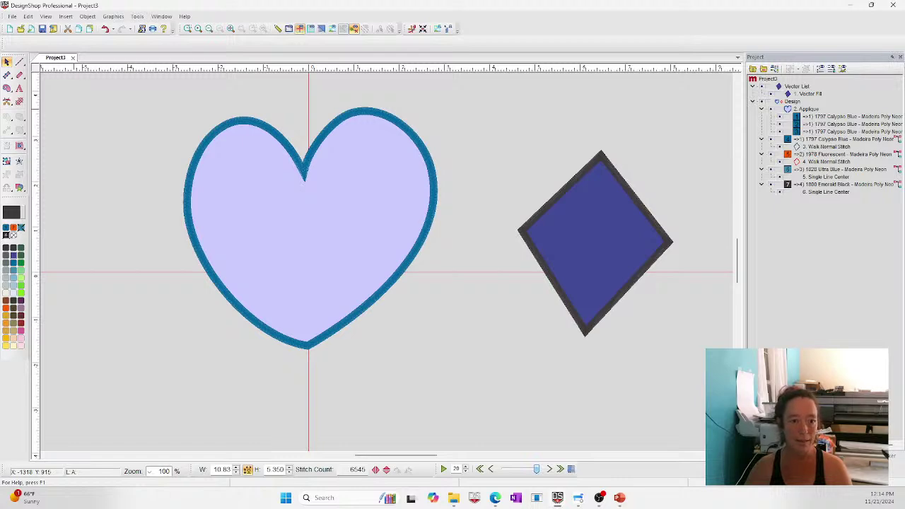
Step: Switch to the DS Talk-2024-11-21 presentation in PowerPoint and show the questions slide about layering text and column 1 stitching
mouse_move(619, 497)
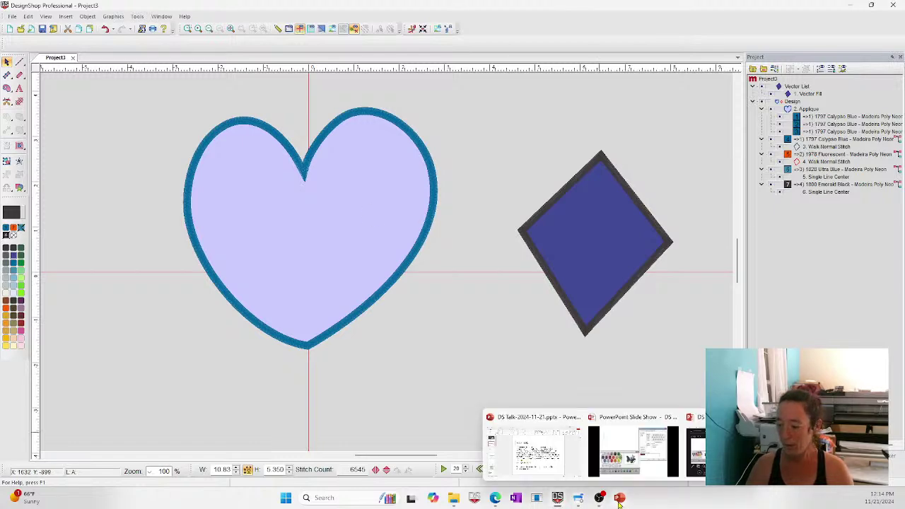
left_click(620, 434)
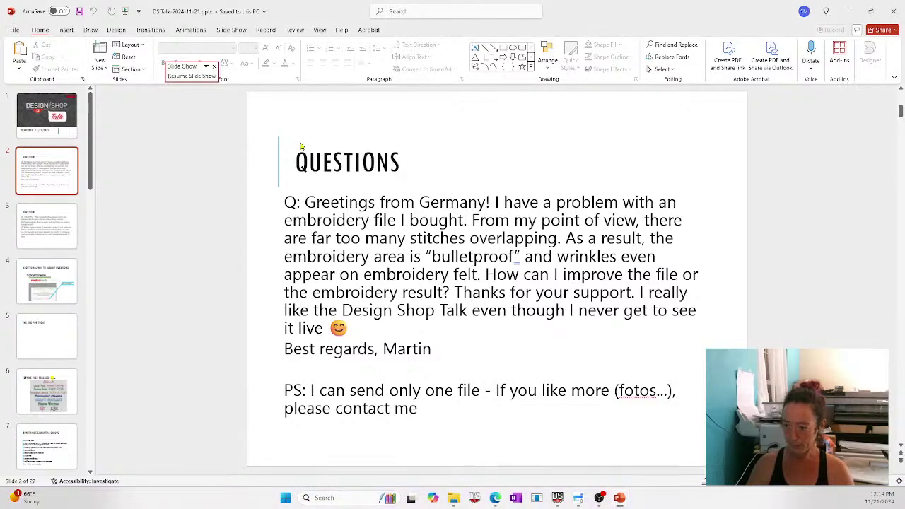
scroll(381, 175, "down", 1)
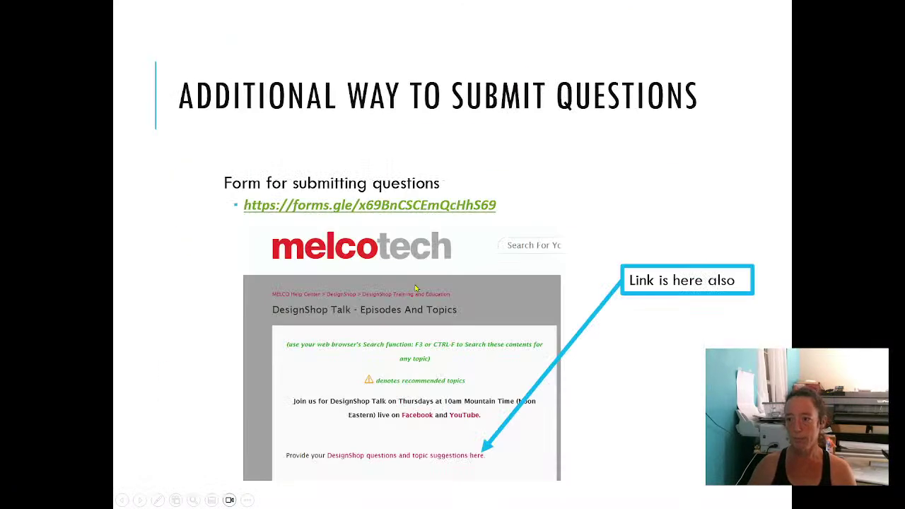
key("Right")
key("Right")
key("Right")
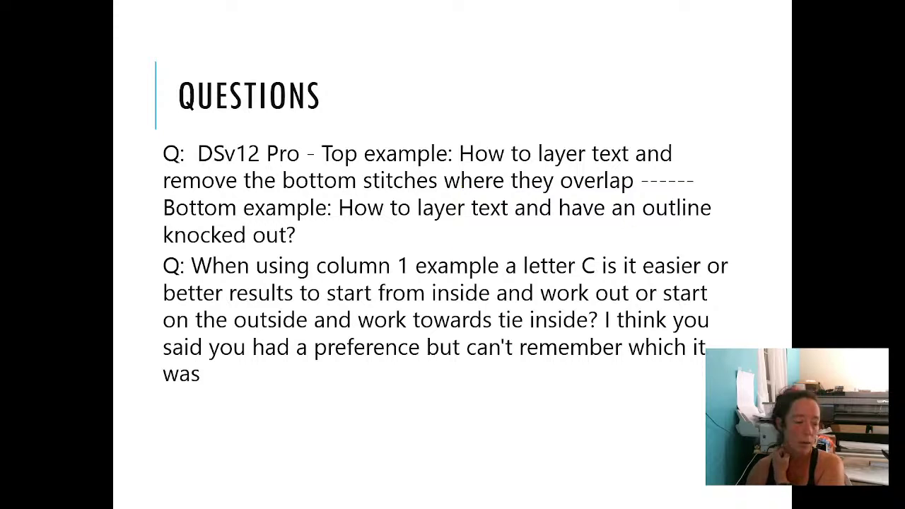
Step: Switch to File Explorer and browse Dropbox to the 2024-11-21 folder of the DesignShop Talk webinar files
key("alt+Tab")
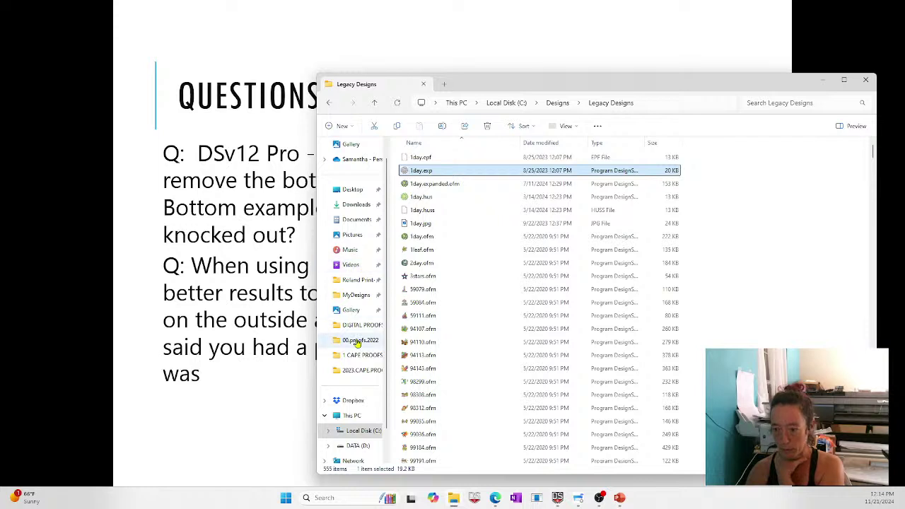
left_click(350, 401)
scroll(463, 373, "down", 1)
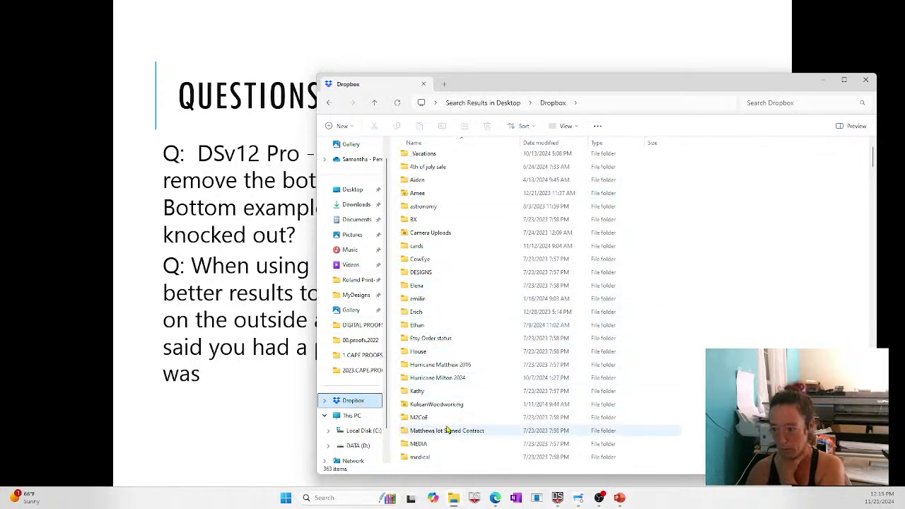
scroll(428, 424, "down", 1)
left_click(422, 427)
double_click(421, 428)
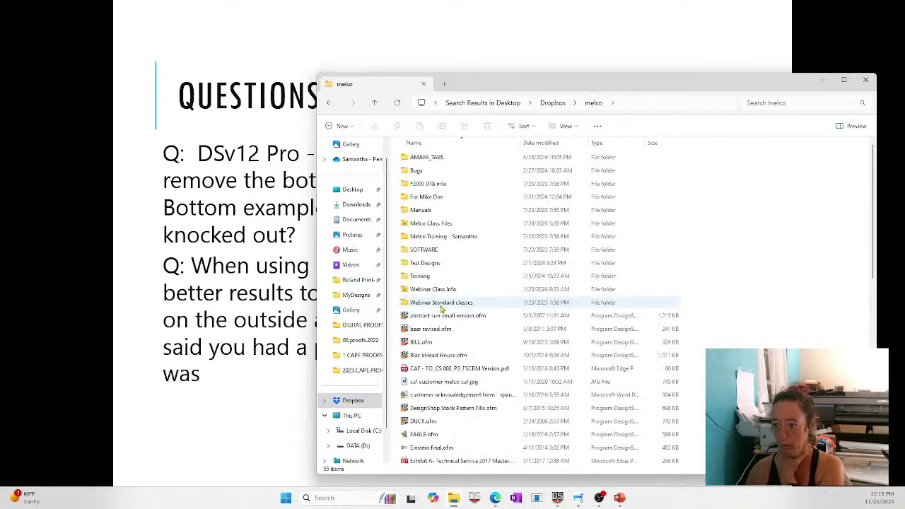
double_click(463, 206)
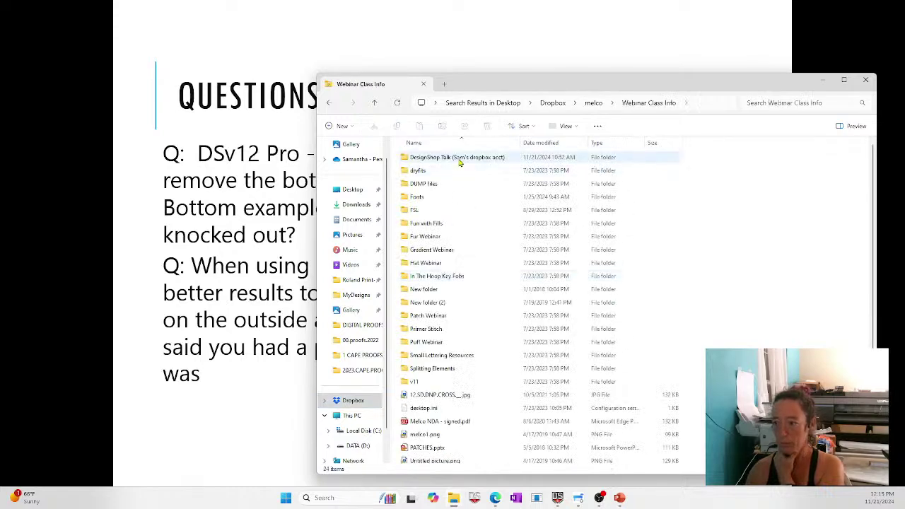
double_click(439, 154)
double_click(427, 339)
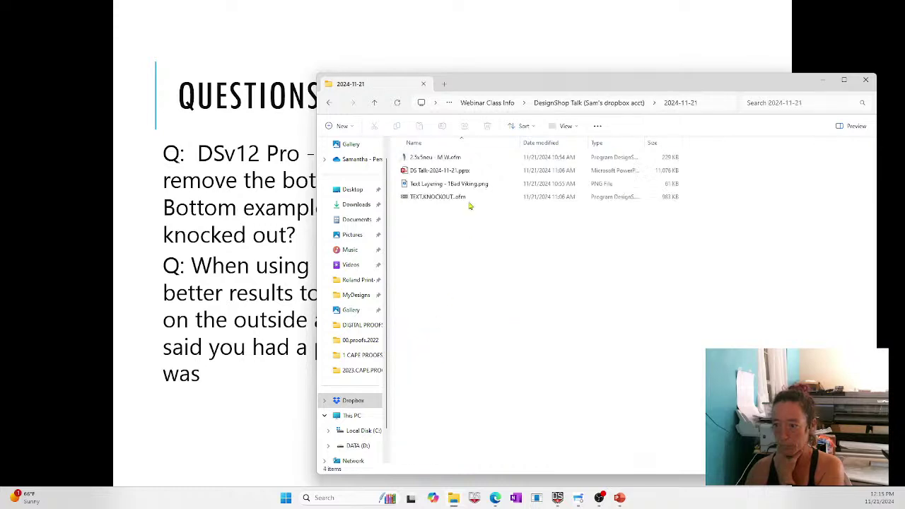
Step: View the Text Layering PNG showing both layered text examples, then close the image
left_click(434, 186)
double_click(434, 186)
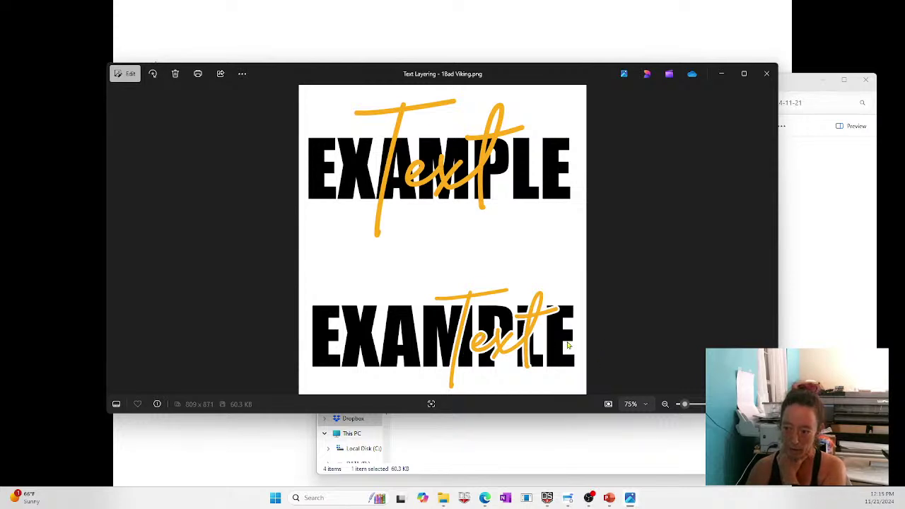
left_click(769, 73)
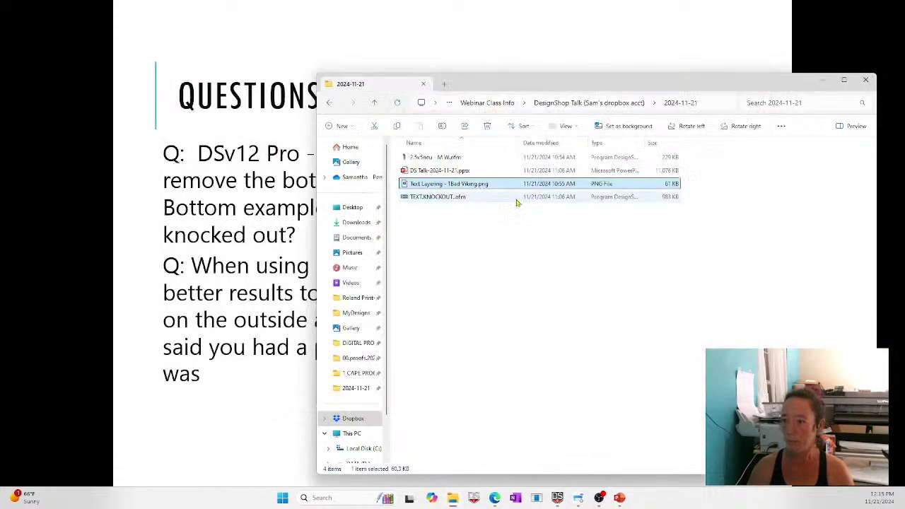
Step: Open TEXT.KNOCKOUT.ofm in DesignShop, fit the design in view and hide its vector elements
left_click(444, 197)
double_click(444, 197)
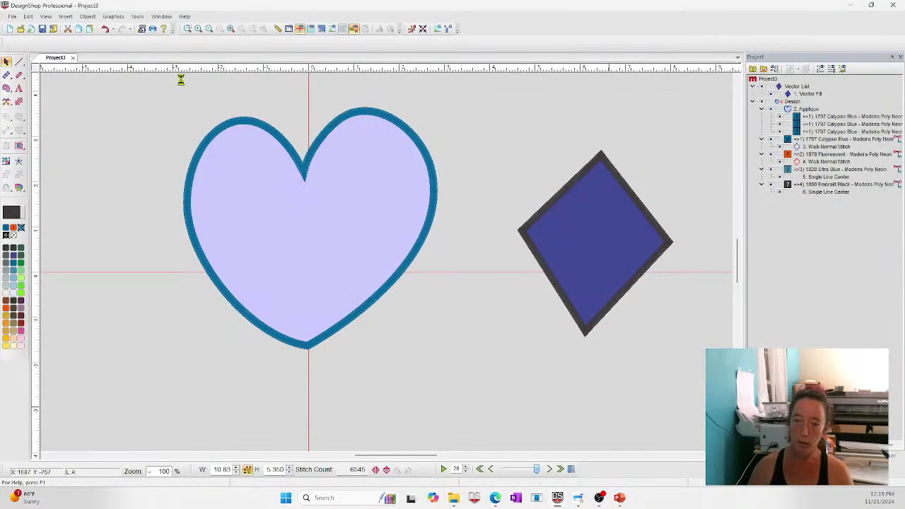
left_click(231, 28)
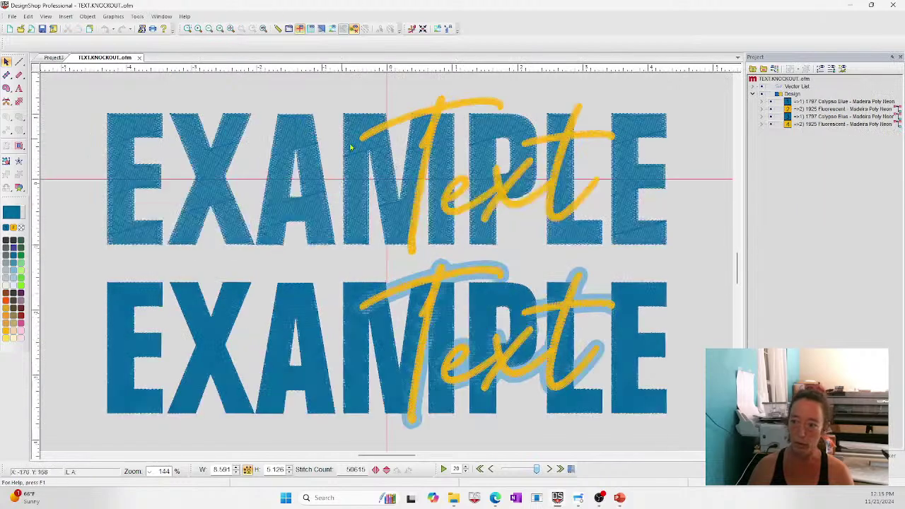
left_click(763, 89)
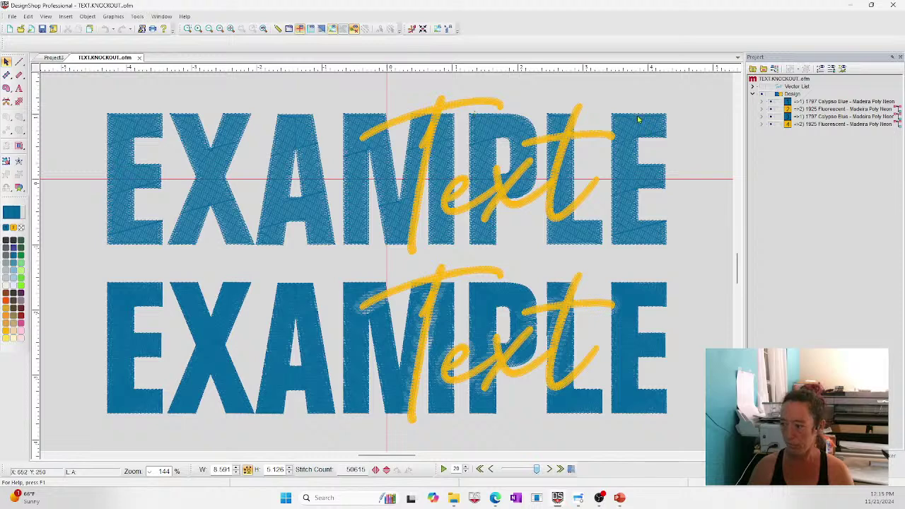
Step: Delete the full lettering object beneath the lower EXAMPLE's knocked-out fills and turn on the 3D stitch view
left_click(771, 117)
left_click(772, 118)
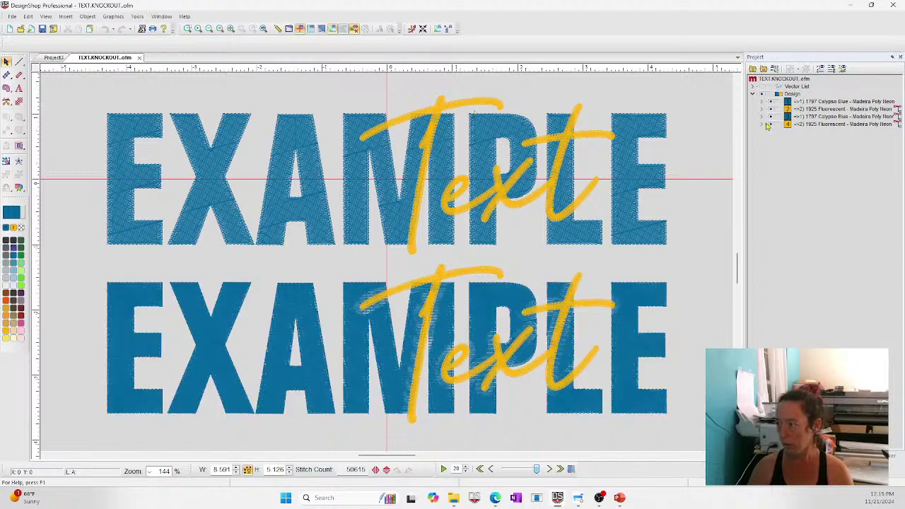
left_click(761, 125)
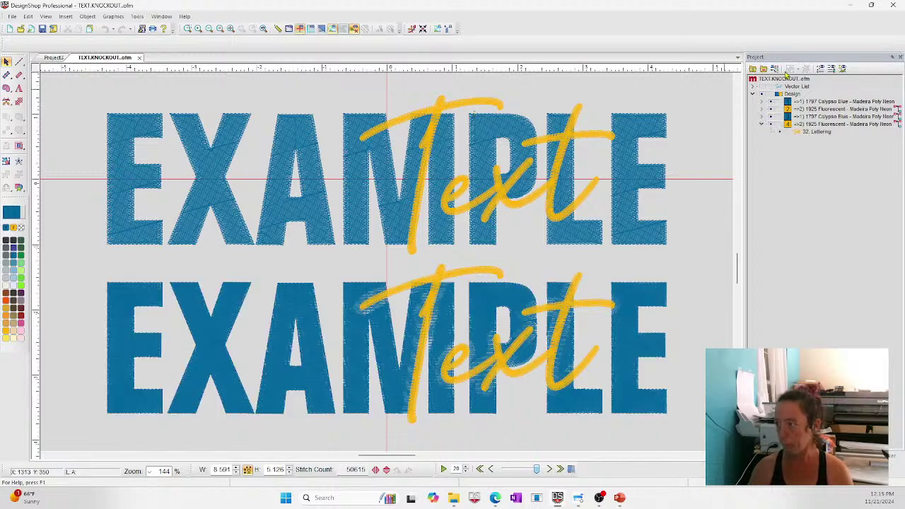
left_click(347, 308)
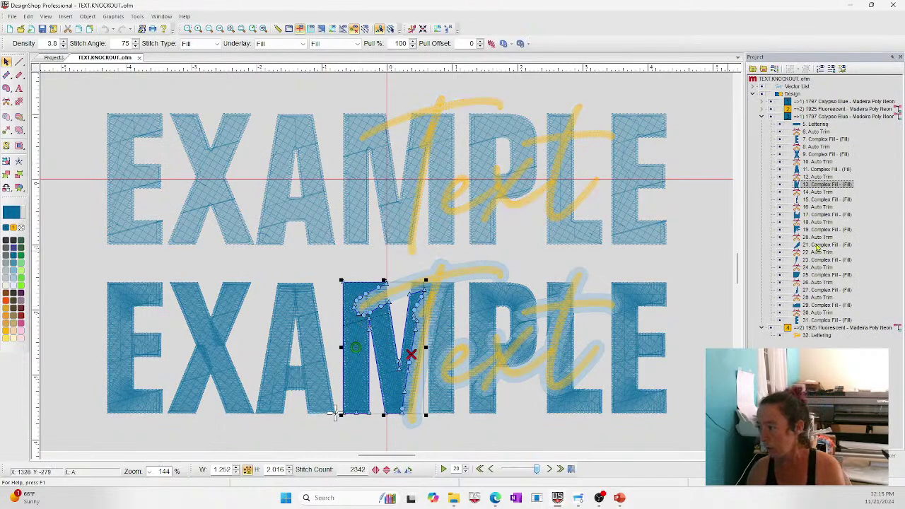
left_click(815, 124)
key("Delete")
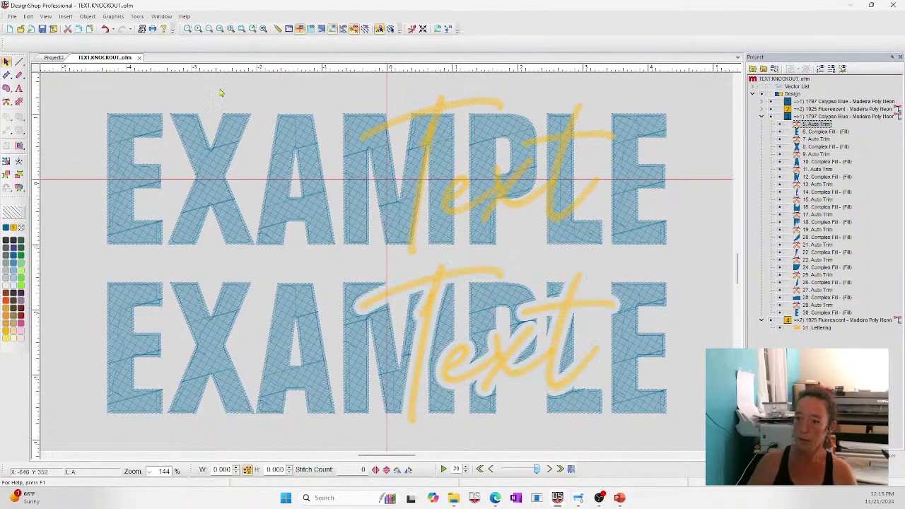
left_click(322, 30)
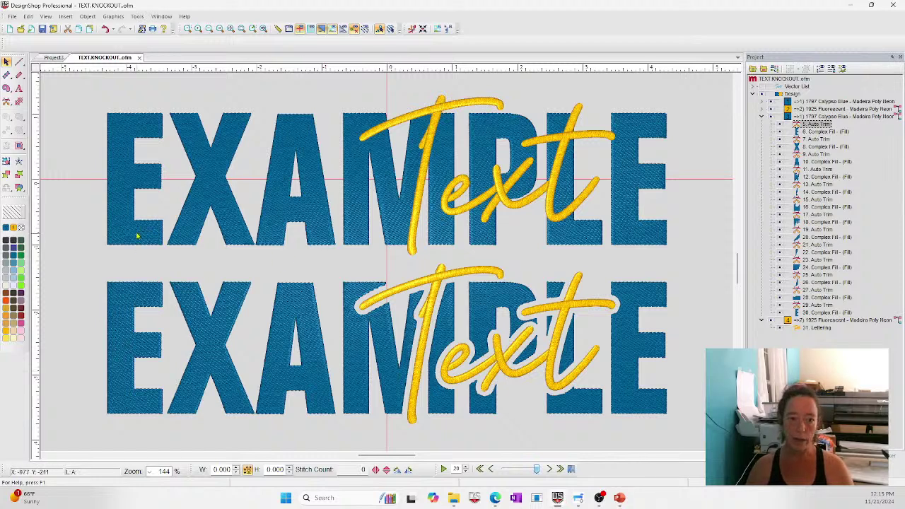
Step: Duplicate the yellow Text lettering that overlaps the upper EXAMPLE
left_click(205, 145)
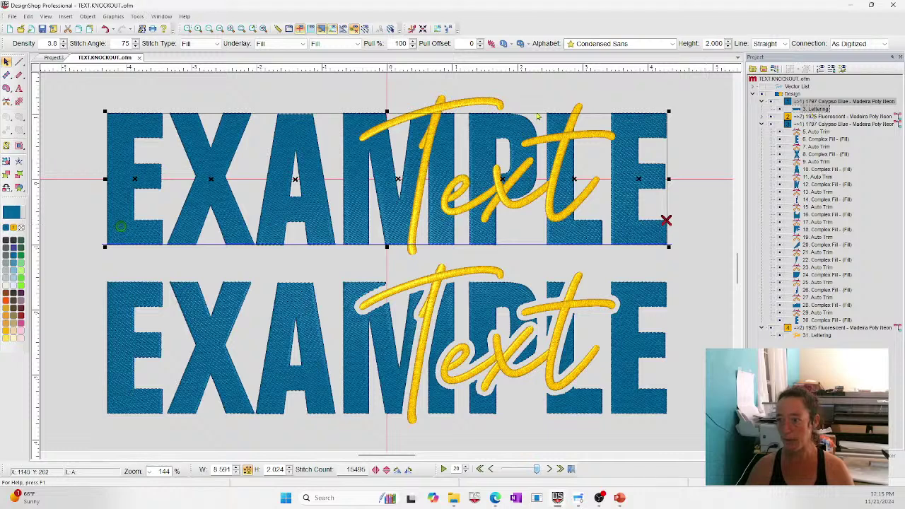
left_click(450, 107)
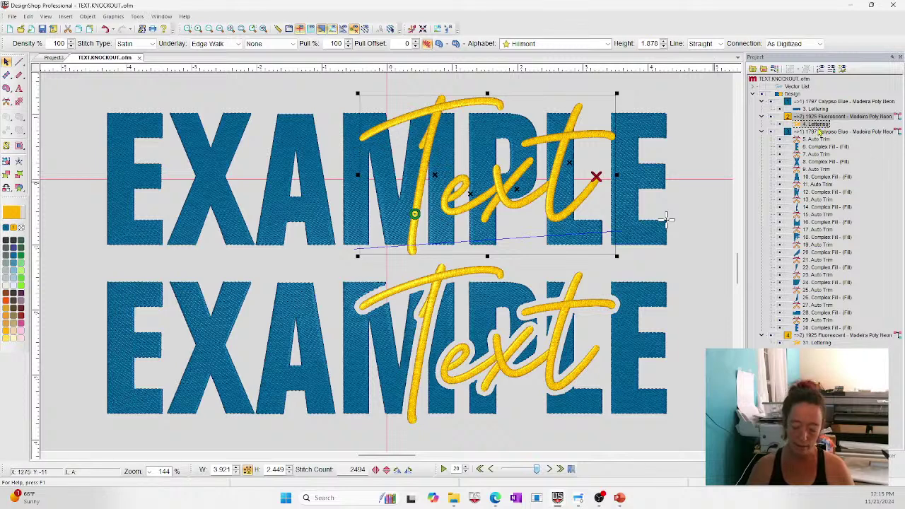
left_click_drag(818, 132, 819, 132)
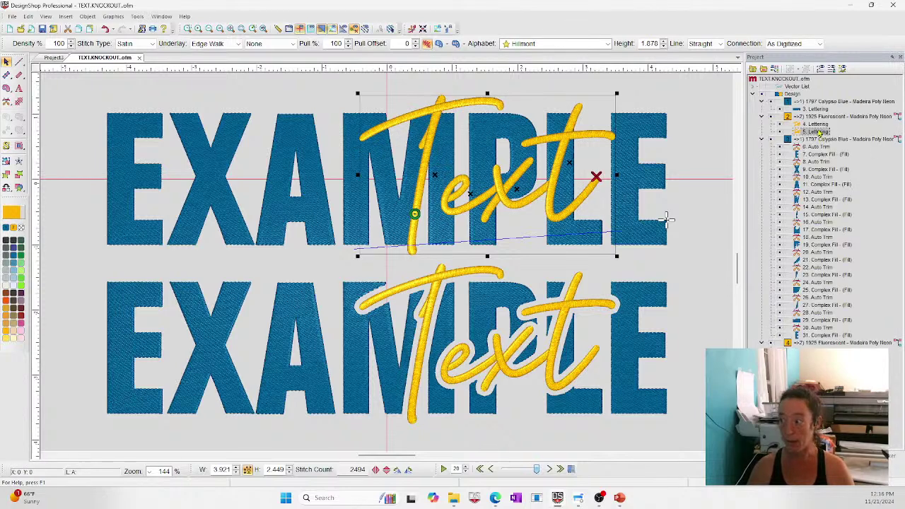
left_click(811, 126)
left_click(813, 133)
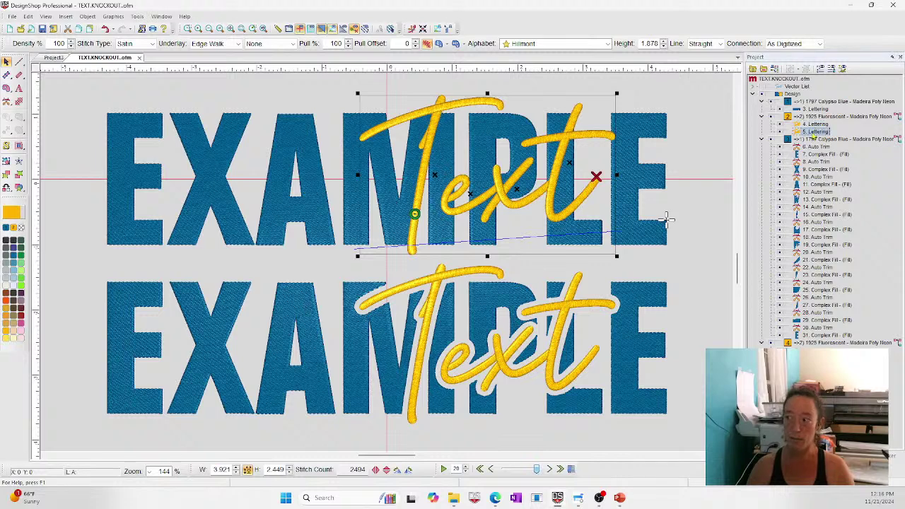
Step: Convert the duplicated Text lettering to vector and expand the vector list
right_click(814, 136)
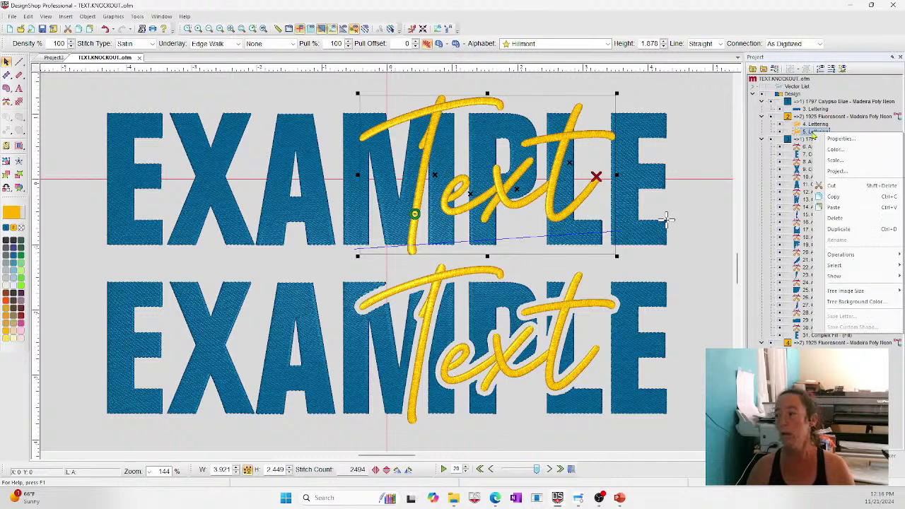
mouse_move(853, 256)
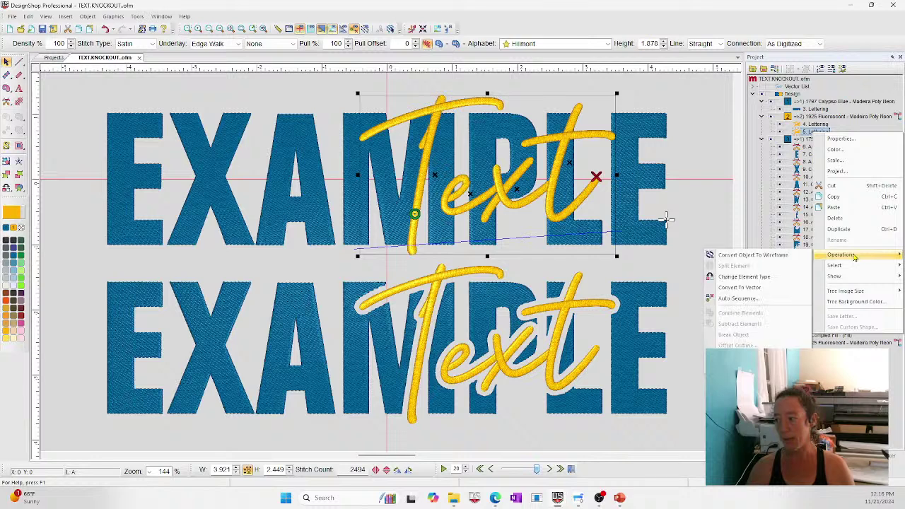
left_click(743, 288)
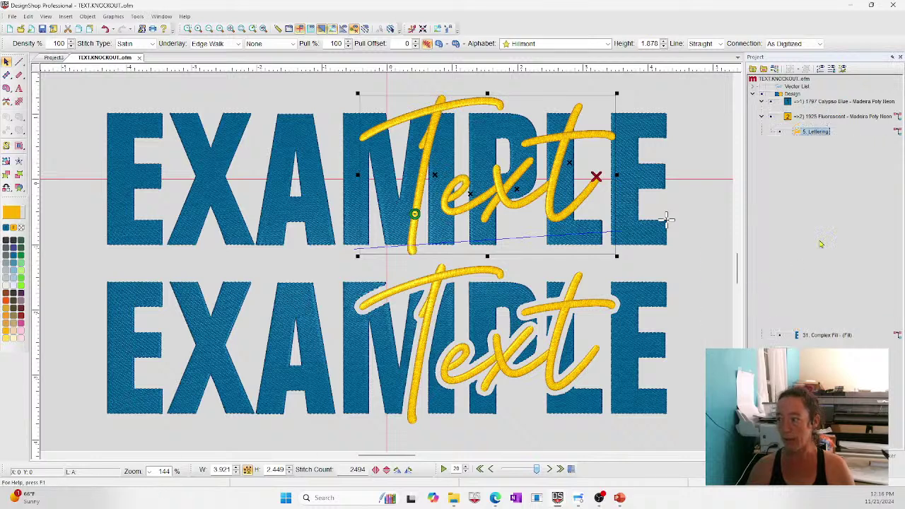
left_click(754, 87)
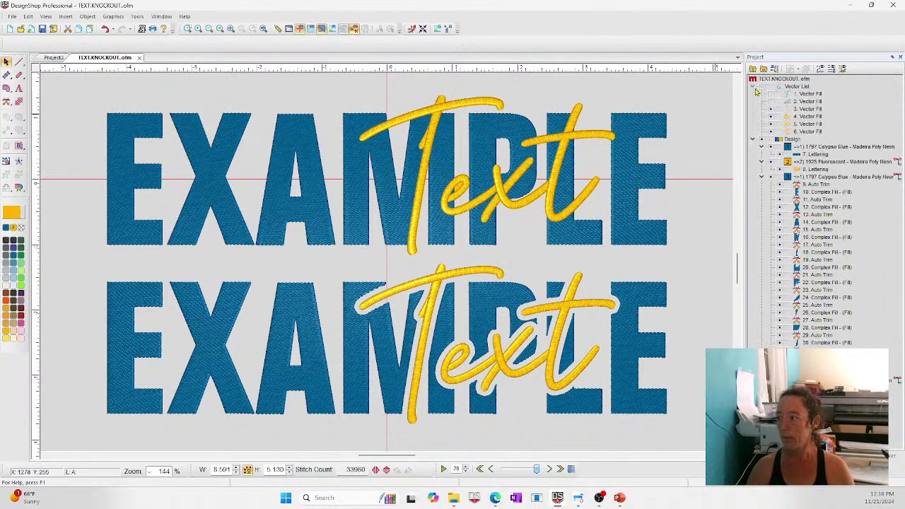
Step: Combine the vector letters e, x and t of the upper Text into a single vector element
left_click(804, 110)
left_click(805, 117)
left_click(805, 124)
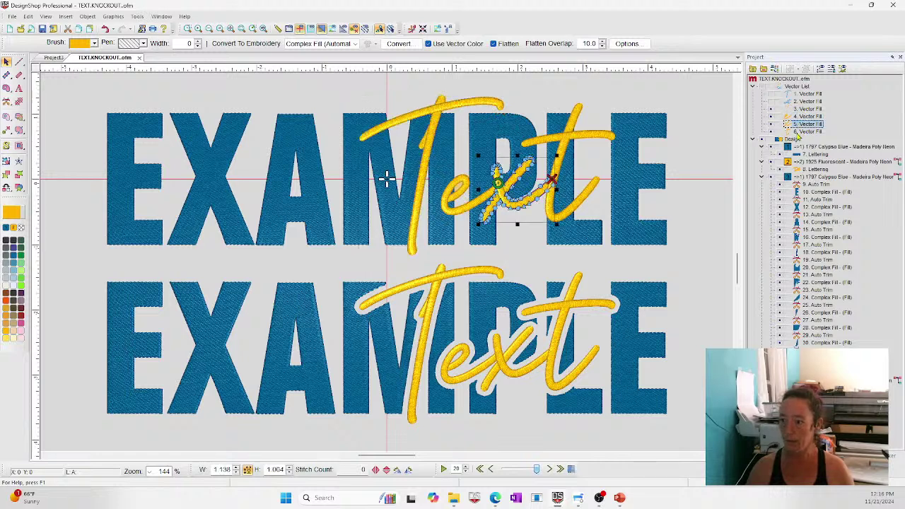
left_click(799, 133)
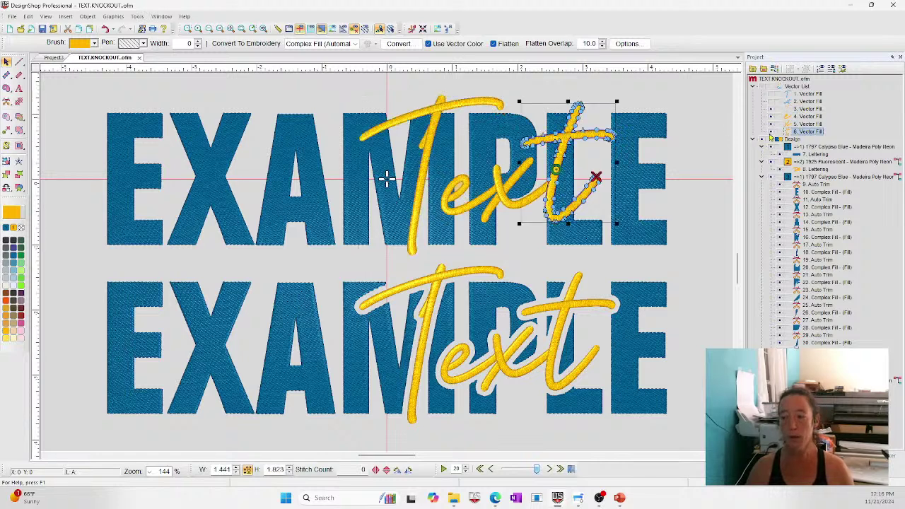
left_click(806, 117, "shift")
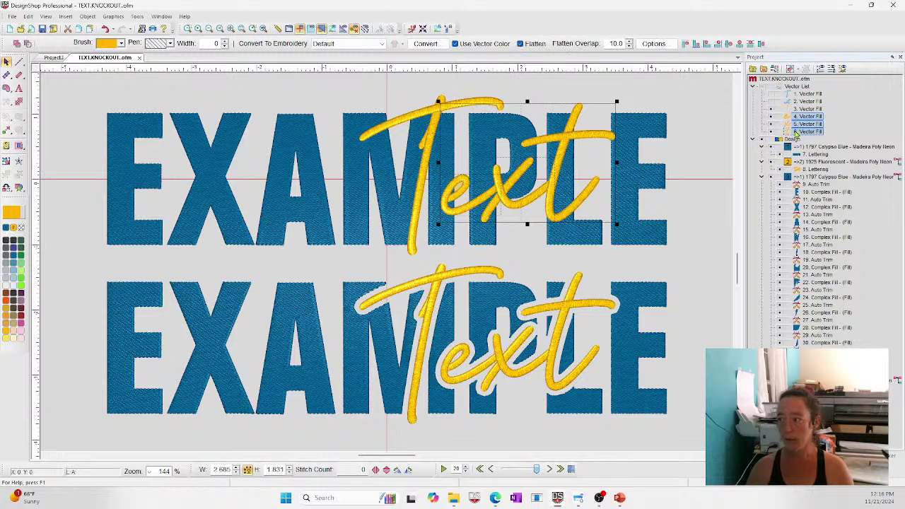
left_click(16, 45)
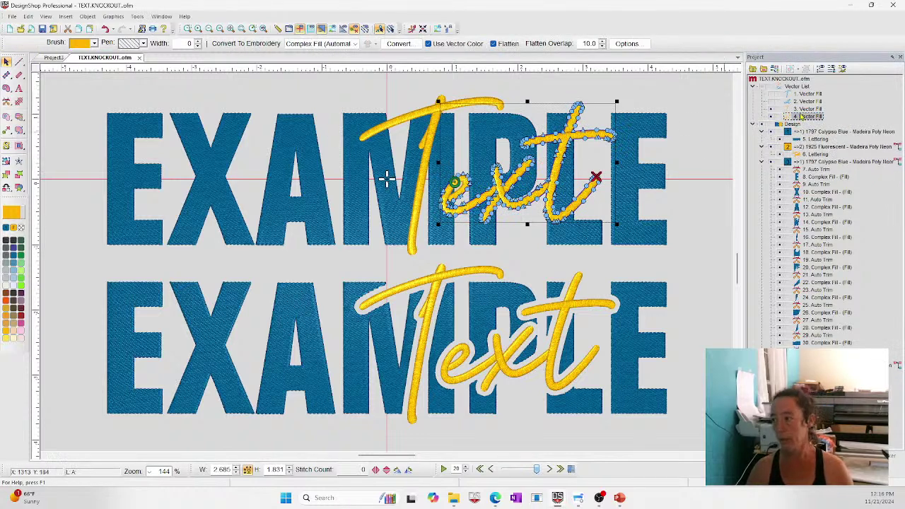
Step: Offset the outlines of the vector T and the combined "ext" by 20 pt
left_click(805, 109)
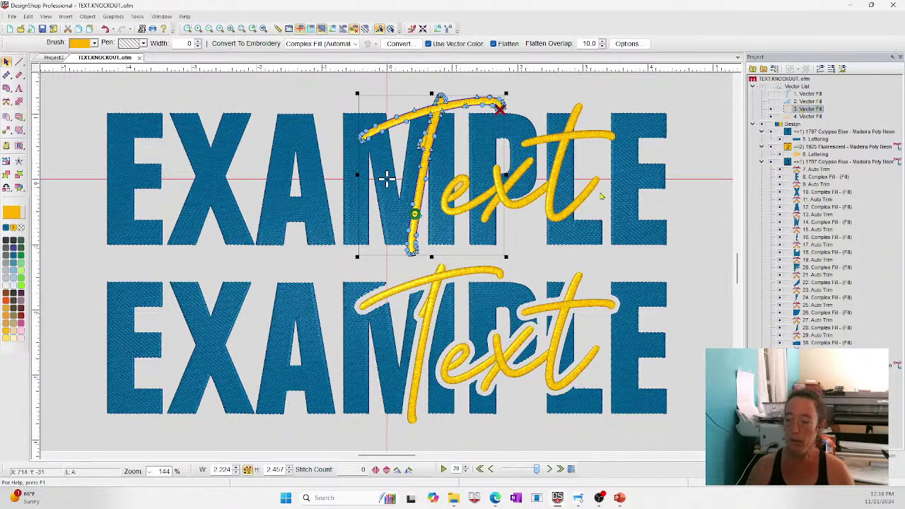
left_click(809, 117, "shift")
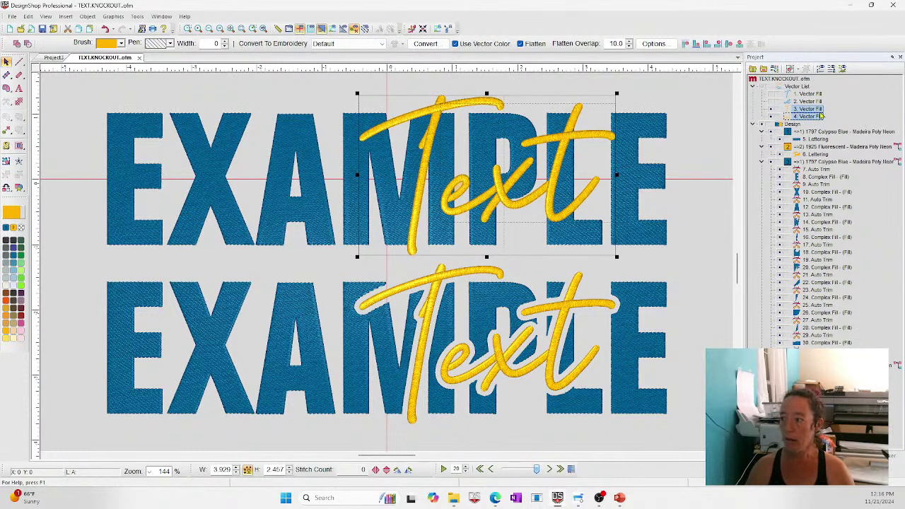
left_click(87, 16)
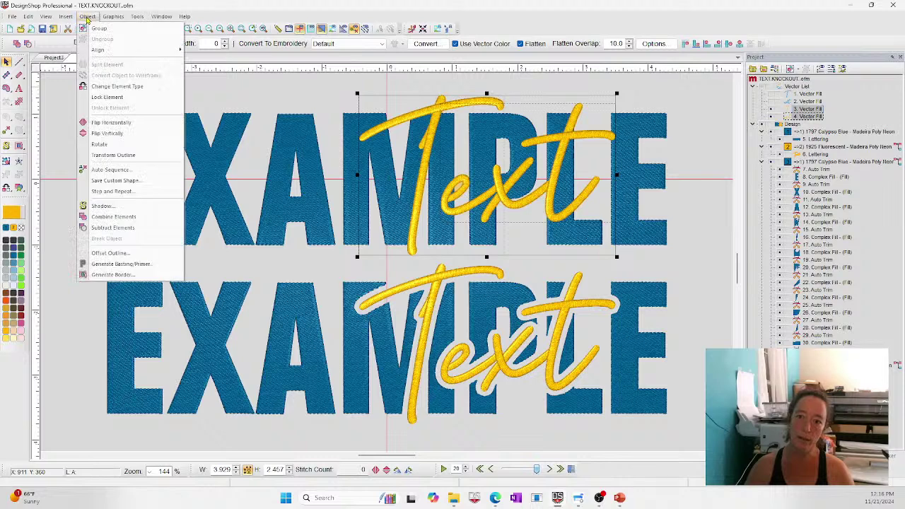
left_click(125, 255)
double_click(401, 220)
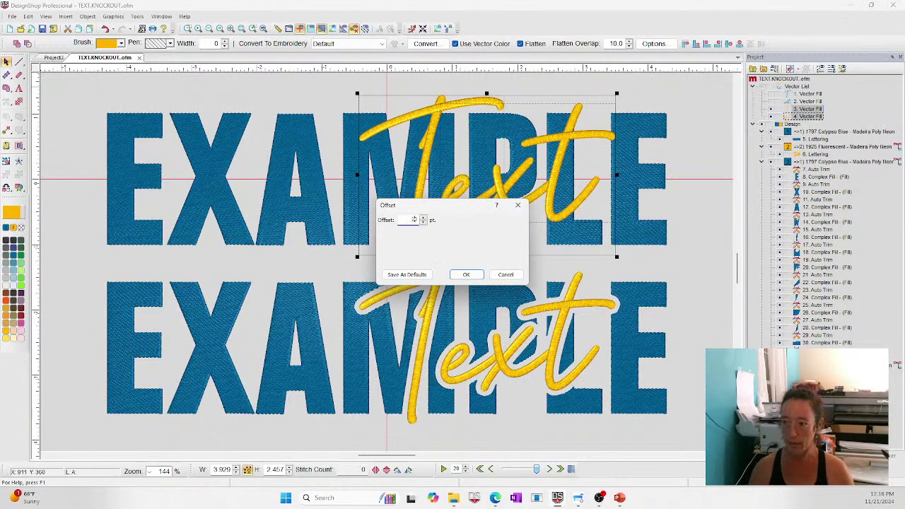
type("20")
left_click(466, 275)
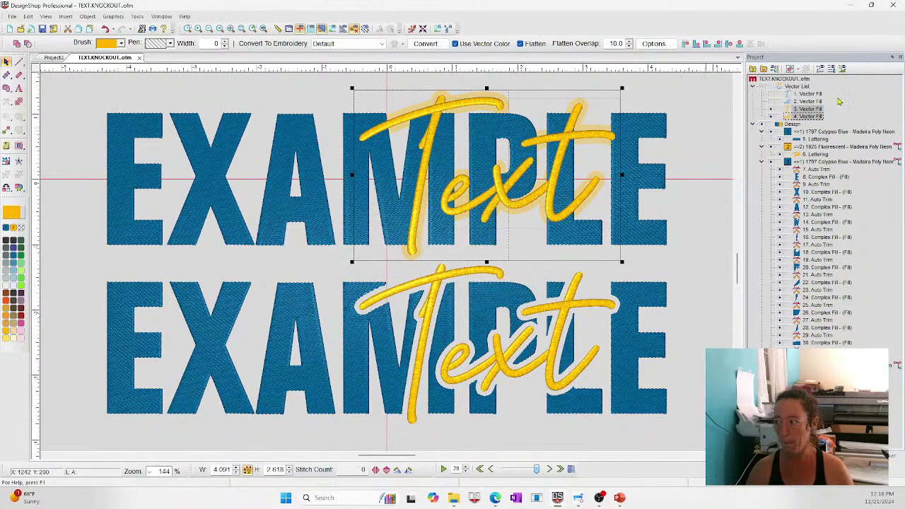
Step: Isolate the upper Text lettering with its offset vectors and inspect the T and "ext" outlines one at a time
left_click(769, 124)
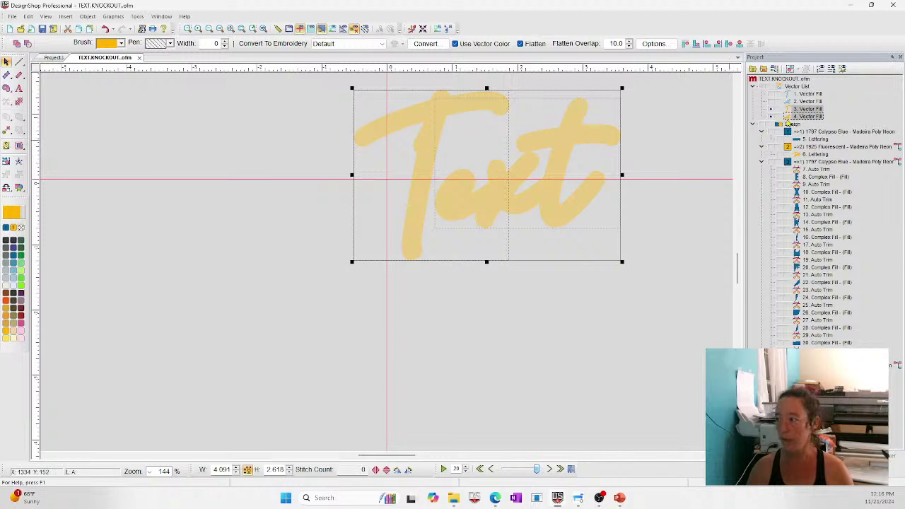
left_click(779, 155)
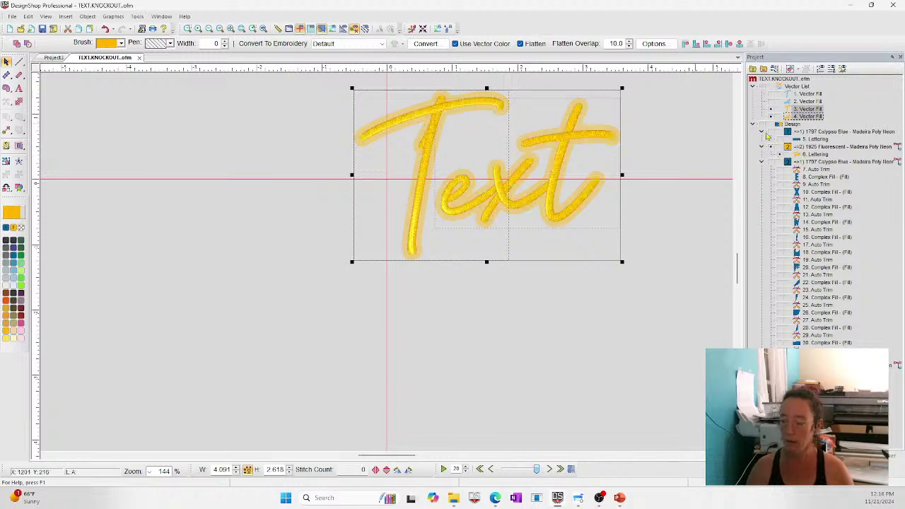
left_click(802, 109)
left_click(804, 117)
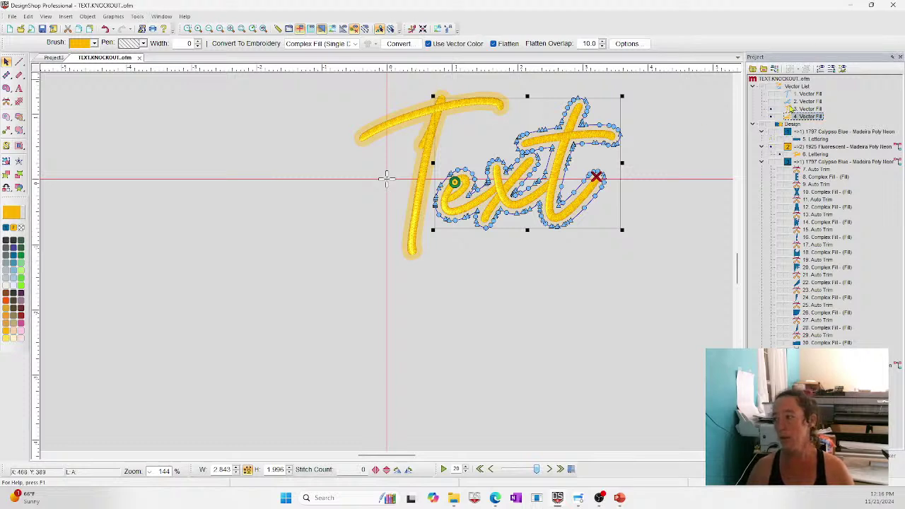
Step: Show the EXAMPLE lettering together with the two offset vector outlines and hide the Text lettering
left_click(795, 117)
left_click(795, 109)
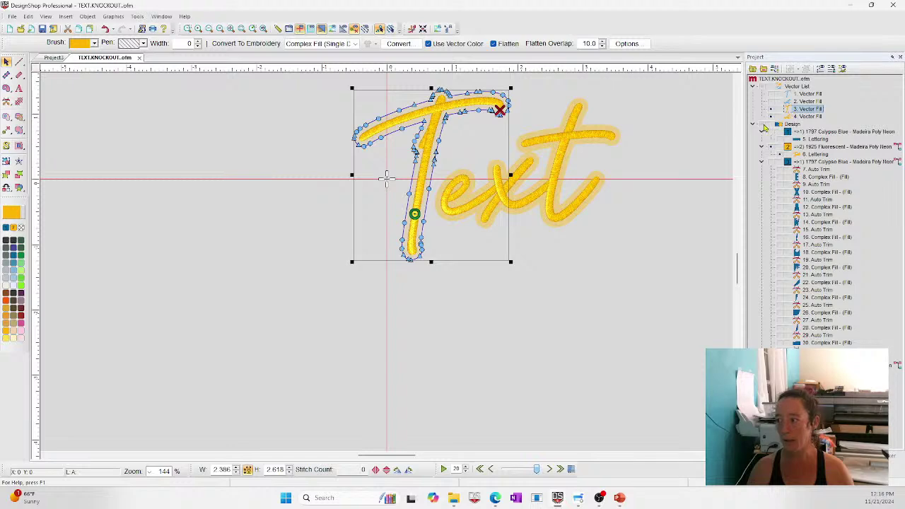
left_click(778, 140)
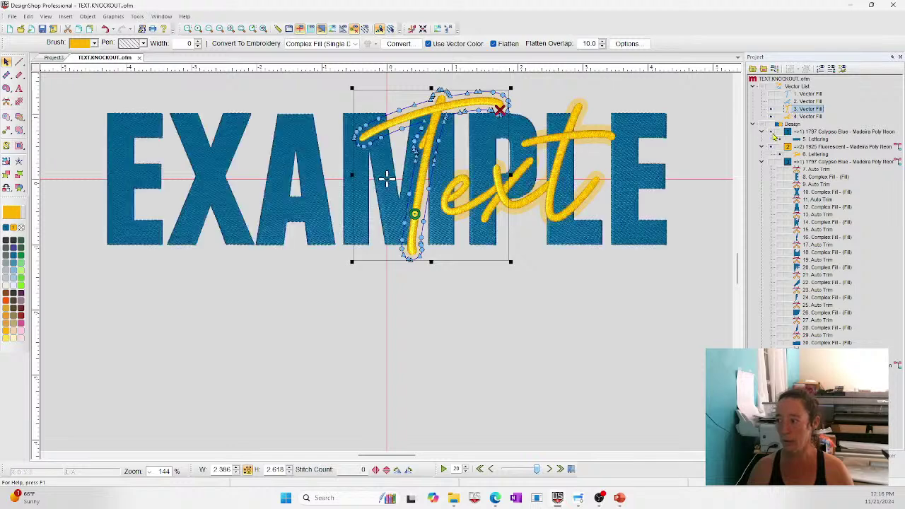
left_click(361, 357)
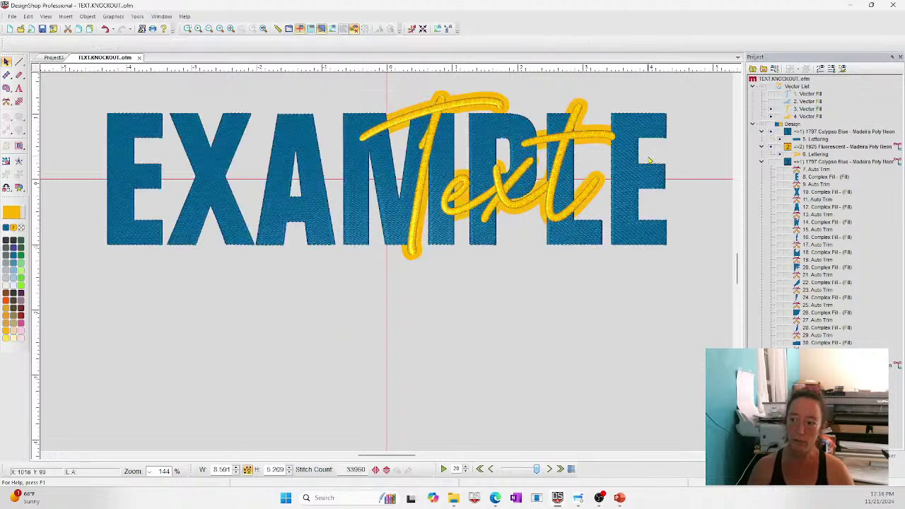
left_click(772, 153)
Step: Convert the EXAMPLE lettering into separate complex fill elements, one per letter, and select the M
left_click(373, 172)
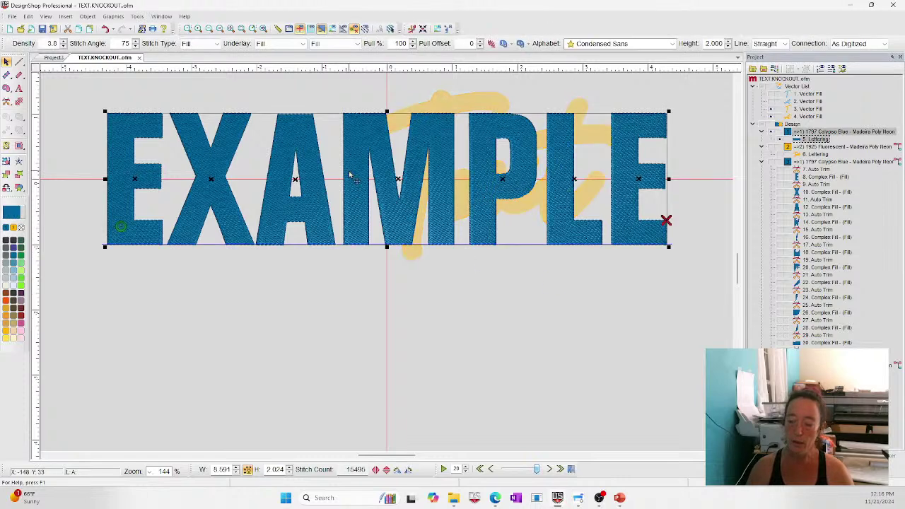
right_click(352, 173)
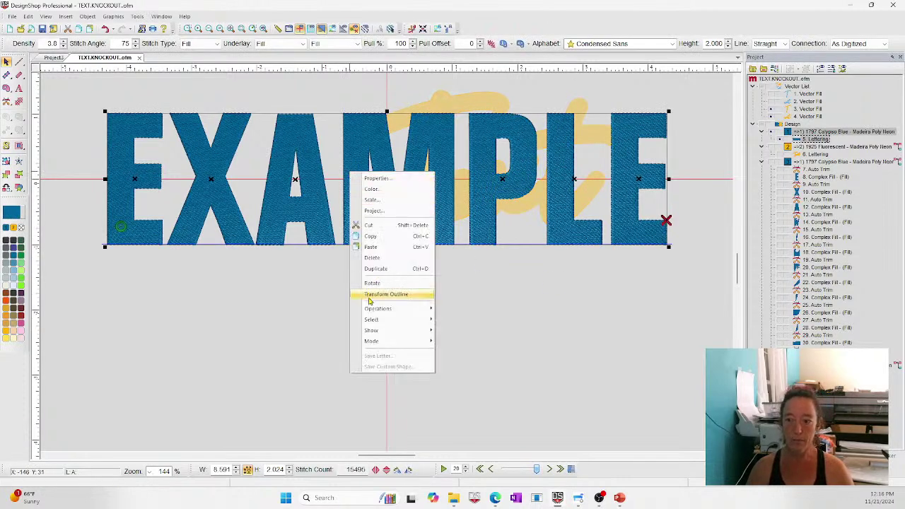
mouse_move(398, 313)
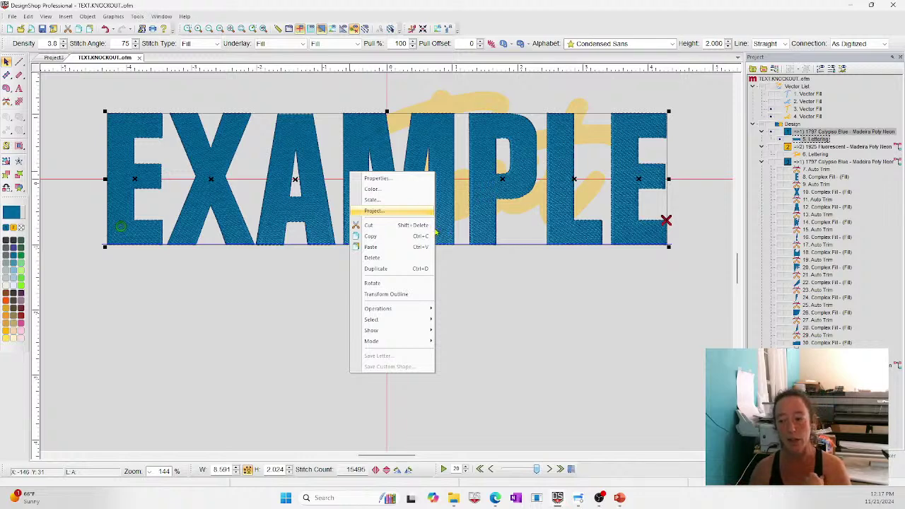
left_click(507, 308)
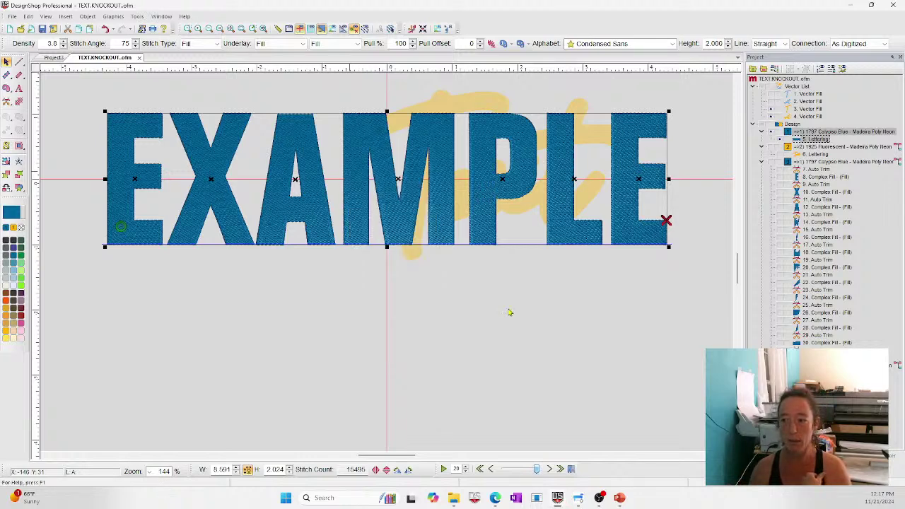
left_click(433, 135)
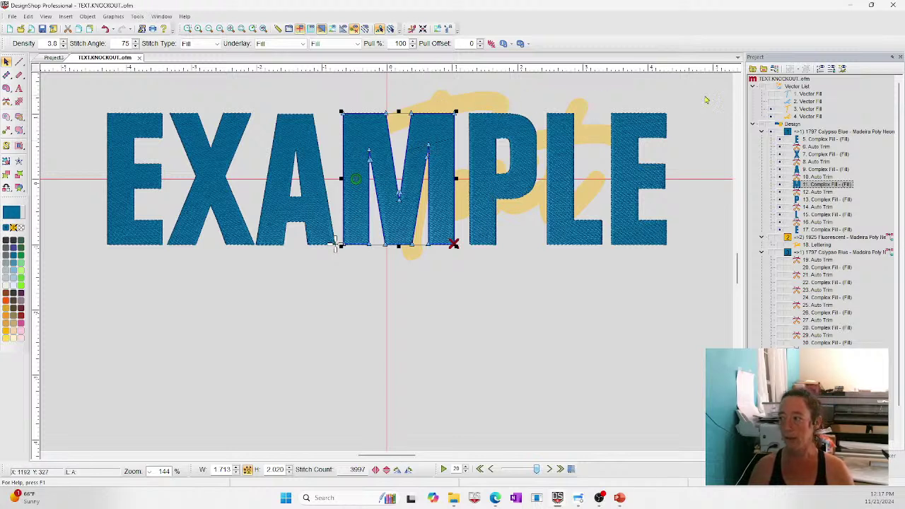
left_click(800, 111, "shift")
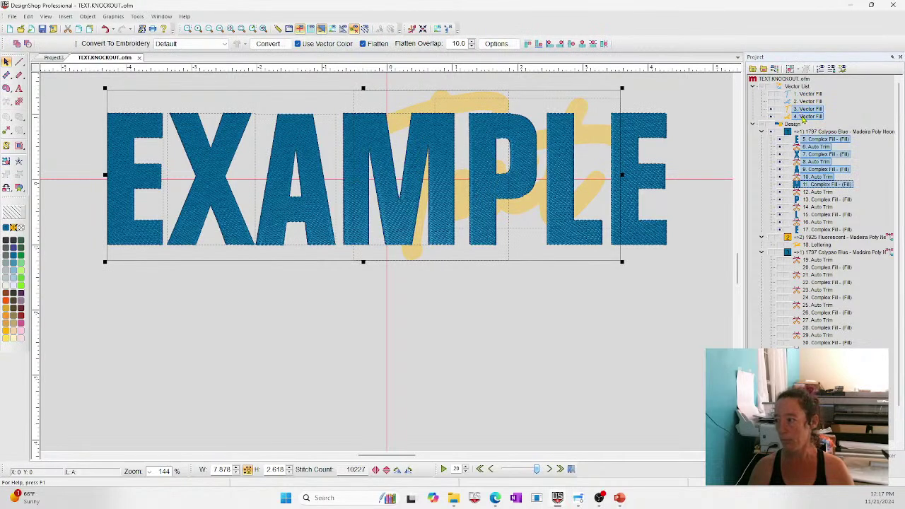
left_click(424, 133)
left_click(61, 111)
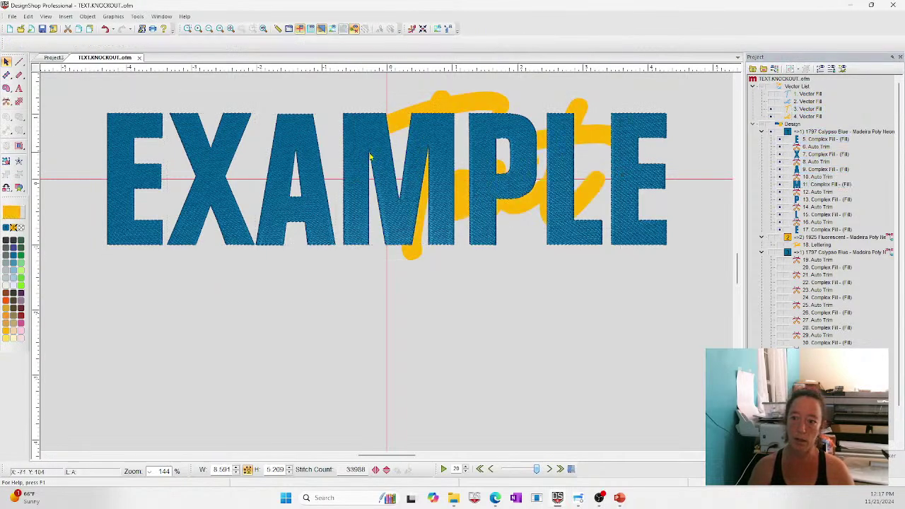
Step: Subtract the offset T vector outline from the letter M of EXAMPLE
left_click(372, 157)
left_click(463, 106, "shift")
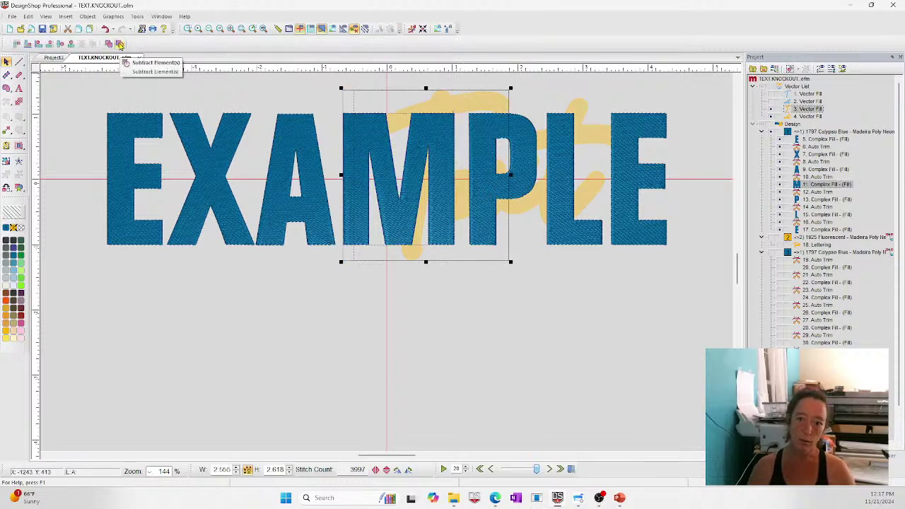
left_click(120, 43)
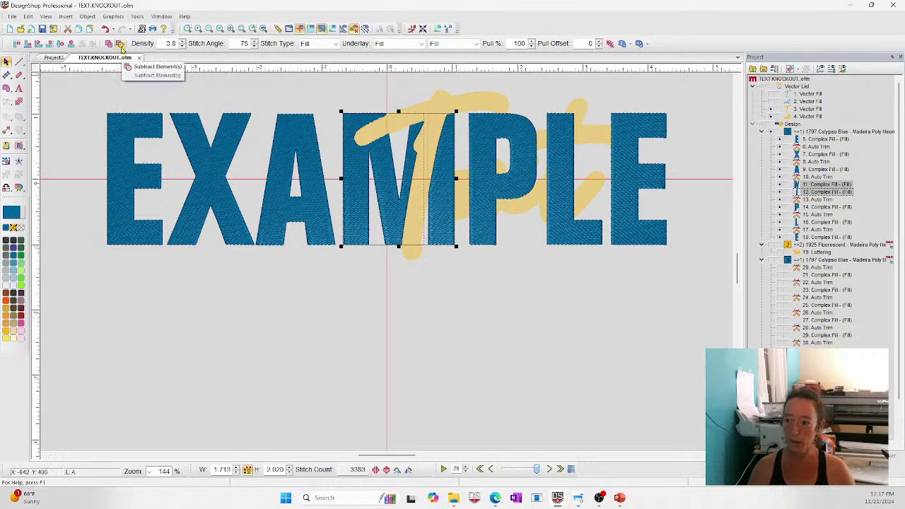
left_click(507, 309)
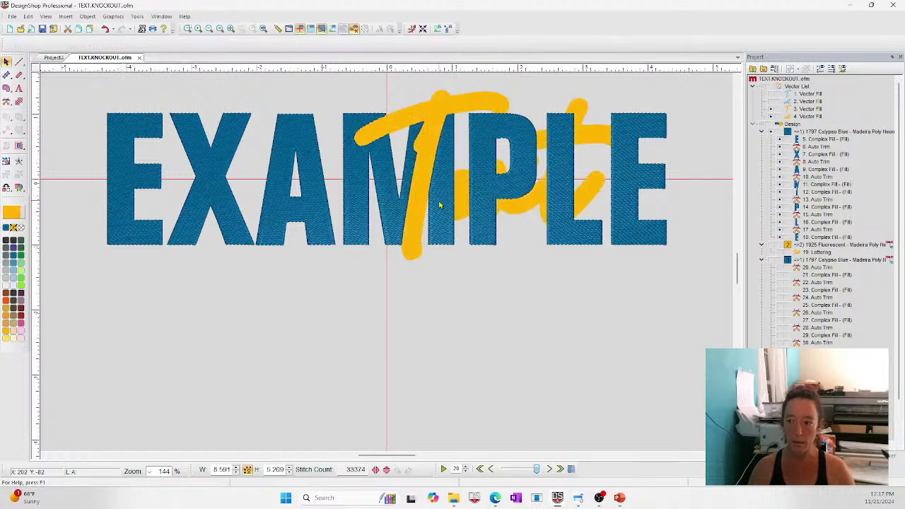
Step: Subtract the offset "ext" vector outline from the split-off right leg of the M with an overlap of 0 pt
left_click(437, 204)
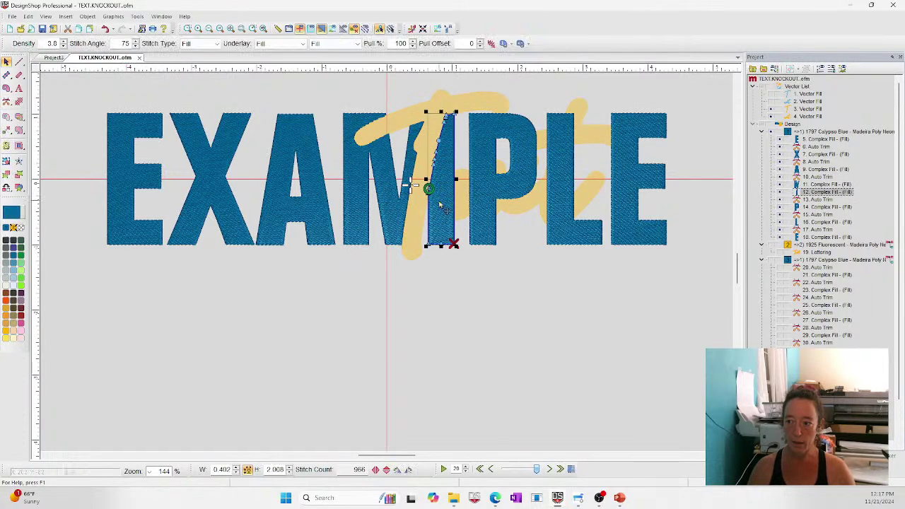
left_click(808, 118)
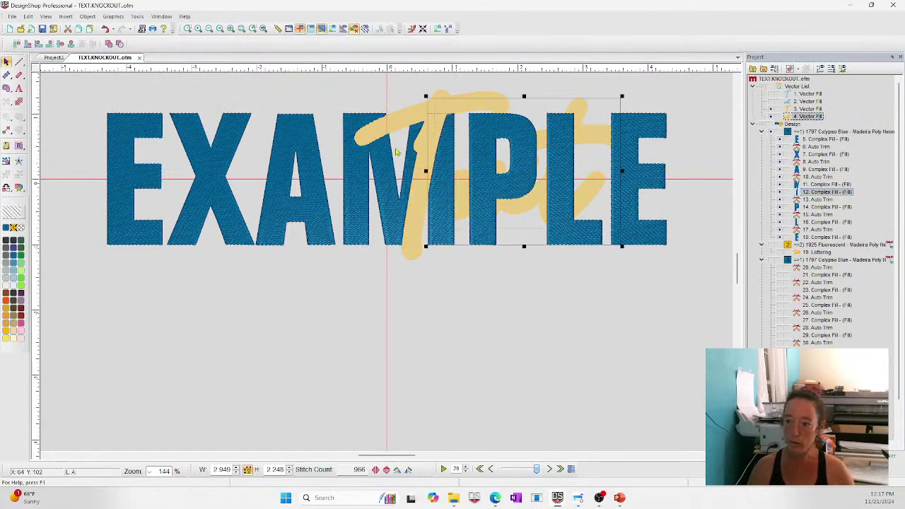
left_click(120, 44)
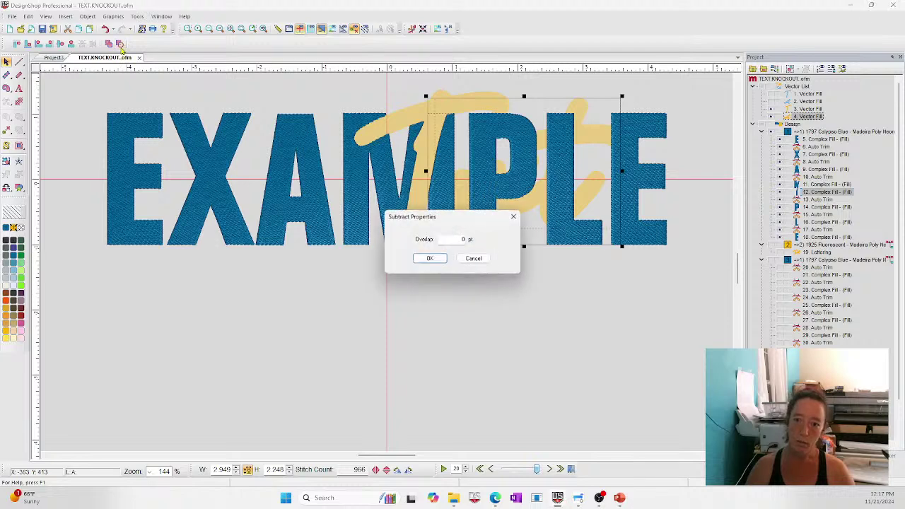
left_click(431, 259)
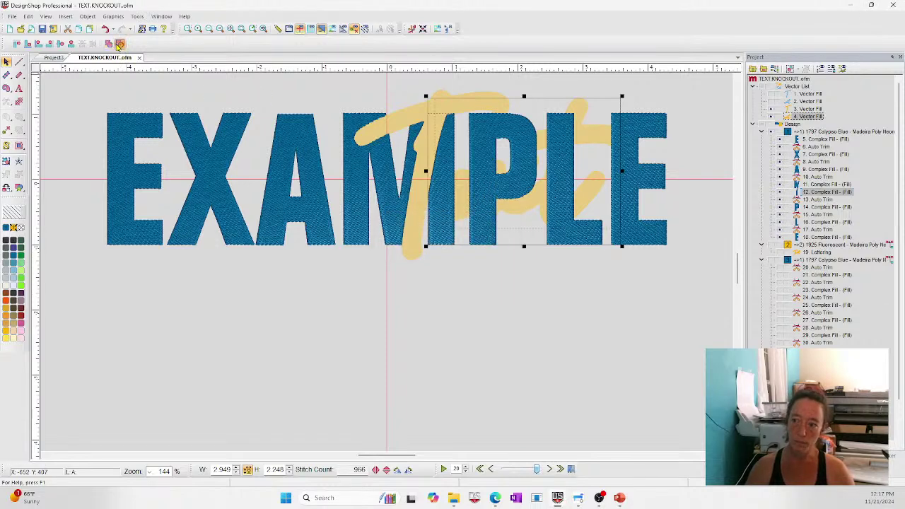
Step: Subtract the offset "ext" vector outline from the letters P and L of EXAMPLE
left_click(483, 201)
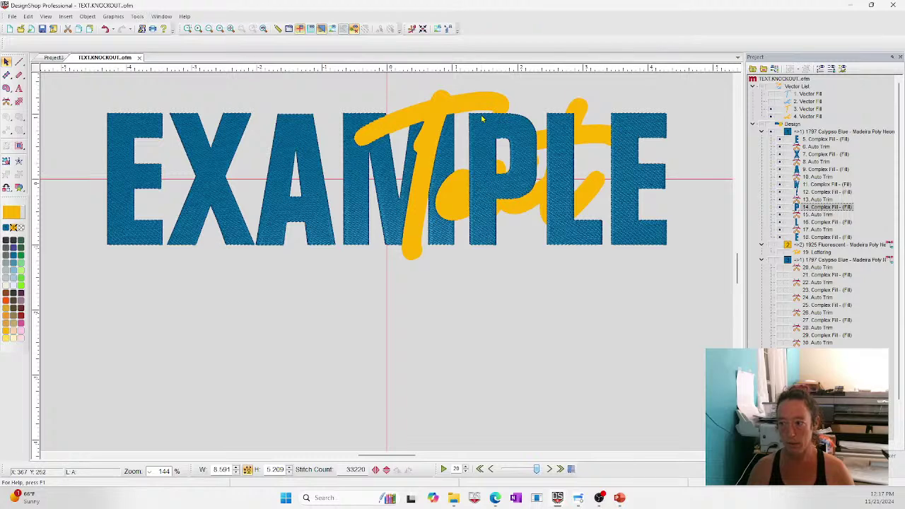
left_click(456, 207)
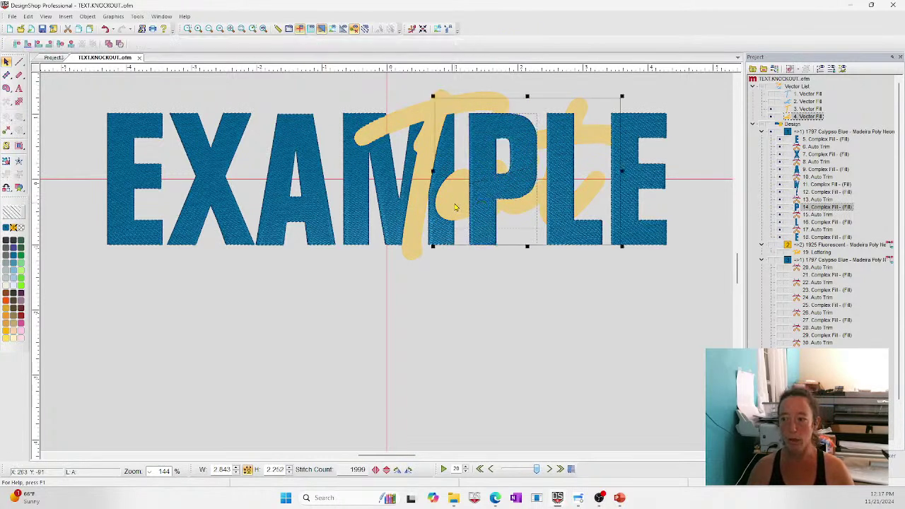
left_click(119, 44)
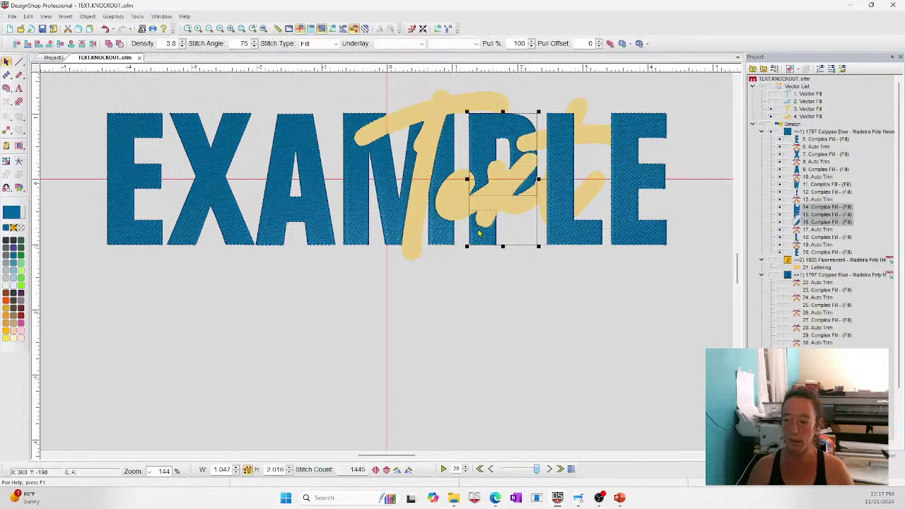
left_click(543, 319)
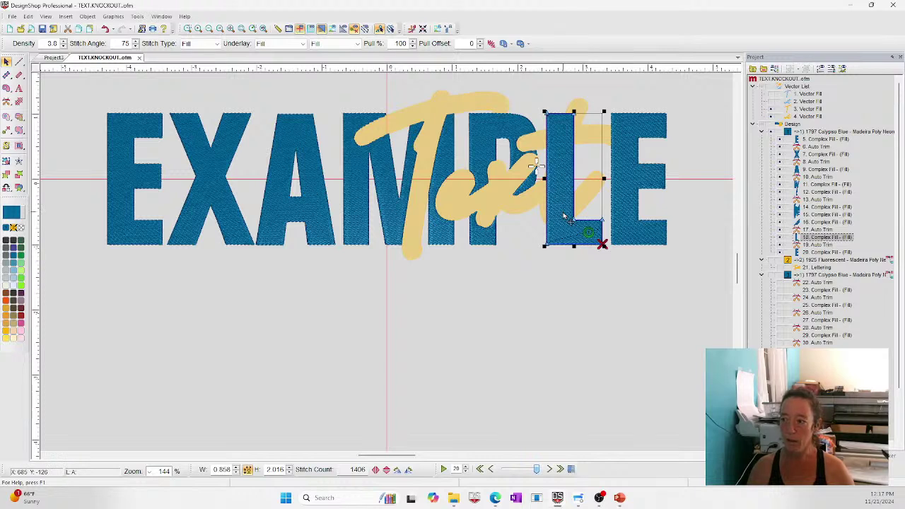
left_click(581, 108)
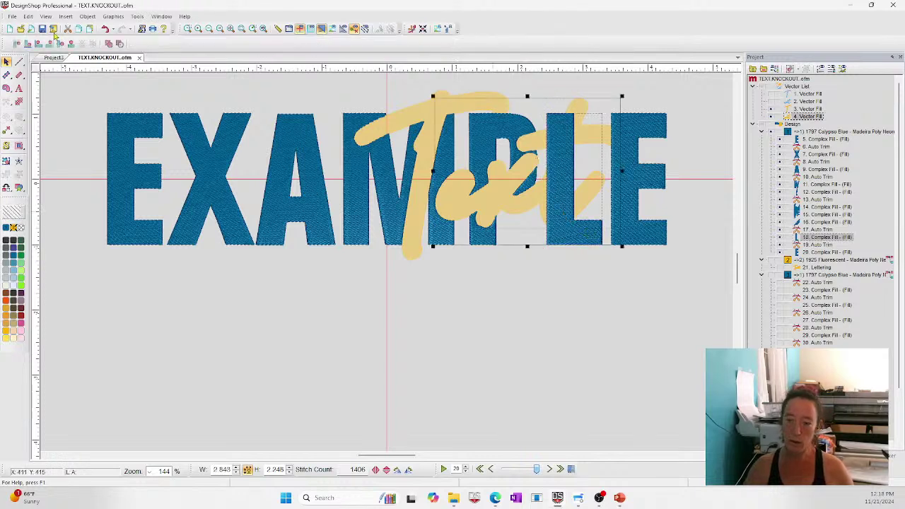
left_click(120, 43)
Step: Subtract the offset "ext" outline from the final E, and replace the visible offset vectors with the Text lettering
left_click(629, 166)
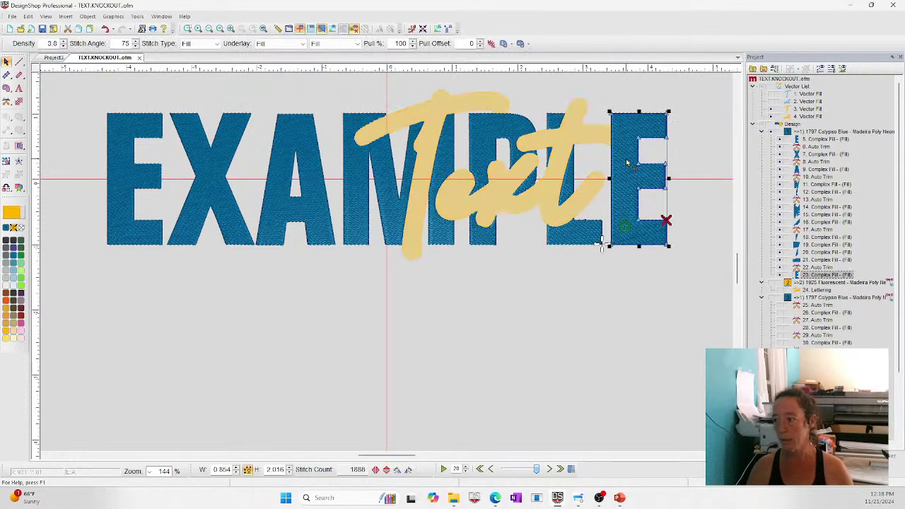
left_click(576, 115, "ctrl")
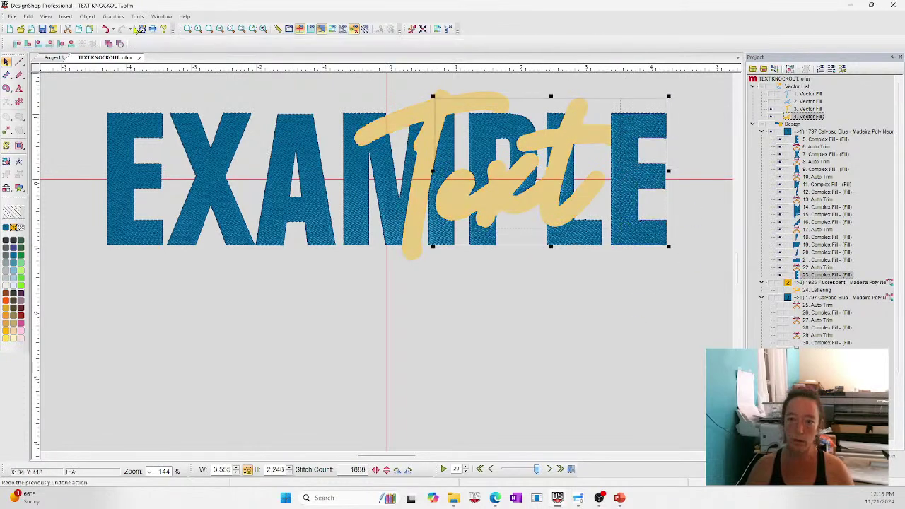
left_click(120, 44)
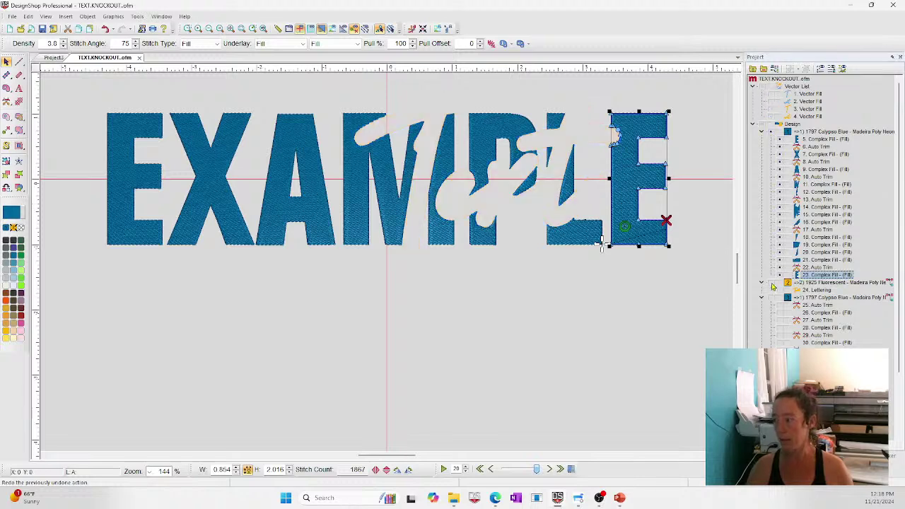
left_click(339, 418)
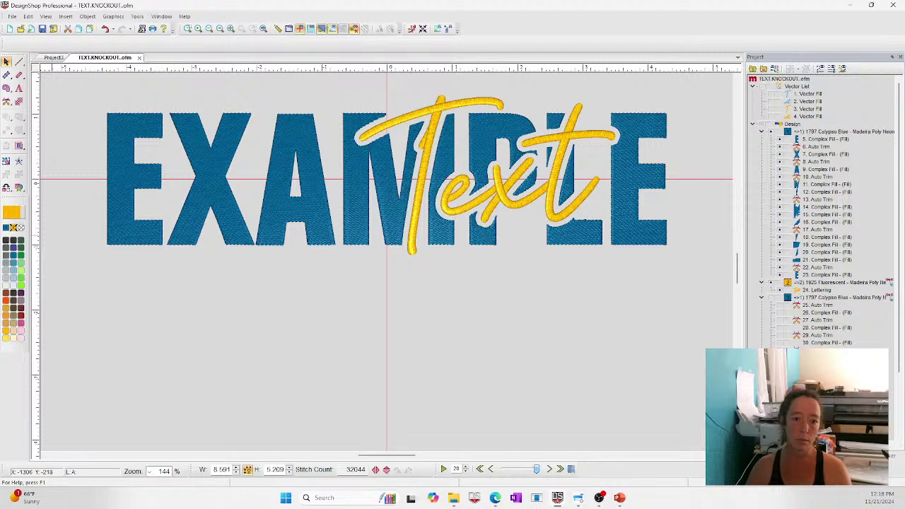
Step: Switch to File Explorer and search the DesignShop Talk folder for "welcome"
left_click(455, 503)
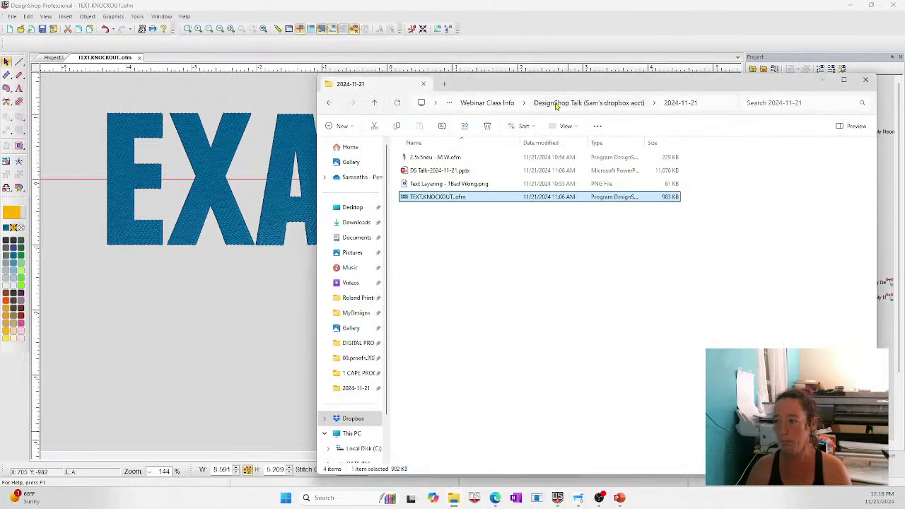
left_click(555, 105)
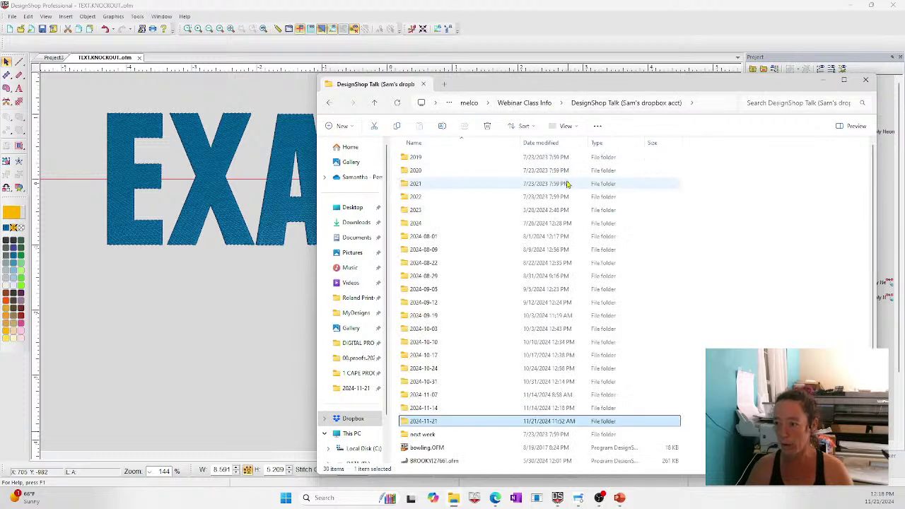
left_click(773, 103)
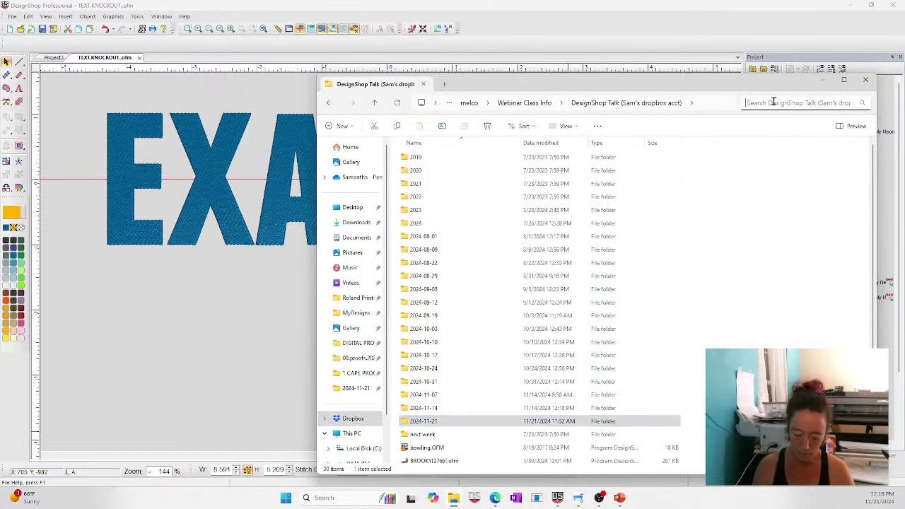
type("welcome")
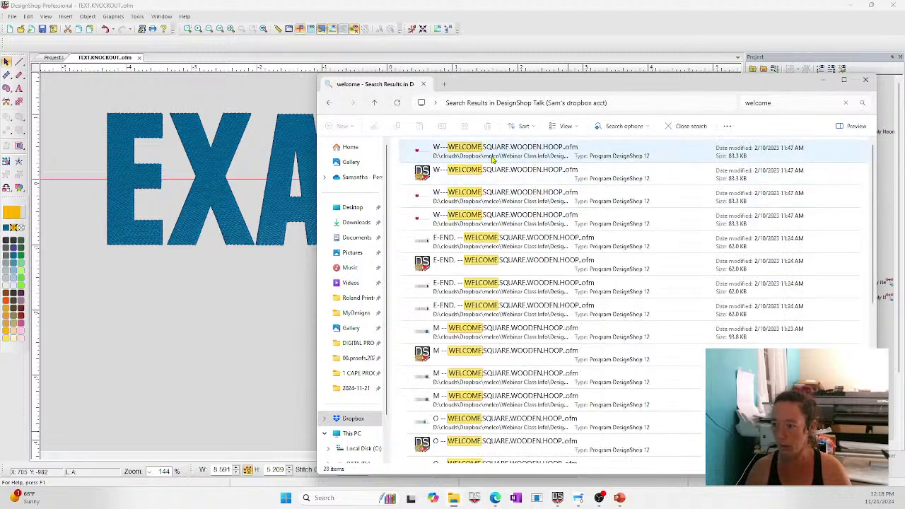
Step: Open the file location of the first W---WELCOME.SQUARE.WOODEN.HOOP search result
left_click(494, 156)
right_click(493, 157)
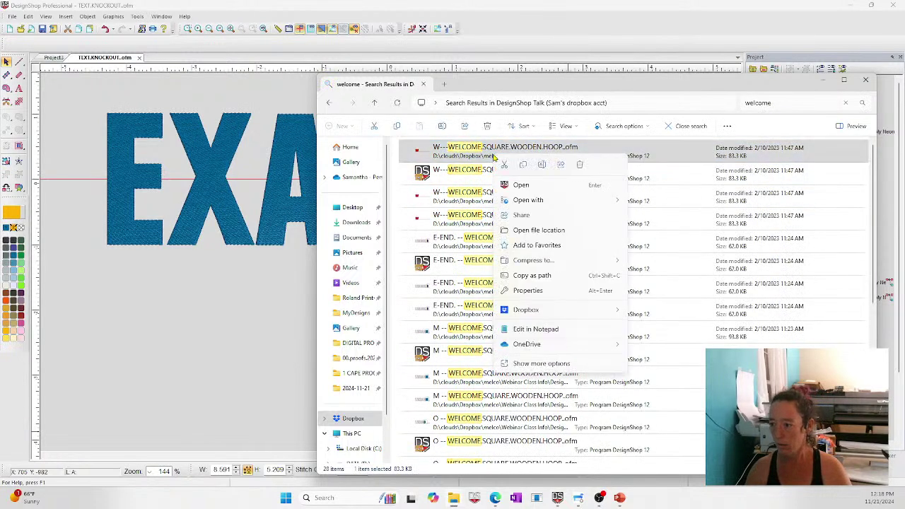
mouse_move(549, 347)
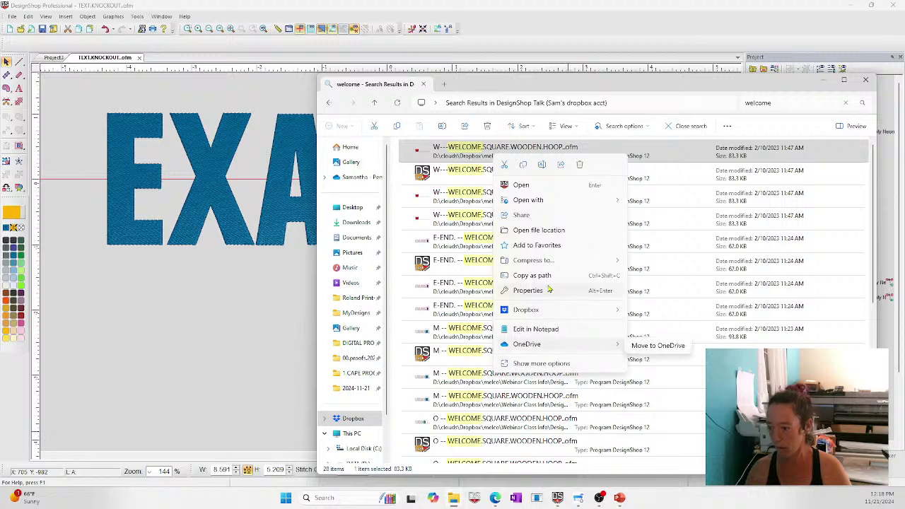
left_click(544, 363)
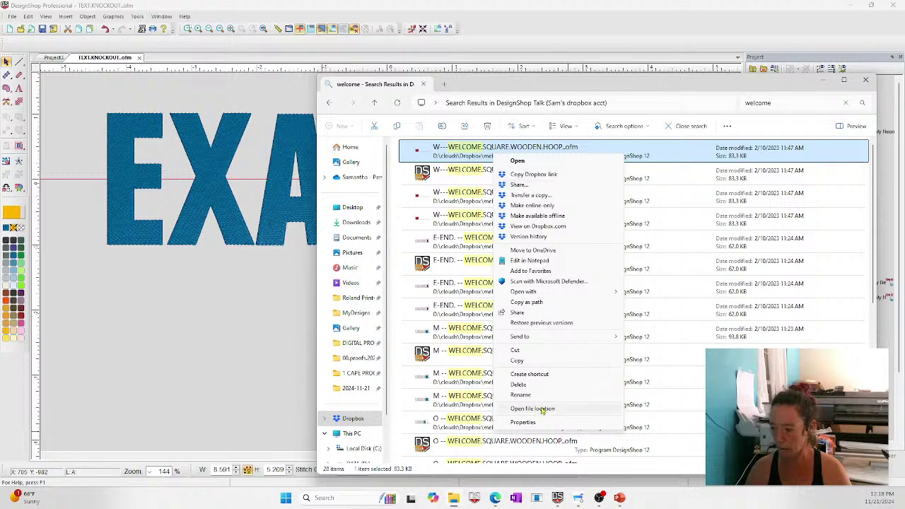
left_click(598, 408)
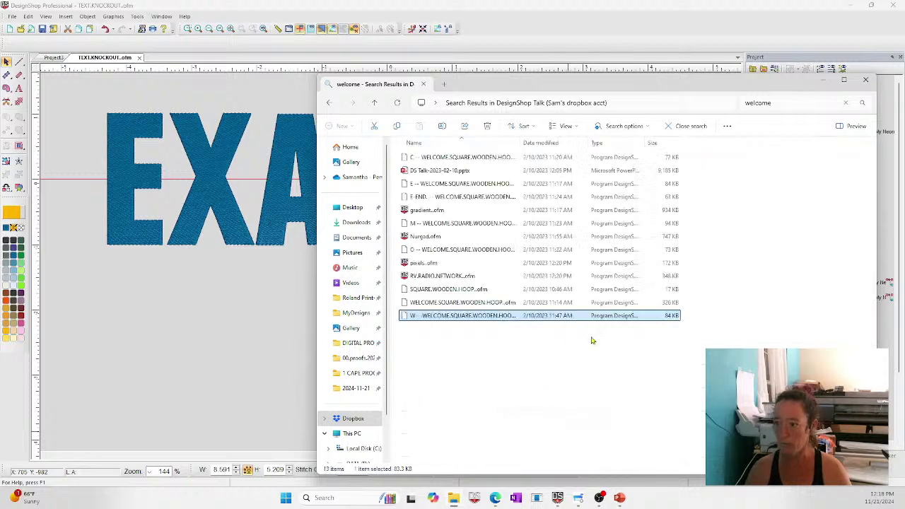
left_click(622, 397)
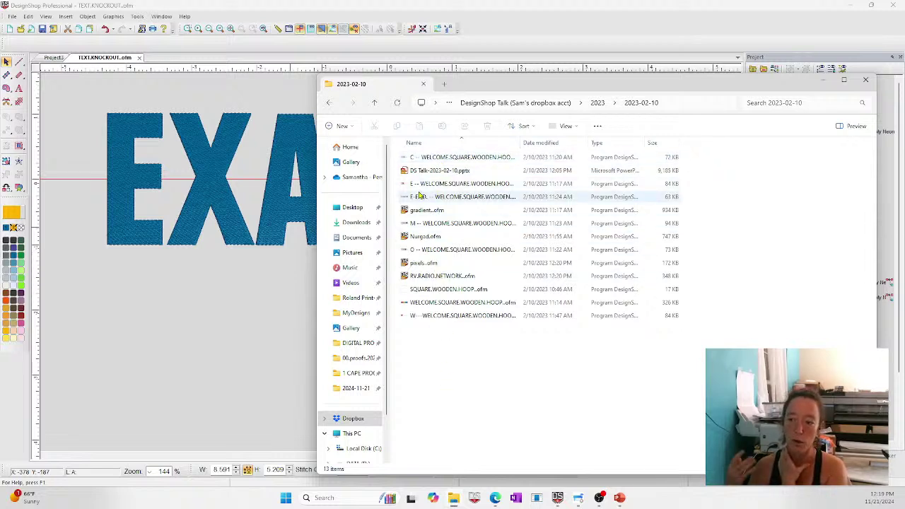
Step: Open WELCOME.SQUARE.WOODEN.HOOP.ofm in DesignShop and select the red W vector fill
double_click(458, 303)
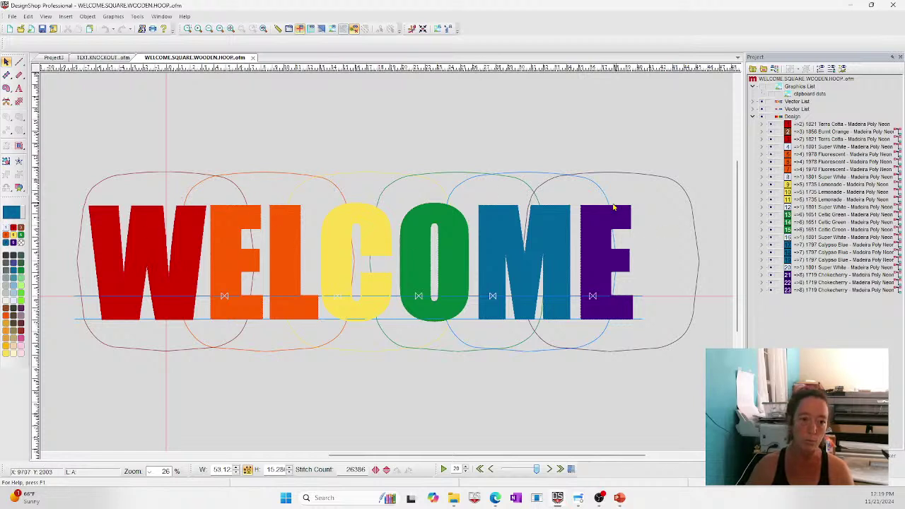
left_click(113, 243)
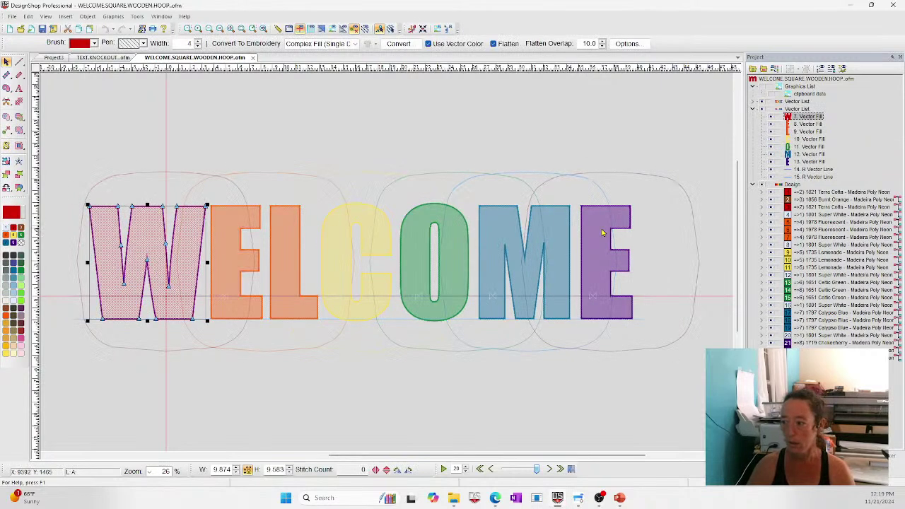
Step: Examine the WELCOME design's elements by selecting the final E, the whole design and the white walk-stitch mark on the first E
left_click(609, 263)
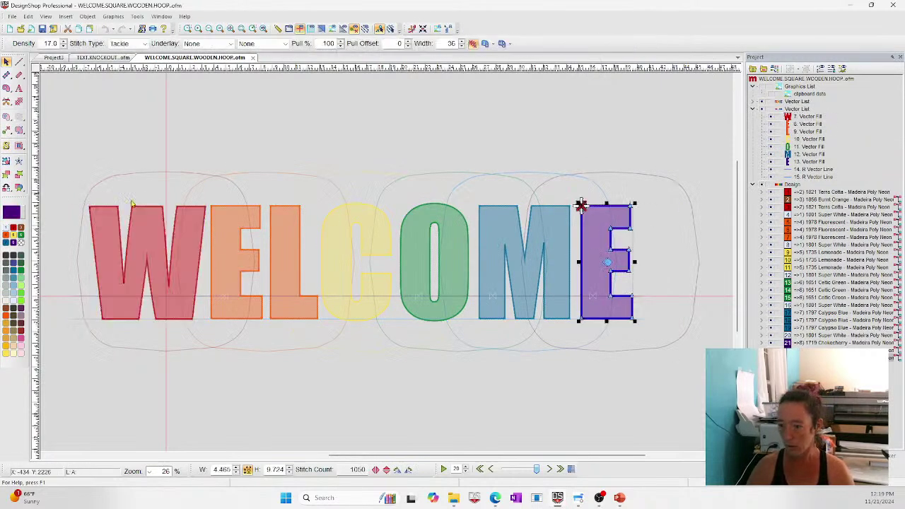
key("ctrl+a")
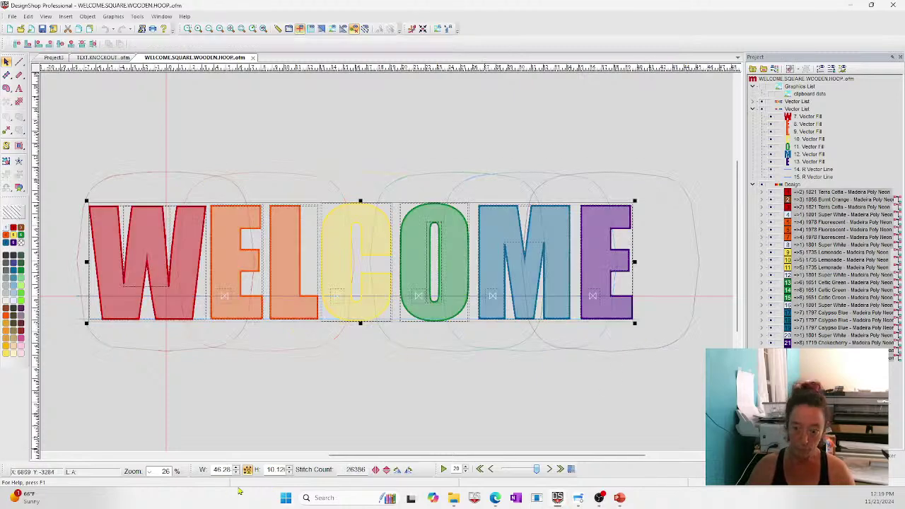
left_click(298, 104)
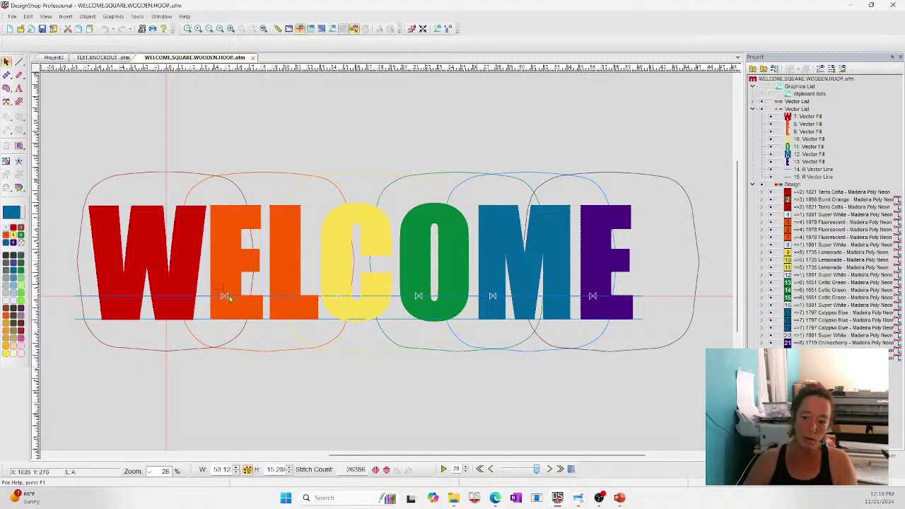
left_click(225, 296)
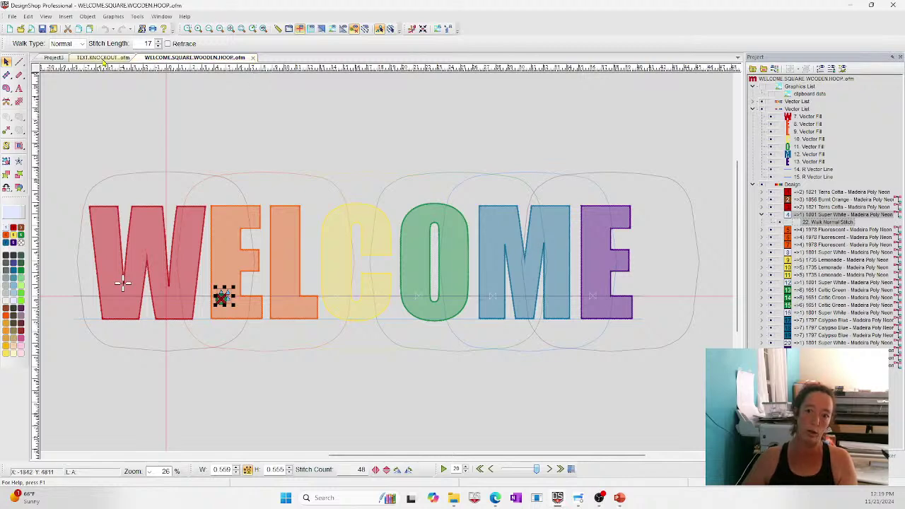
Step: In TEXT.KNOCKOUT.ofm, draw a small crossed walk-stitch mark below the EXAMPLE lettering, about 0.37 wide and 0.43 high
left_click(102, 58)
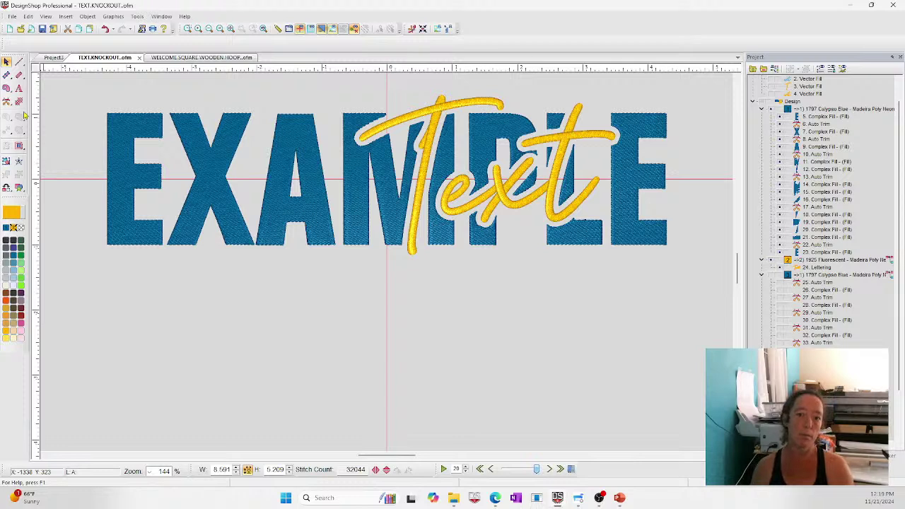
left_click(20, 61)
left_click(233, 307)
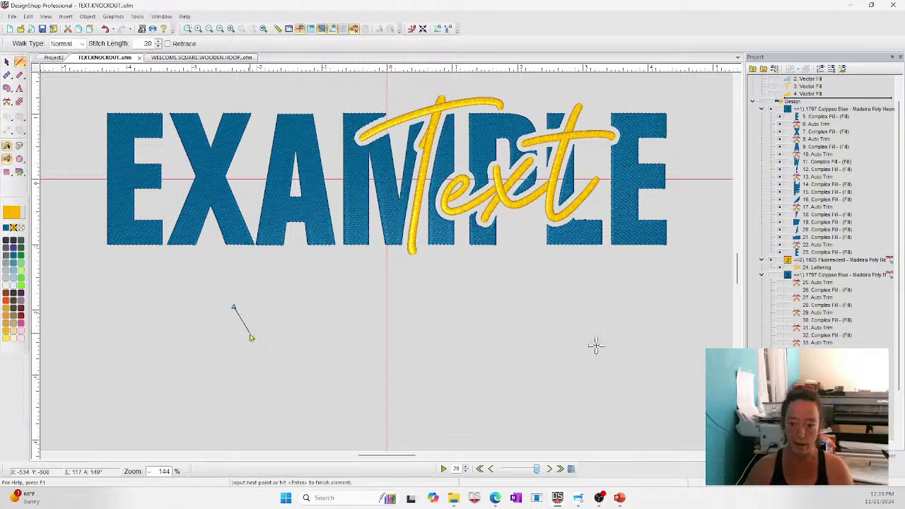
left_click(250, 337)
left_click(254, 306)
left_click(228, 326)
key("Return")
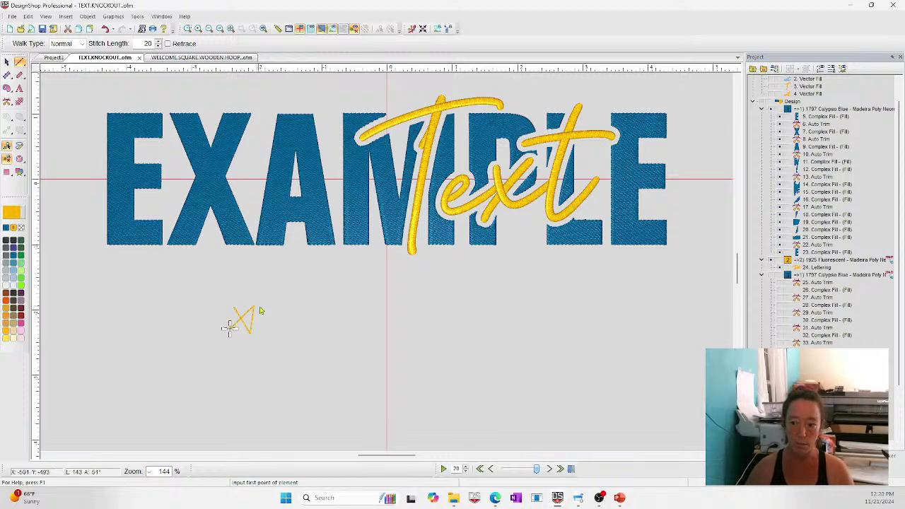
Step: Set the crossed walk-stitch mark's stitch length to 40
key("Escape")
type("40")
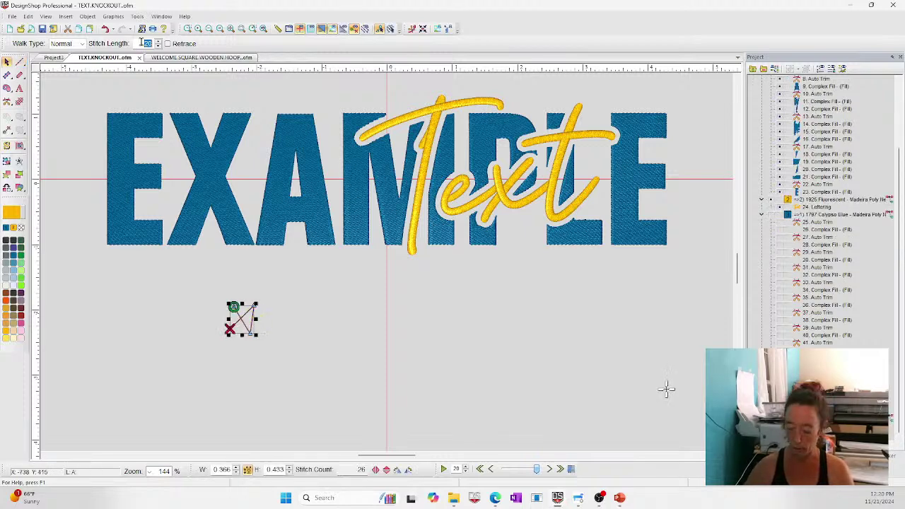
key("Return")
left_click(412, 335)
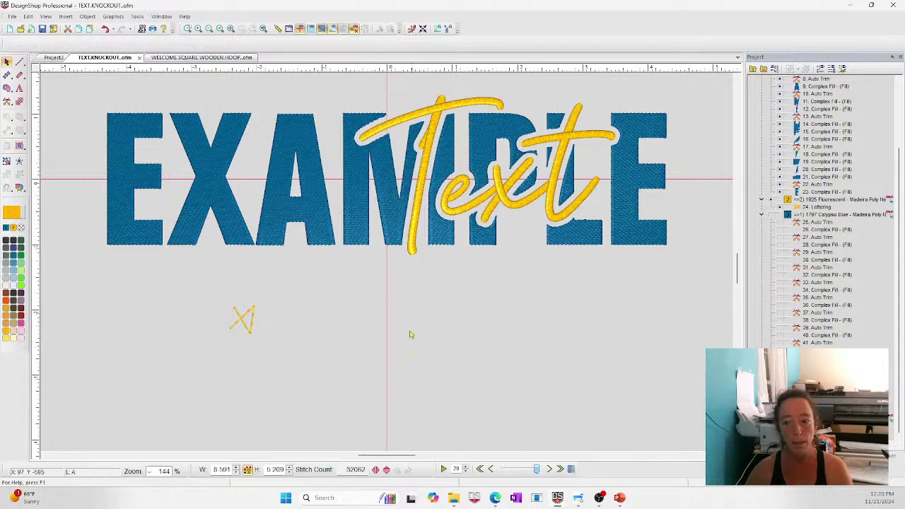
left_click_drag(196, 294, 313, 367)
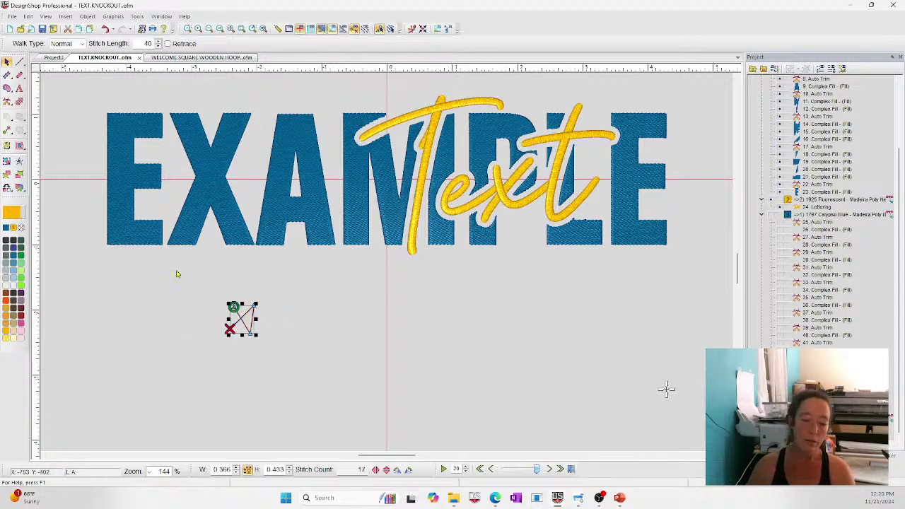
Step: Add the lettering "x" above the walk-stitch mark and set its alphabet to Bean Block
left_click(24, 90)
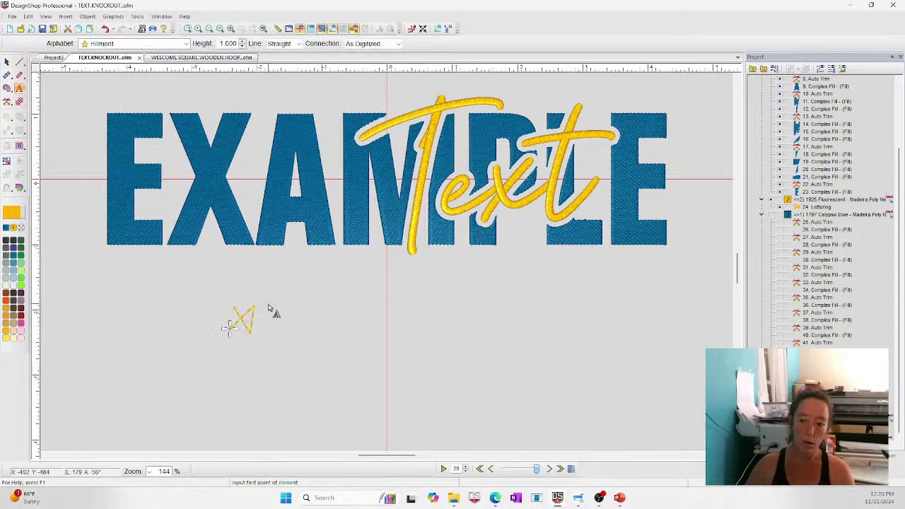
type("x")
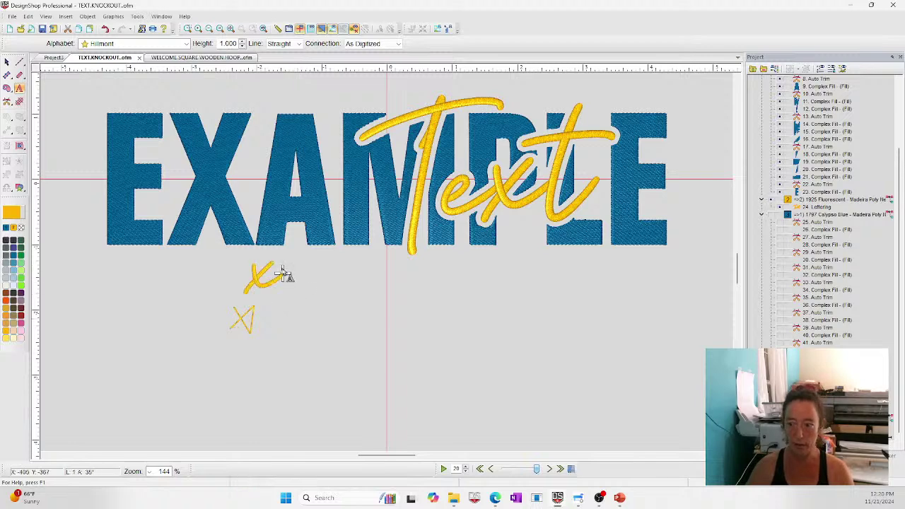
key("Return")
left_click(532, 44)
type("be")
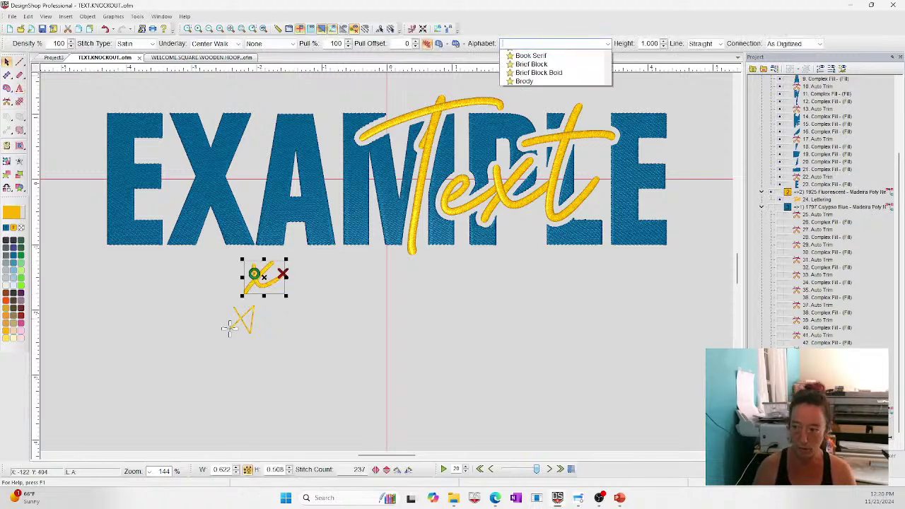
left_click(531, 54)
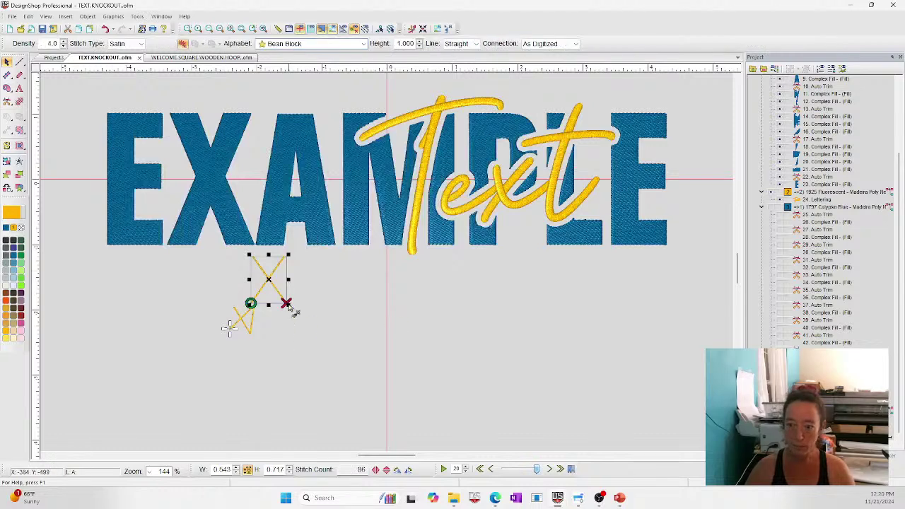
Step: Shrink the x lettering to a height of about 0.566, move it beside the walk-stitch mark and place a copy farther along
left_click_drag(289, 253, 349, 319)
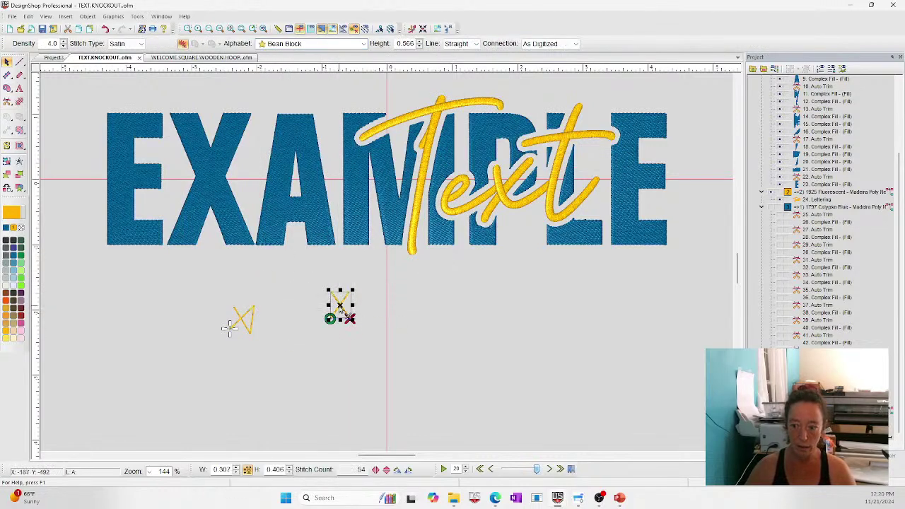
left_click(304, 318)
left_click(342, 305)
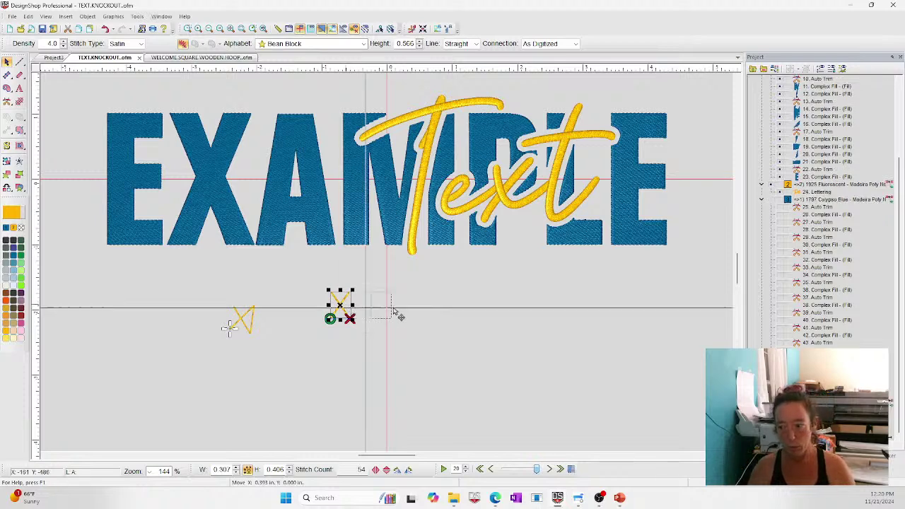
left_click(470, 320)
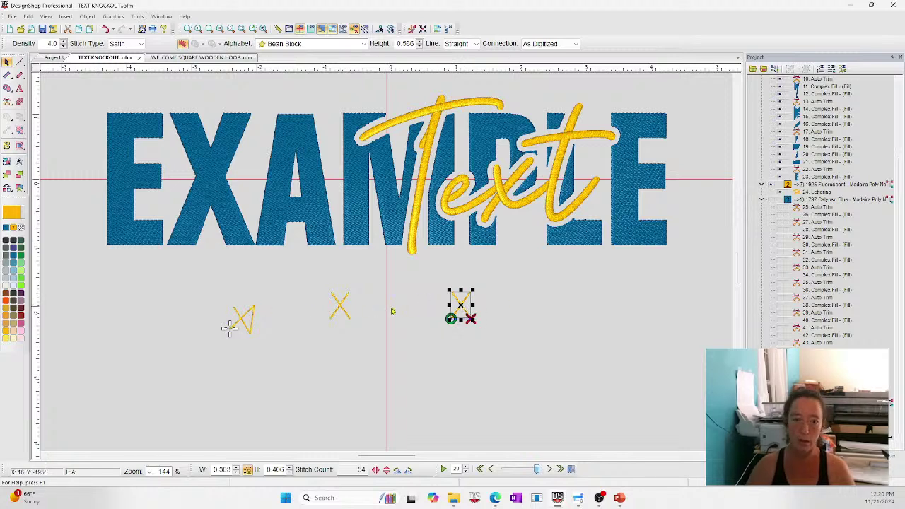
Step: Delete all the sample x marks below the EXAMPLE lettering
left_click_drag(97, 276, 590, 401)
key("Delete")
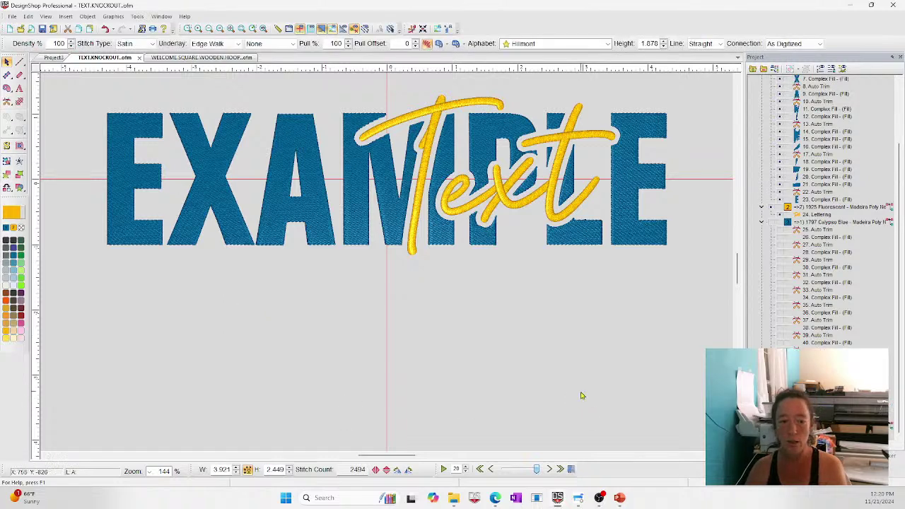
left_click(455, 498)
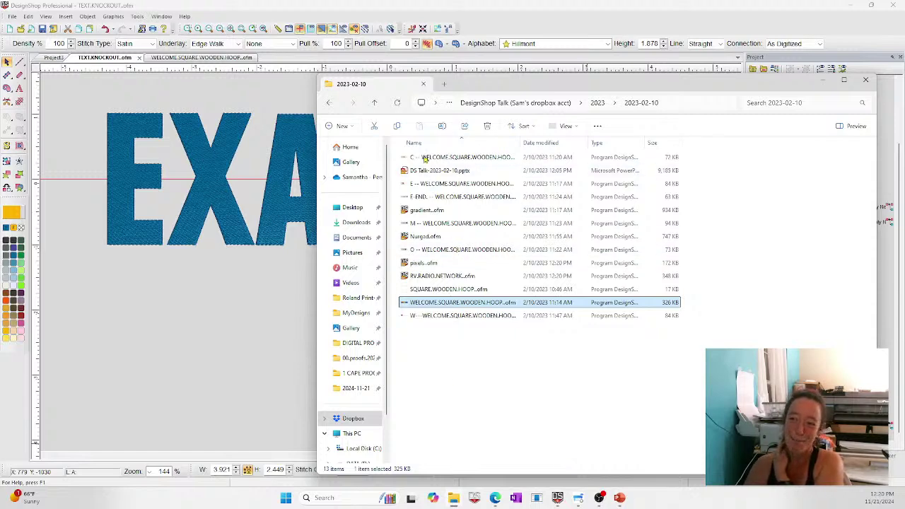
left_click(120, 75)
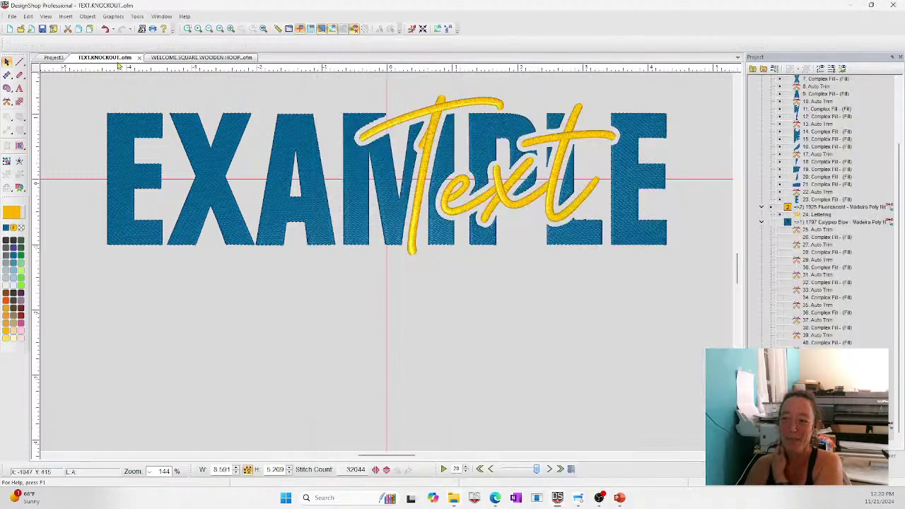
left_click_drag(95, 87, 701, 304)
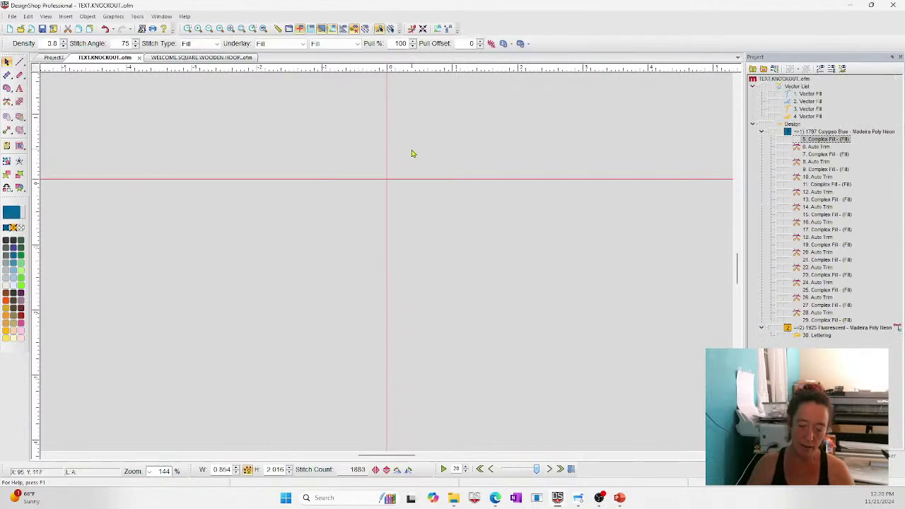
key("ctrl+z")
left_click(228, 323)
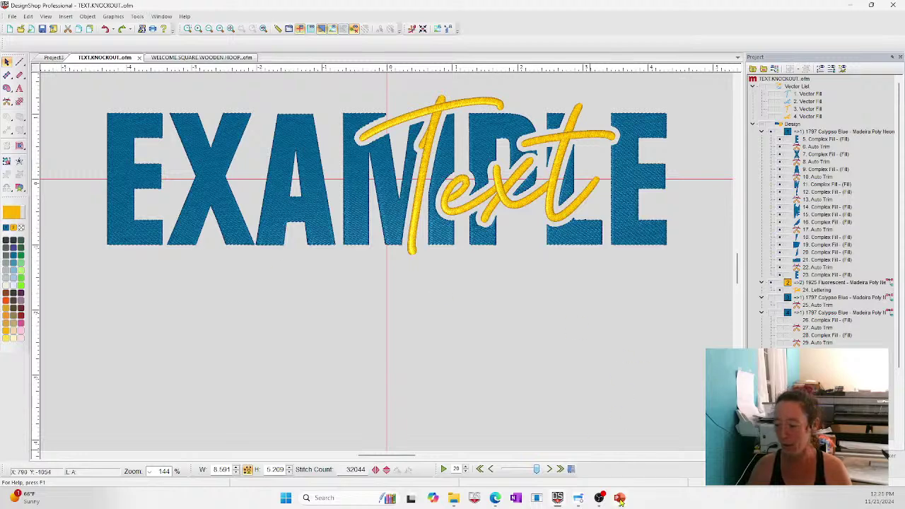
Step: Switch to the PowerPoint slide show to read the Questions slide about knocked-out text and Column 1
mouse_move(619, 499)
left_click(628, 445)
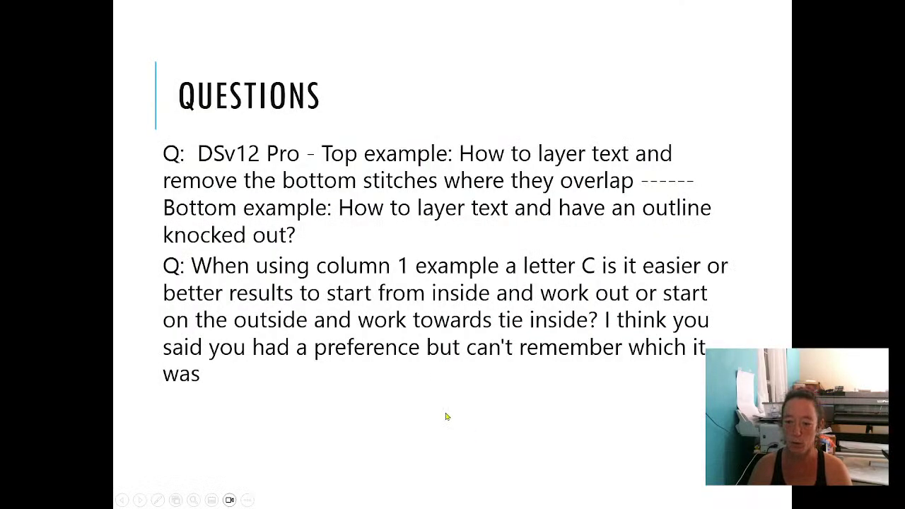
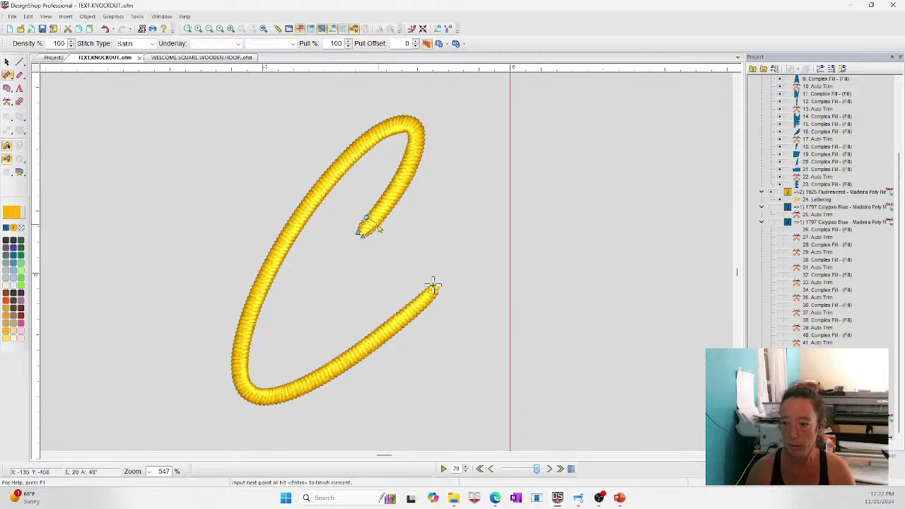
Step: Place Column 1 point pairs on opposite edges of the letter C, from its inner upper end around the top curve
left_click(378, 225)
left_click(389, 186)
left_click(406, 192)
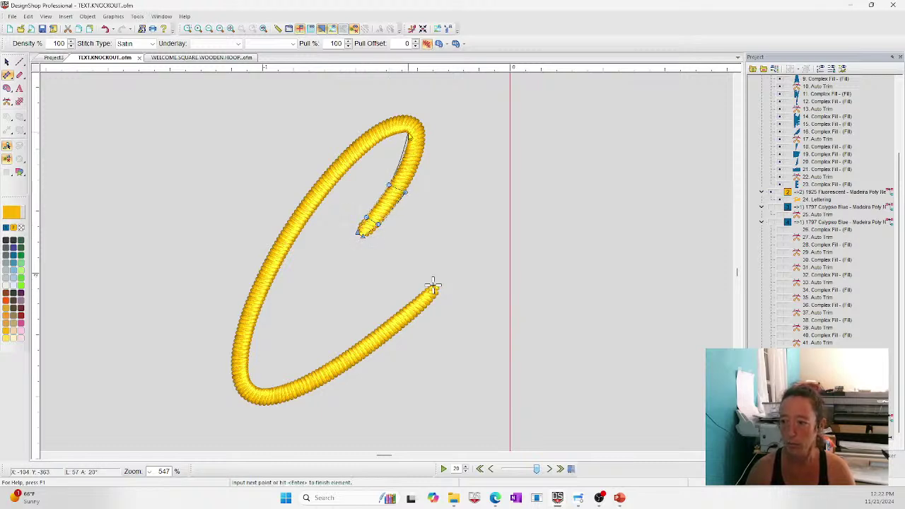
left_click(405, 147)
left_click(425, 140)
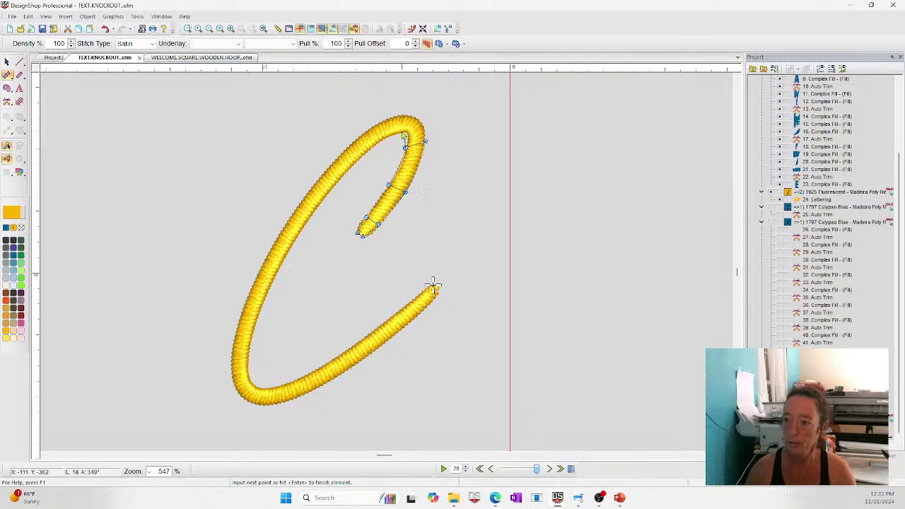
left_click(405, 133)
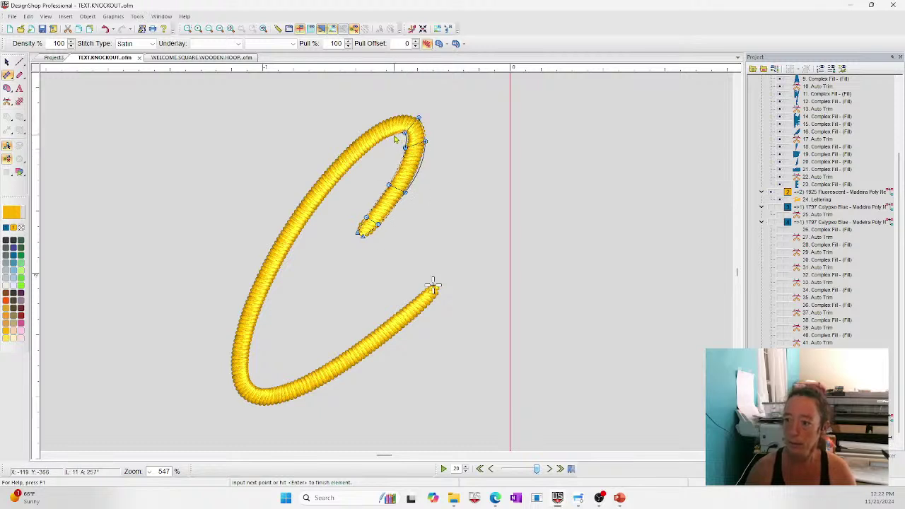
left_click(383, 120)
left_click(359, 158)
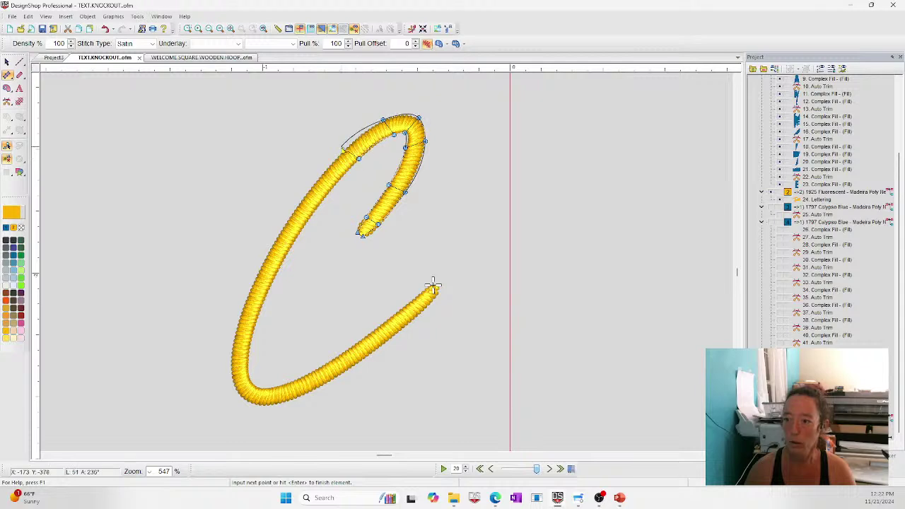
left_click(346, 146)
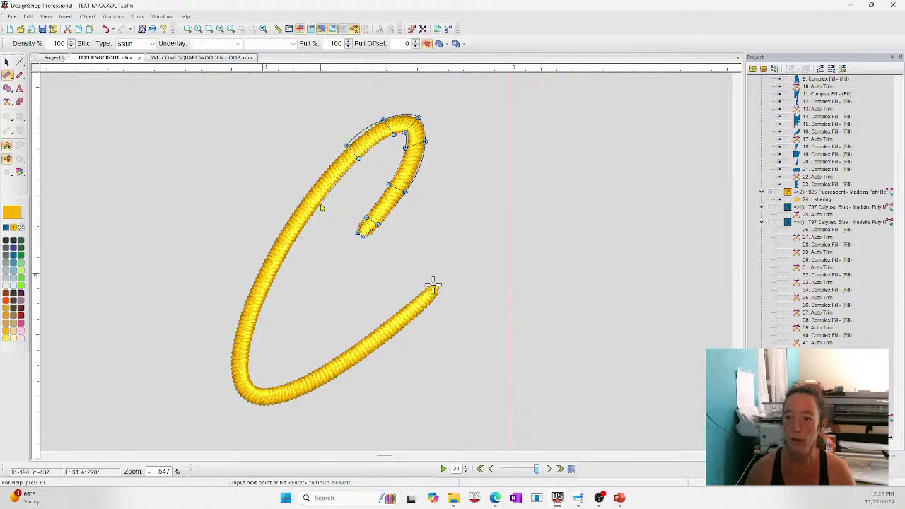
Step: Continue the Column 1 point pairs on opposite edges of the C, down its long curve and around the lower bend
left_click(304, 192)
left_click(320, 203)
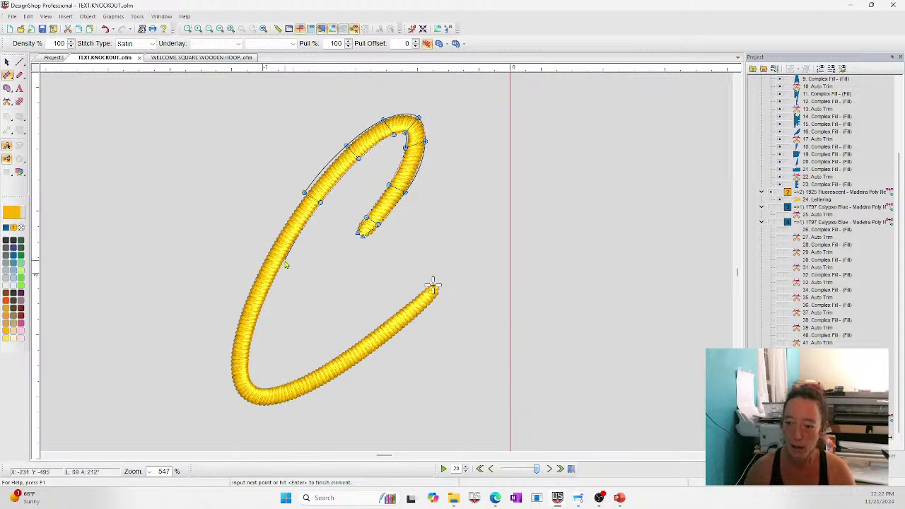
left_click(283, 260)
left_click(270, 252)
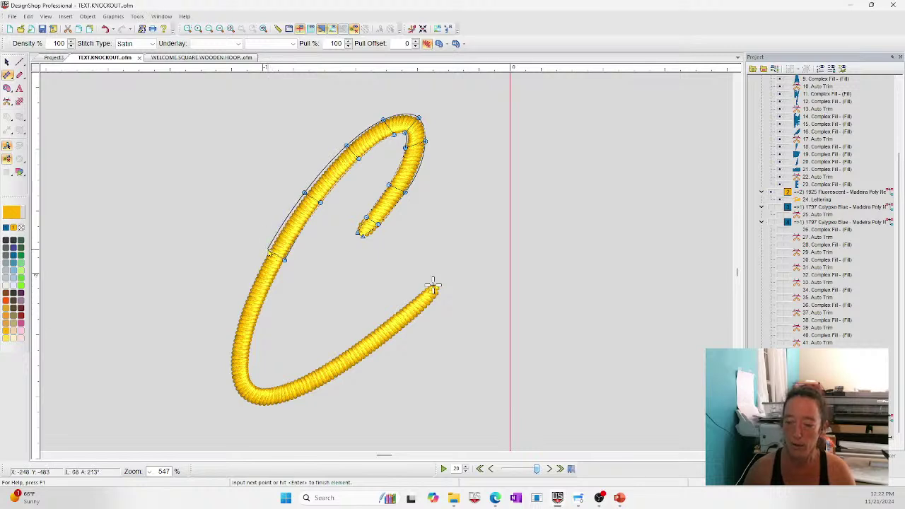
left_click(256, 325)
left_click(240, 322)
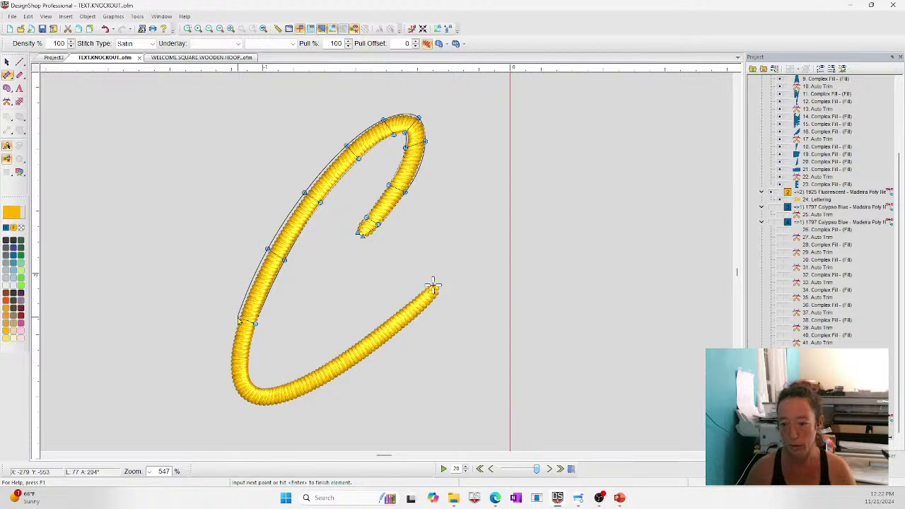
left_click(248, 369)
left_click(231, 375)
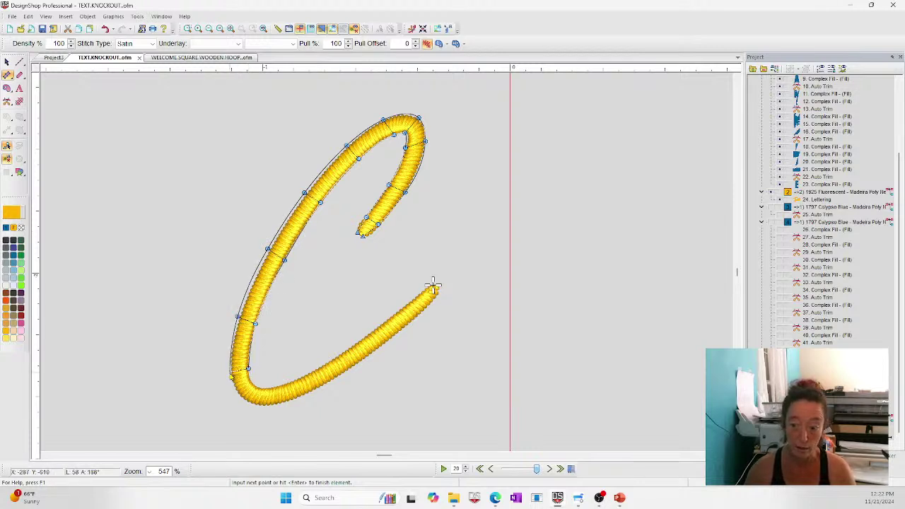
left_click(254, 386)
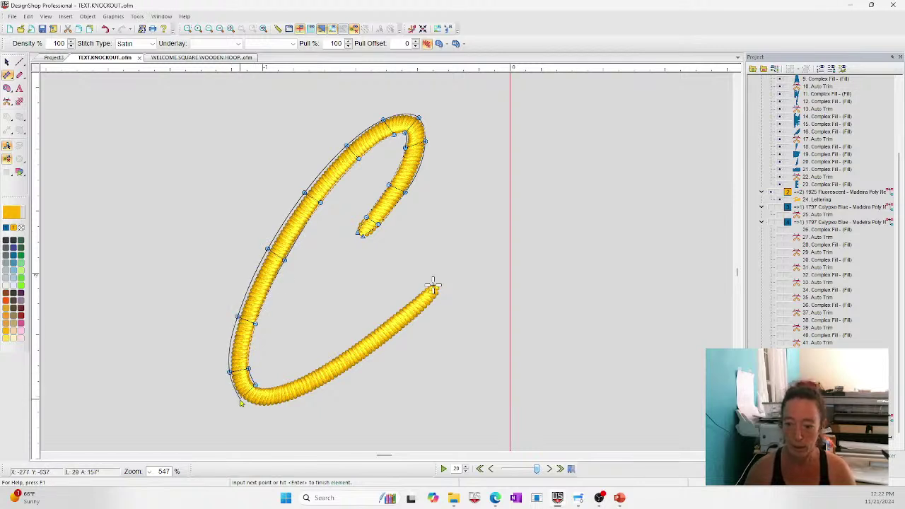
left_click(240, 400)
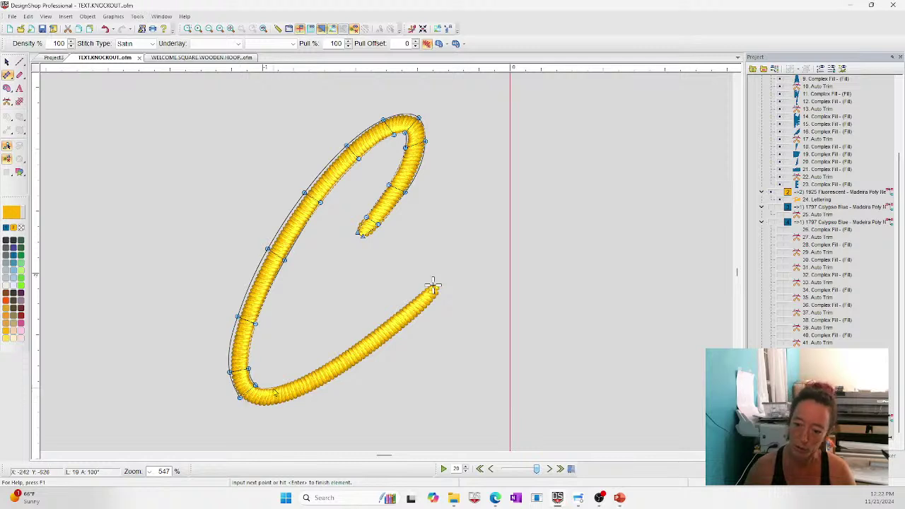
Step: Place the remaining Column 1 point pairs along the C's lower stroke to its outer tip and finish the element
left_click(273, 394)
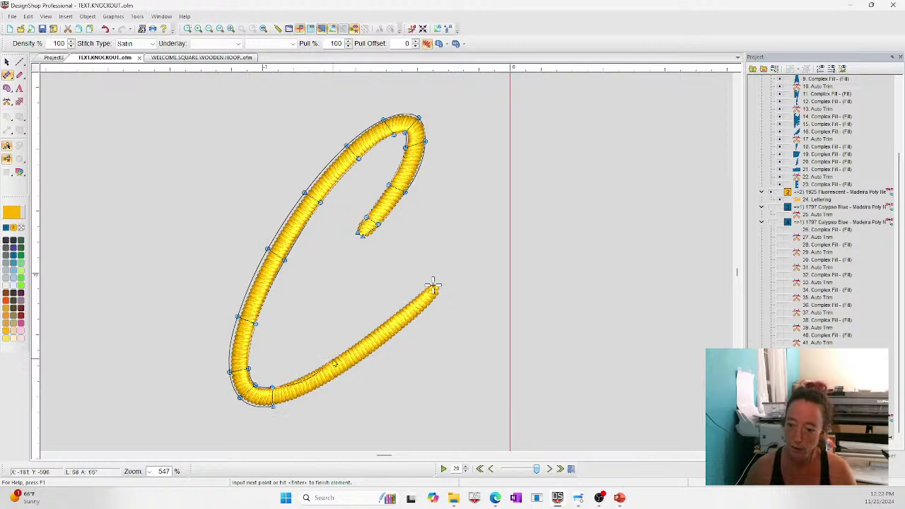
left_click(299, 381)
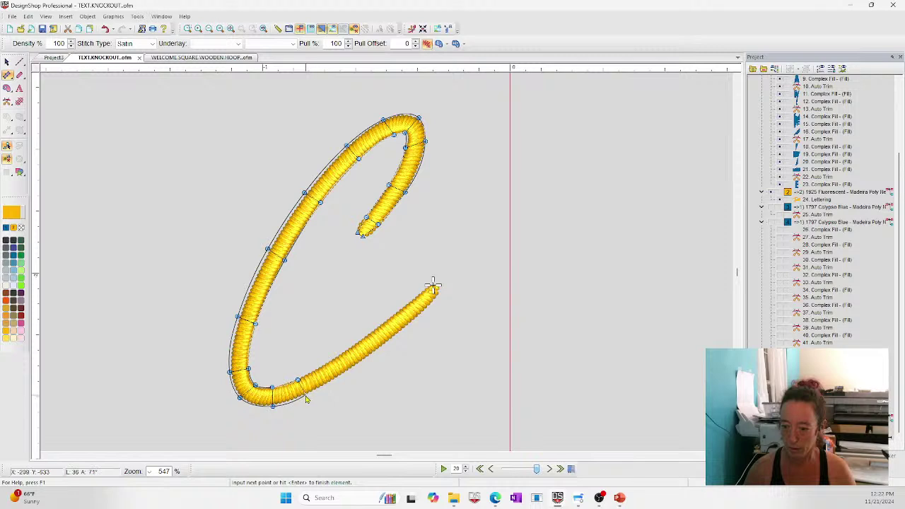
left_click(306, 399)
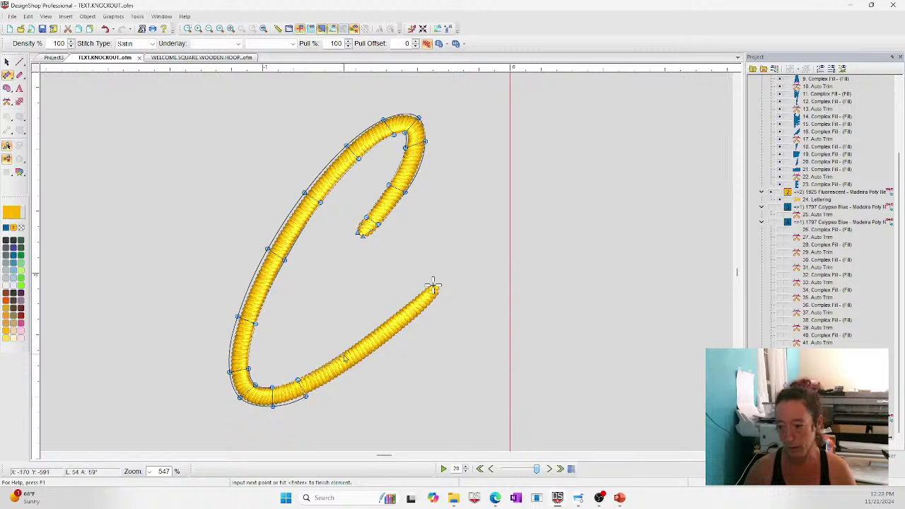
left_click(343, 353)
left_click(353, 368)
left_click(388, 322)
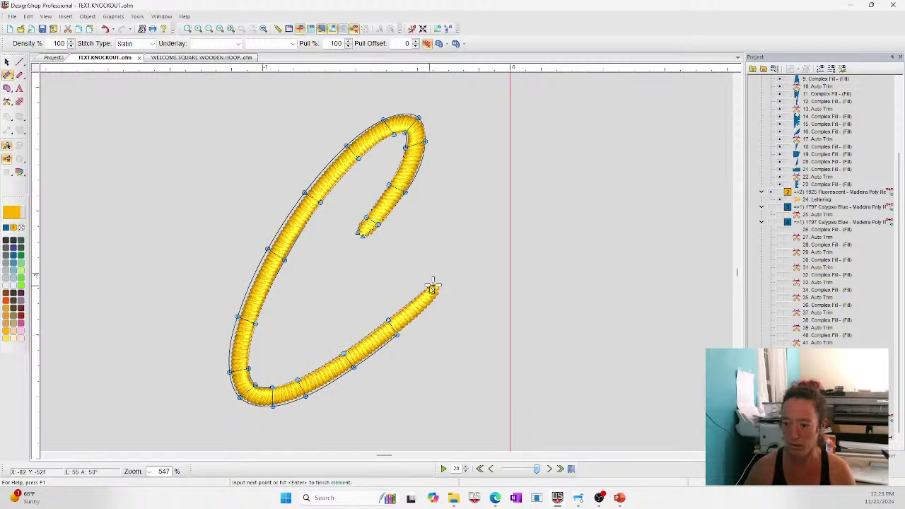
left_click(433, 288)
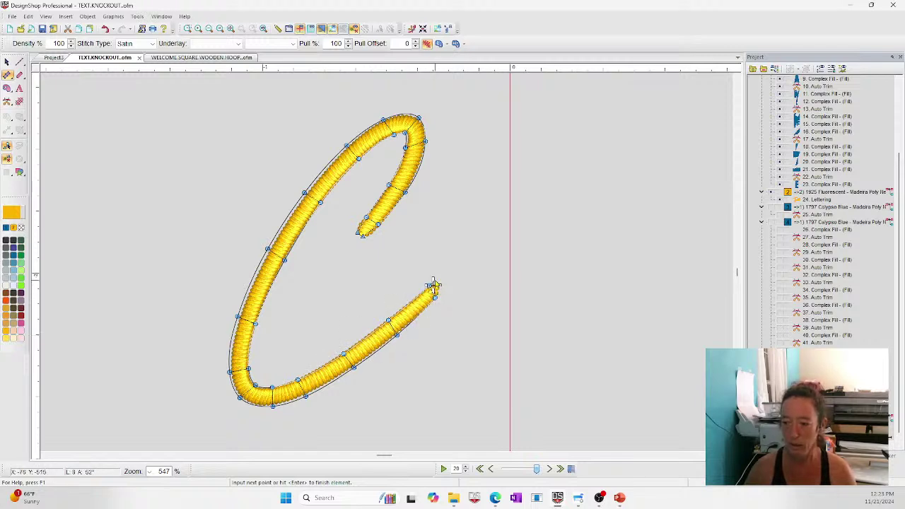
left_click(435, 281)
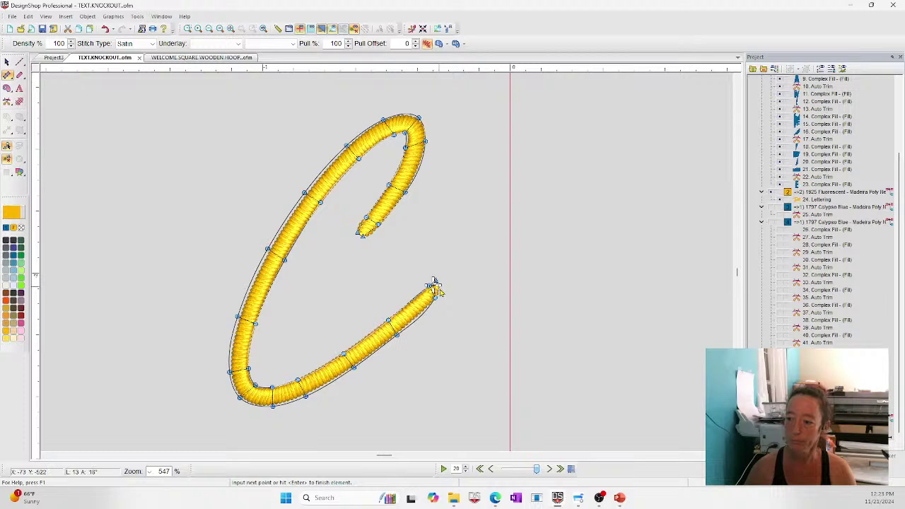
left_click(439, 288)
key("Return")
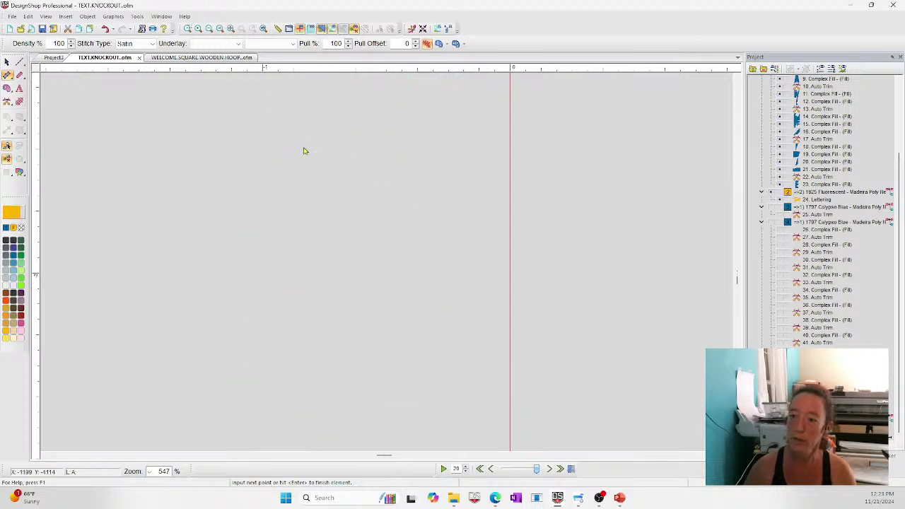
key("Escape")
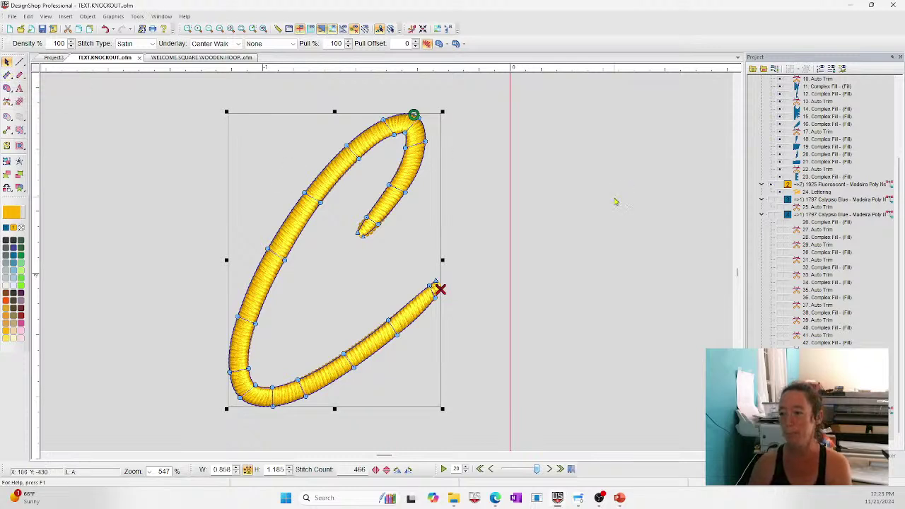
Step: Set the traced C beside the original letter and preview its stitching with the start point midway along the long curve
left_click_drag(320, 270, 545, 270)
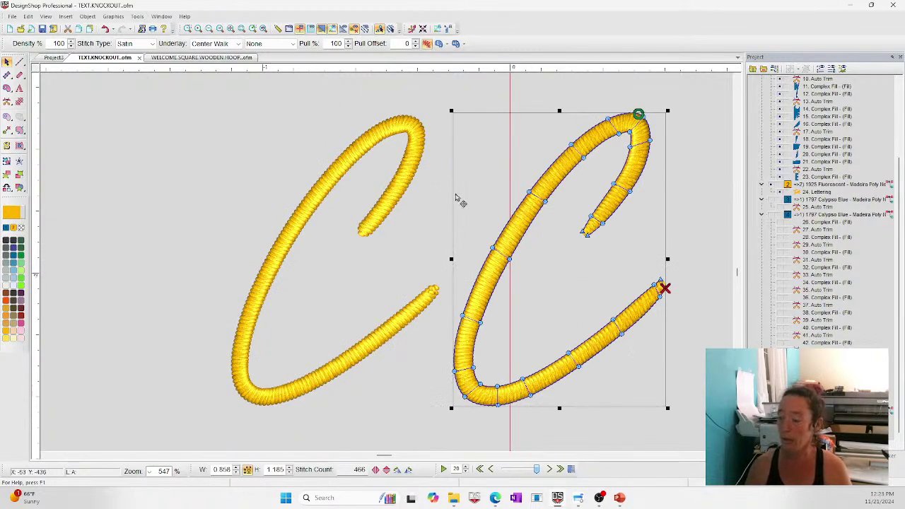
mouse_move(638, 114)
left_mouse_down()
mouse_move(616, 188)
mouse_move(584, 233)
left_mouse_up()
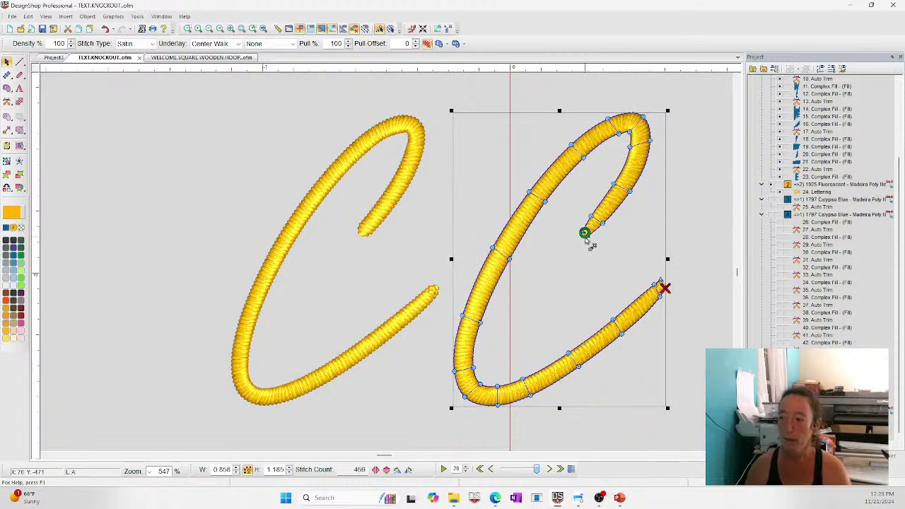
left_click_drag(585, 234, 518, 240)
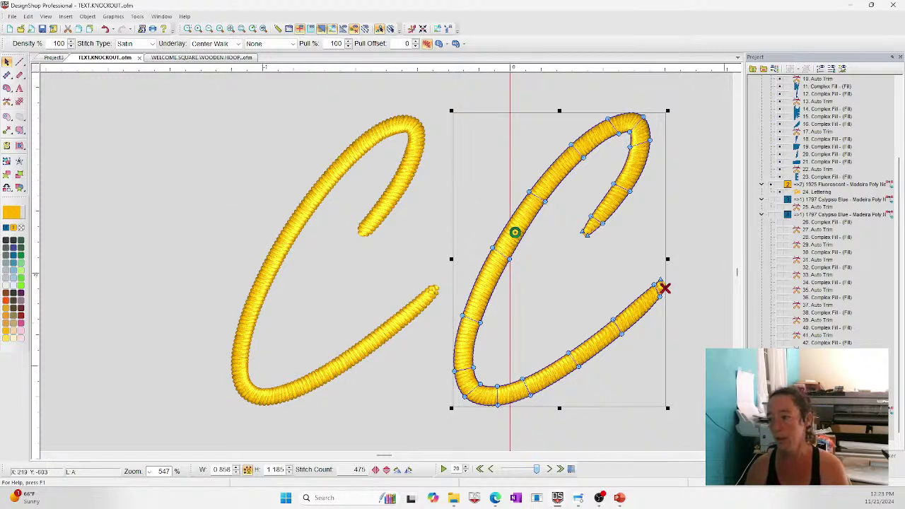
left_click(443, 470)
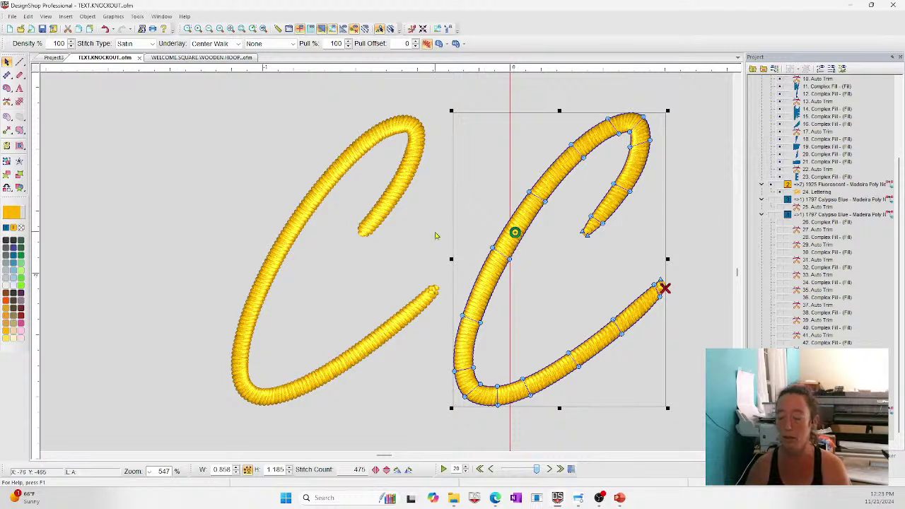
Step: Draw a walk stitch along the middle of the traced C, from its lower long curve over the top to the inner end
left_click(20, 62)
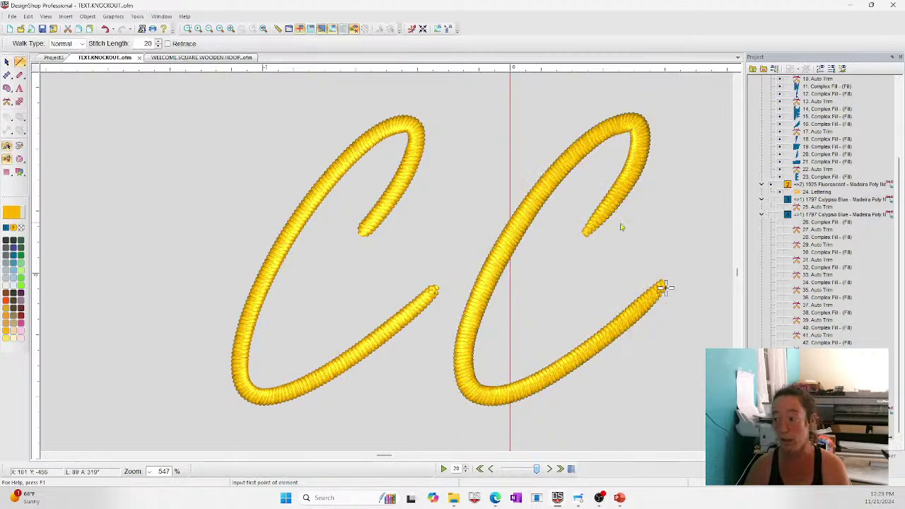
left_click(473, 315)
left_click(499, 256)
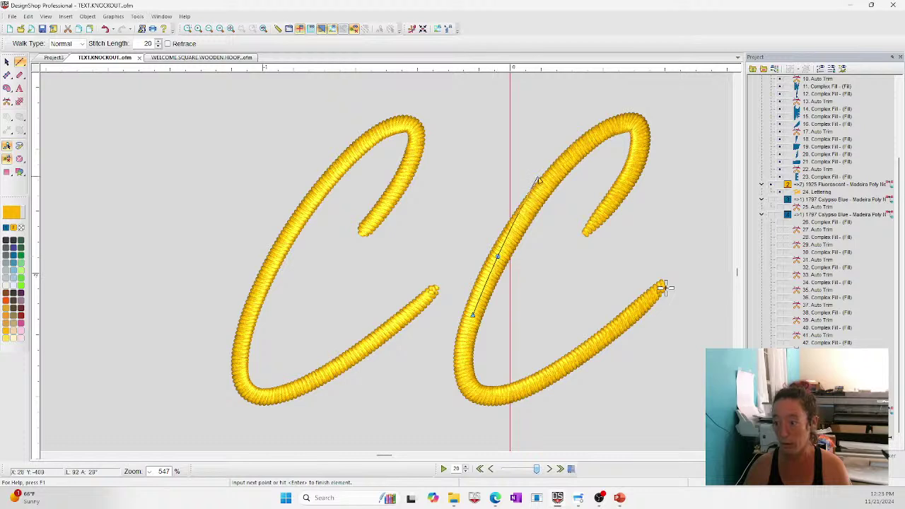
left_click(557, 171)
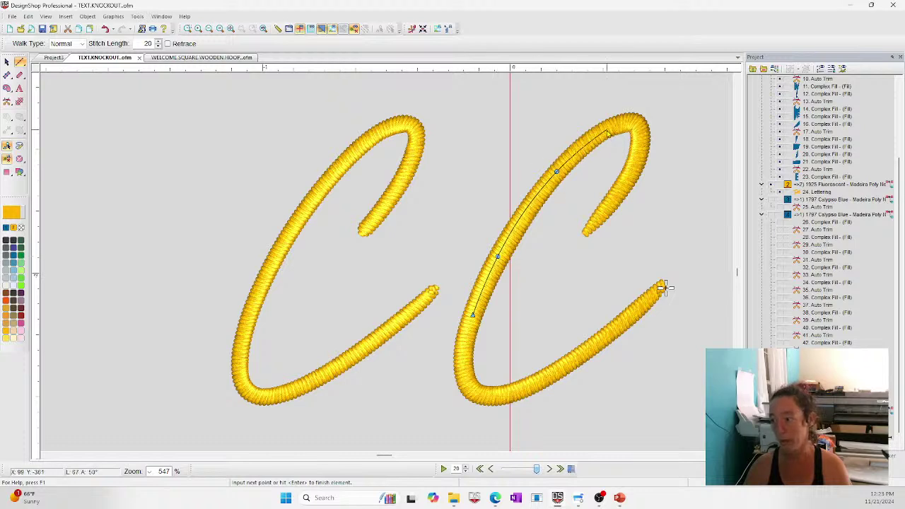
left_click(606, 129)
left_click(634, 121)
left_click(640, 139)
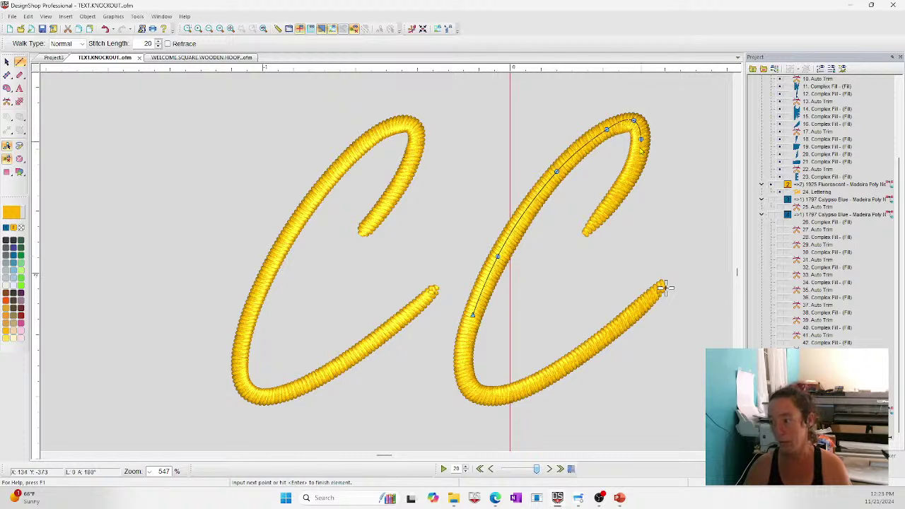
left_click(628, 172)
left_click(592, 229)
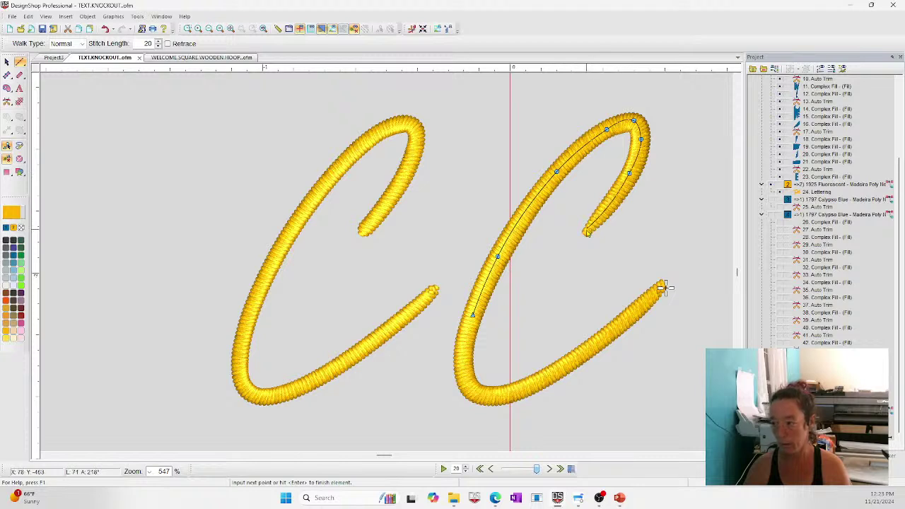
key("Return")
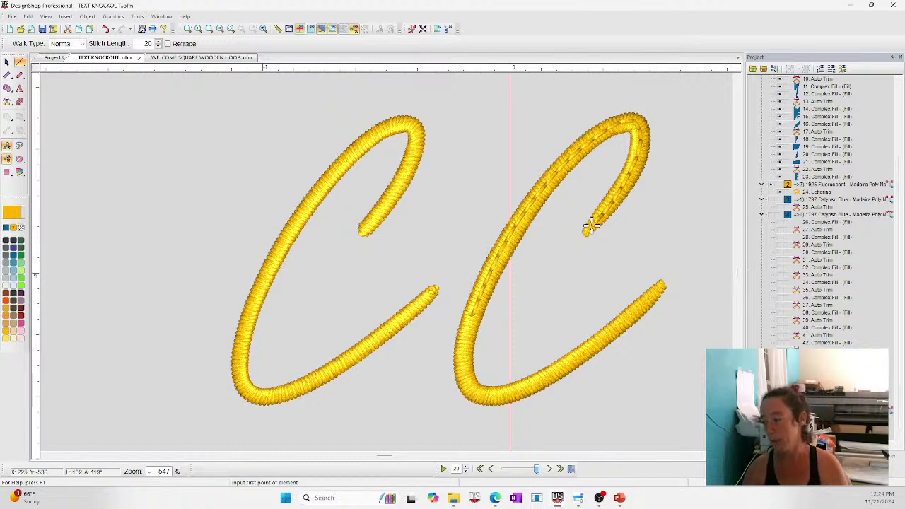
Step: Remove the walk stitch and put the traced C's exit point back at the lower stroke's outer tip
key("Escape")
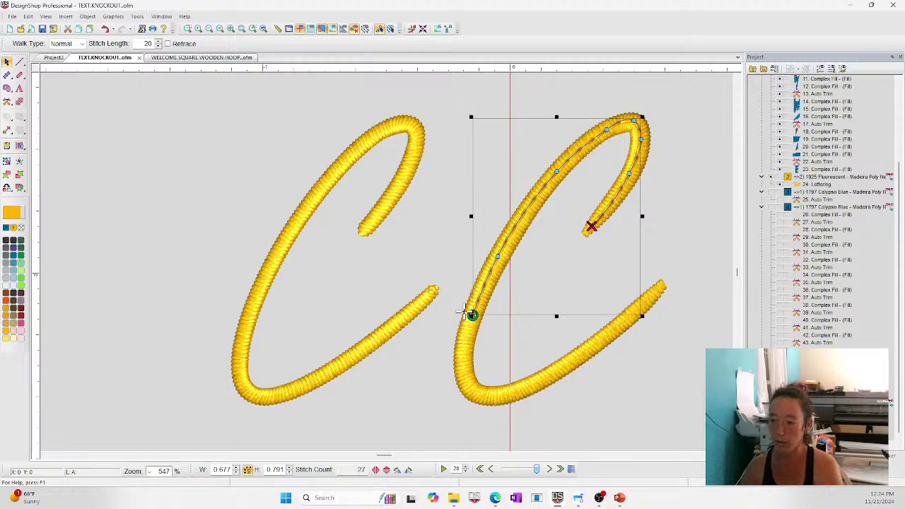
left_click(433, 290)
left_click(495, 268)
left_click(588, 350)
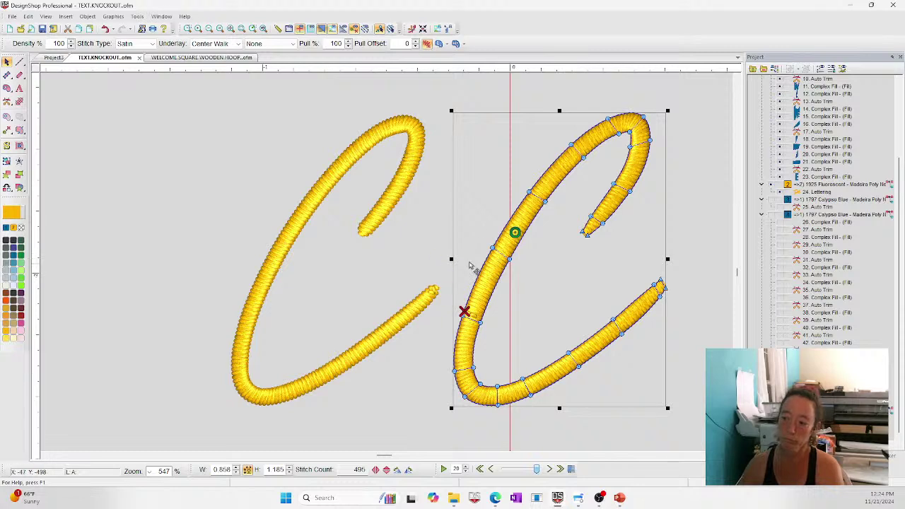
left_click_drag(466, 315, 665, 286)
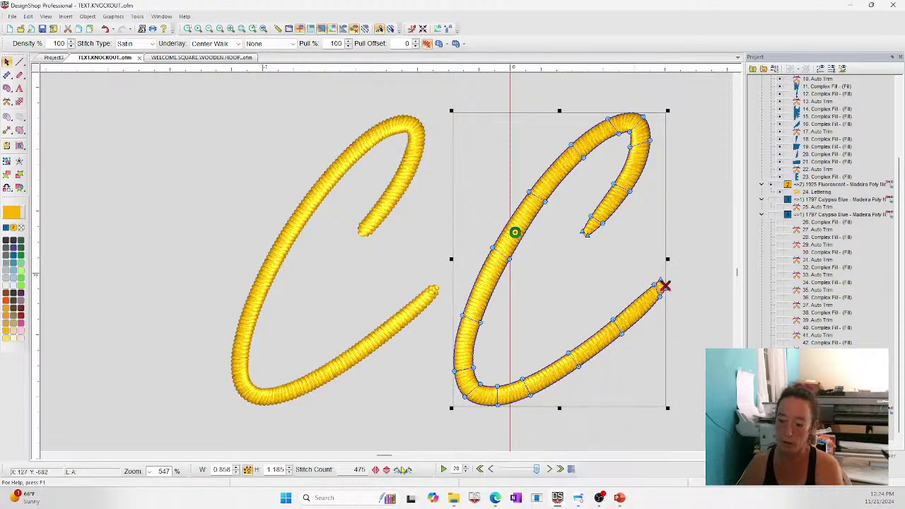
left_click(443, 469)
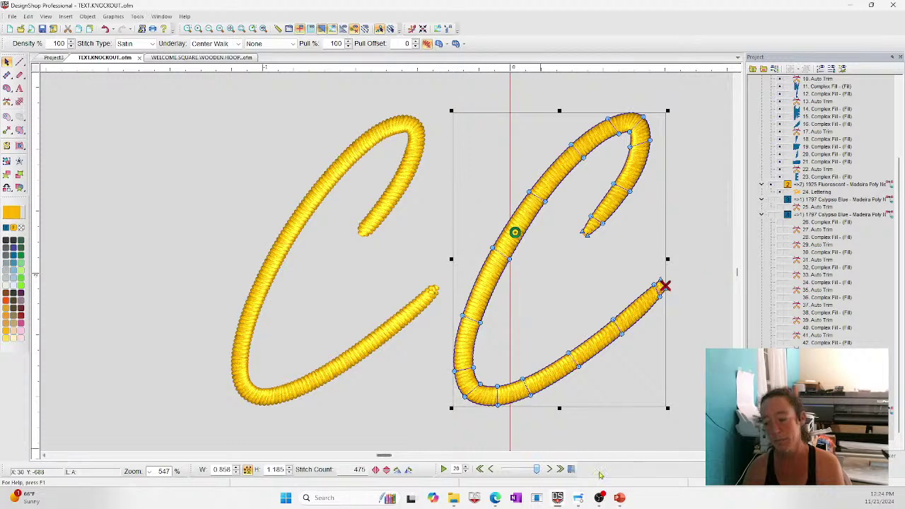
Step: Switch to the PowerPoint slide show to reread the Questions slide and return to DesignShop
mouse_move(620, 501)
left_click(635, 453)
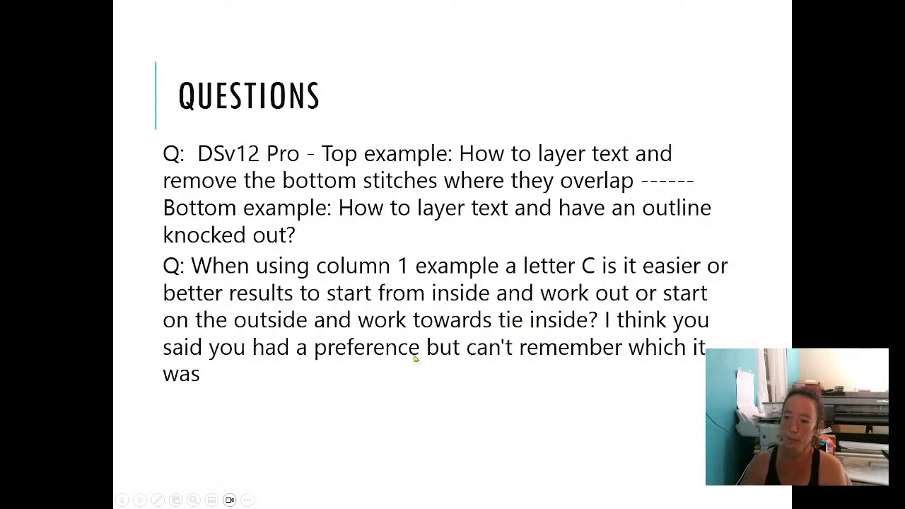
key("Right")
key("Left")
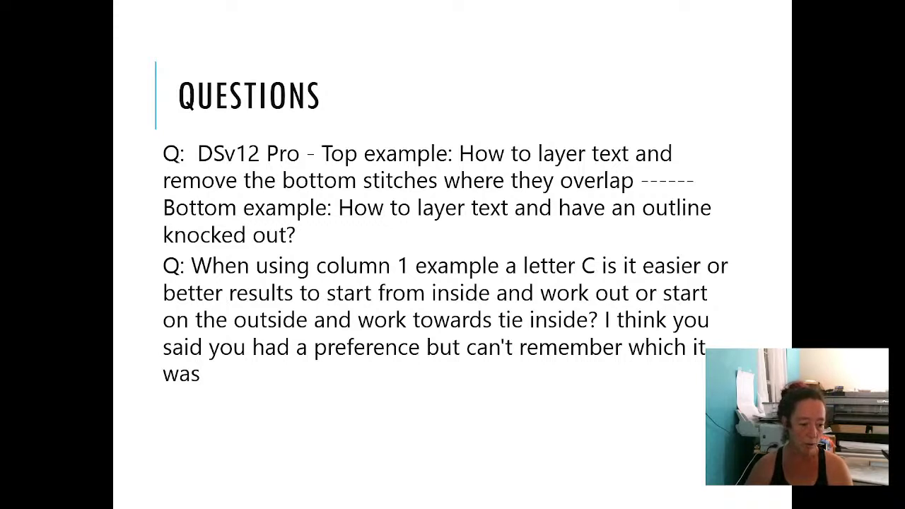
key("alt+Tab")
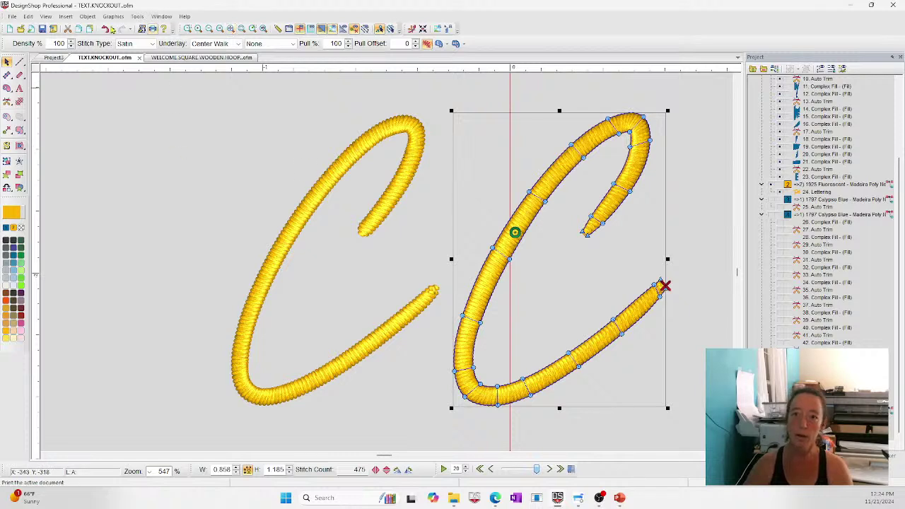
Step: Start a new project and draw a satin circle about 5 inches across around the origin with Single Line Center
left_click(9, 29)
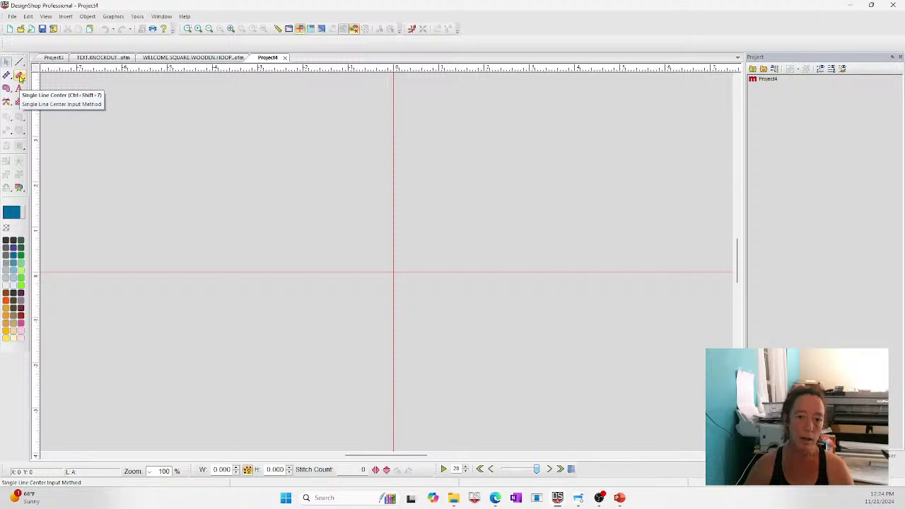
left_click(20, 77)
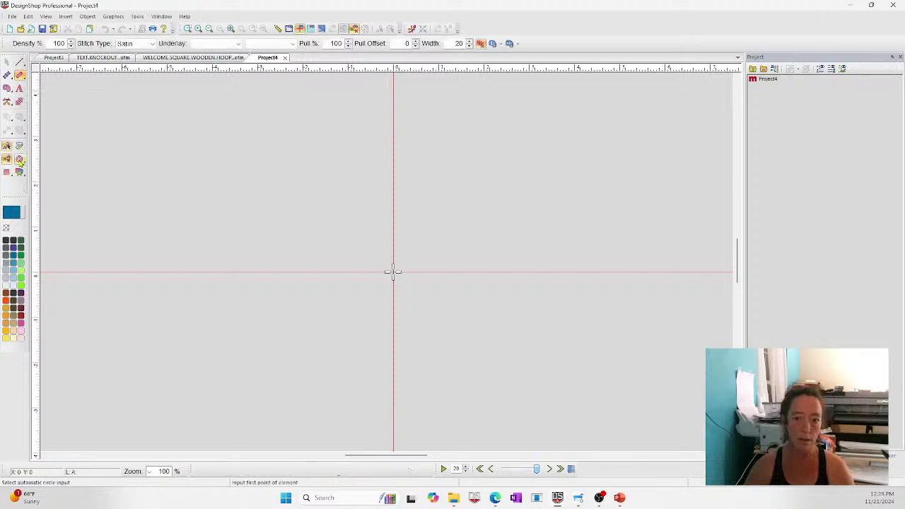
left_click(321, 184)
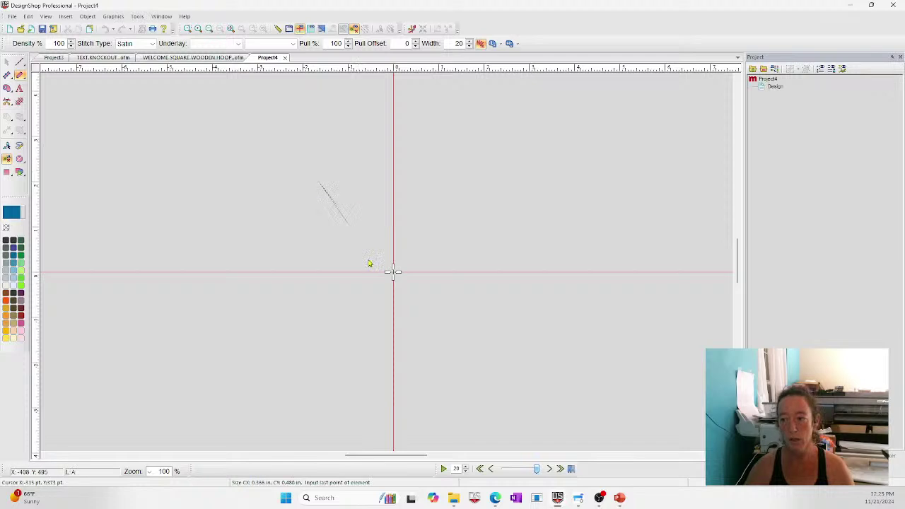
left_click(466, 355)
key("Return")
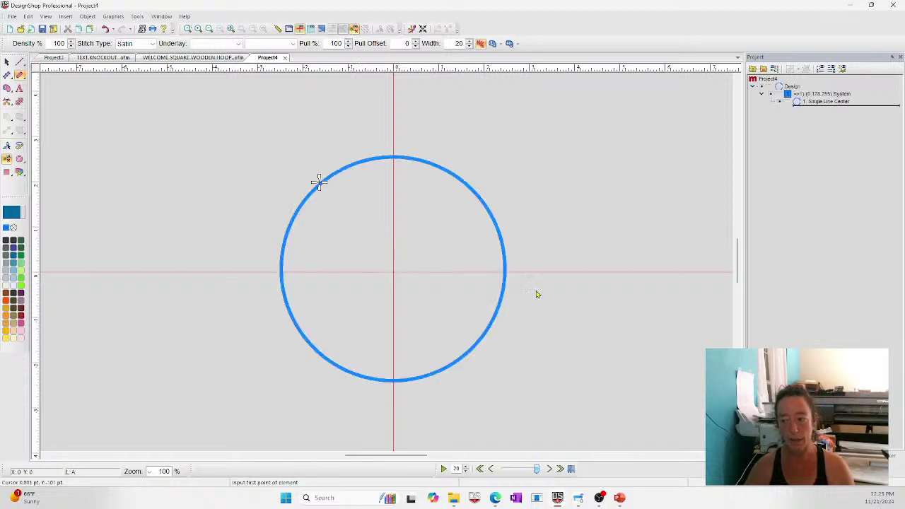
Step: Turn on the 3D stitch view and set the satin circle's width to 40
left_click(323, 30)
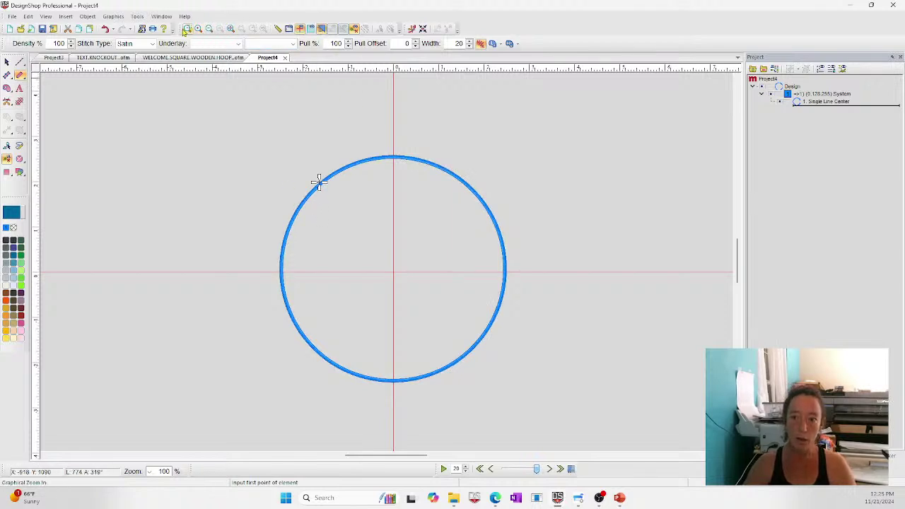
key("Escape")
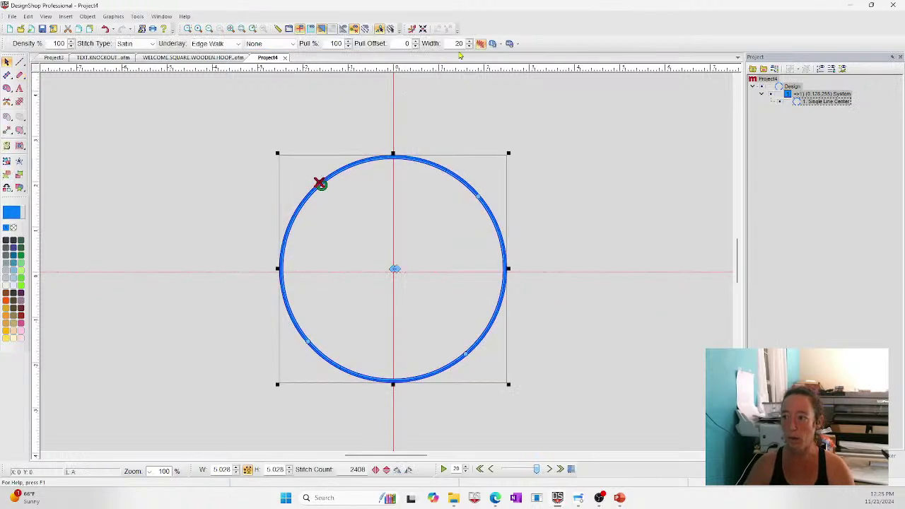
key("Return")
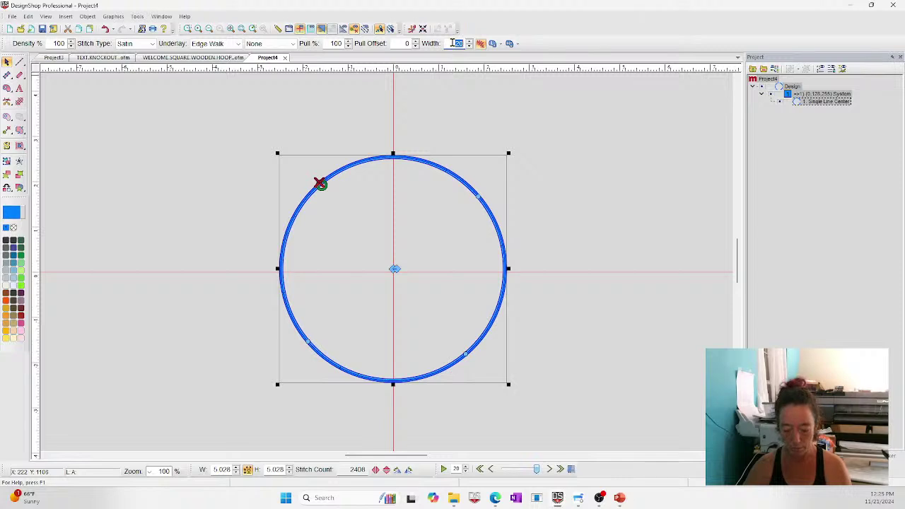
key("Return")
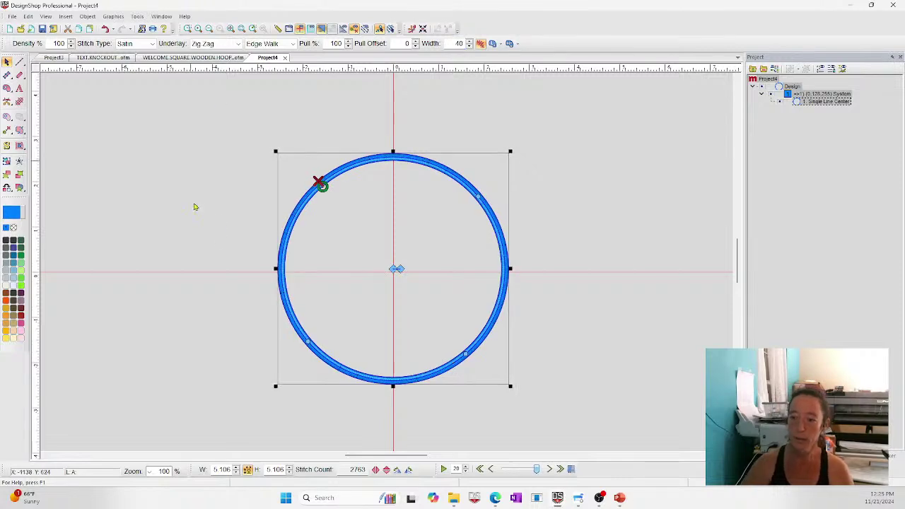
Step: Turn off the 3D view and examine the stitches around the widened circle up close
left_click(187, 28)
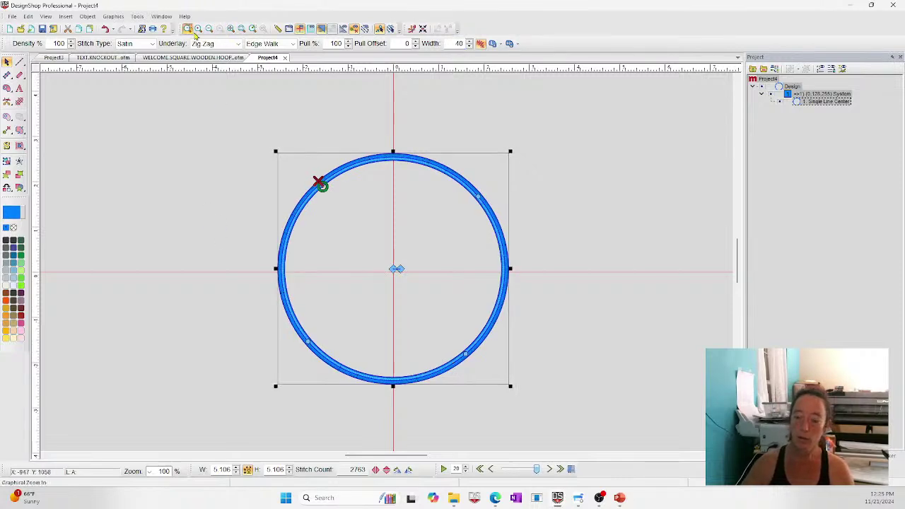
left_click_drag(233, 182, 467, 317)
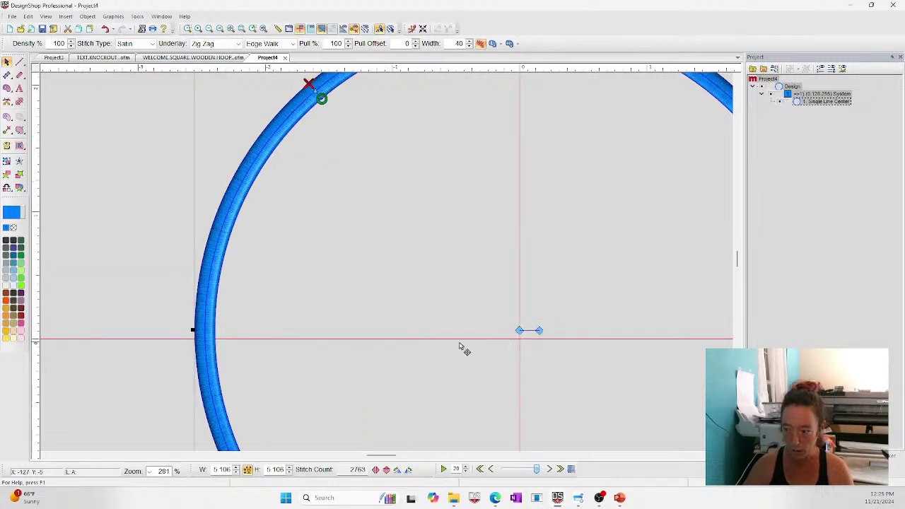
left_click(311, 28)
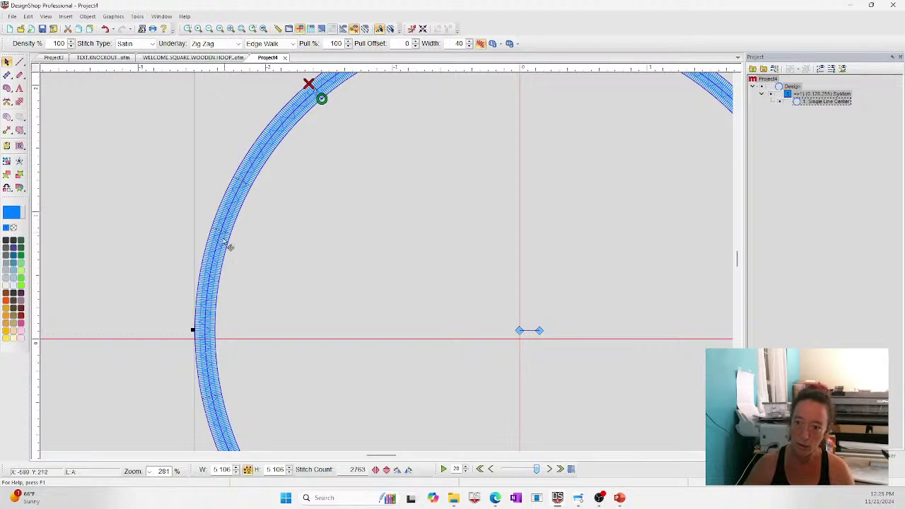
scroll(308, 241, "up", 1)
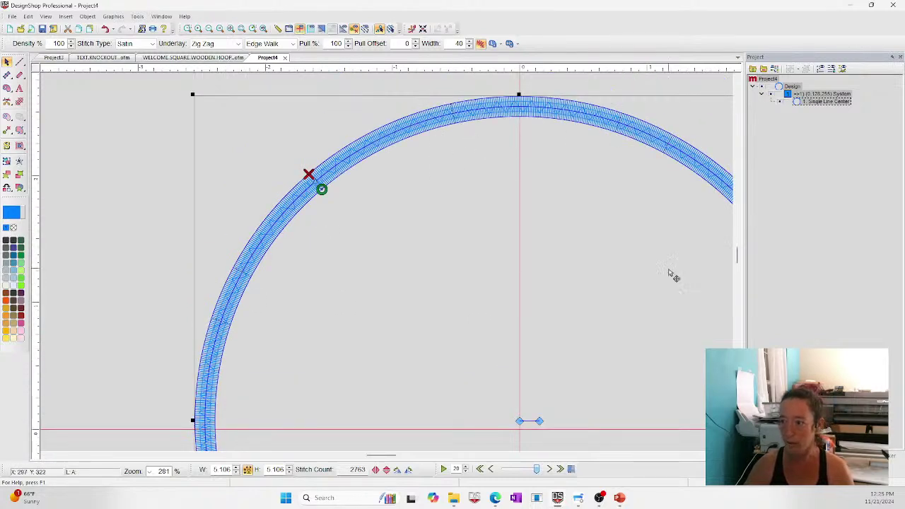
scroll(672, 276, "down", 4)
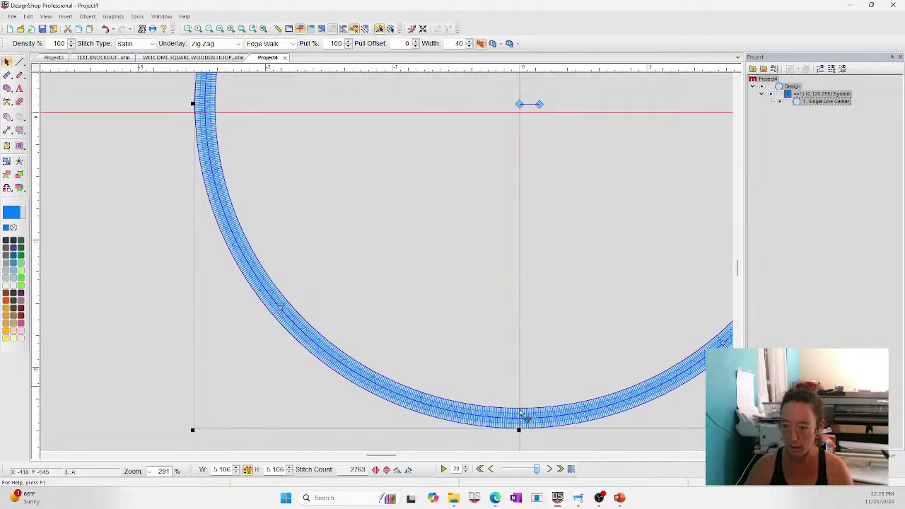
scroll(539, 386, "up", 1)
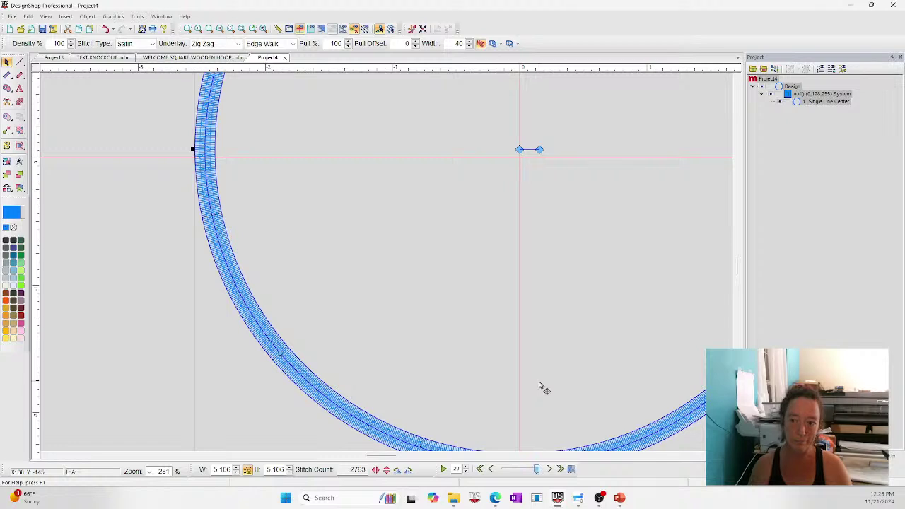
left_click(230, 28)
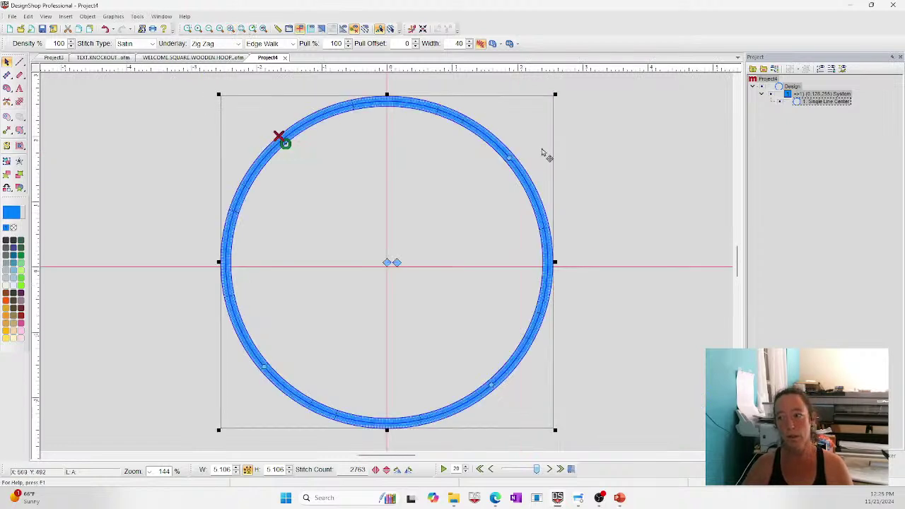
Step: Trace an open arc over the circle with Single Line Center, counterclockwise from its top centre to its rightmost point
left_click(19, 75)
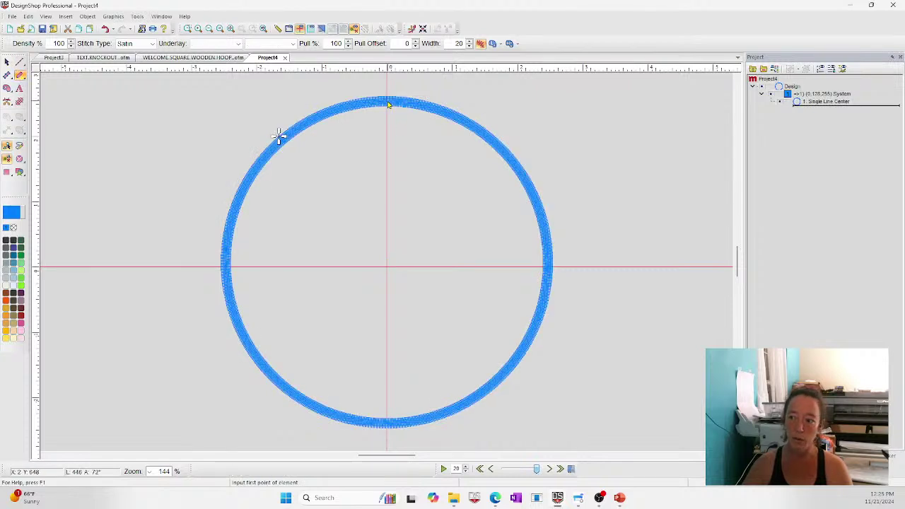
left_click(279, 137)
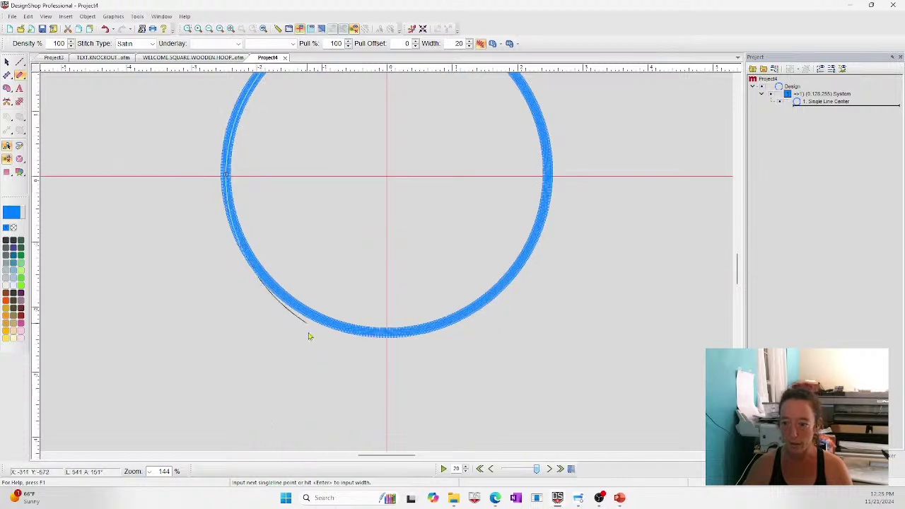
left_click(318, 320)
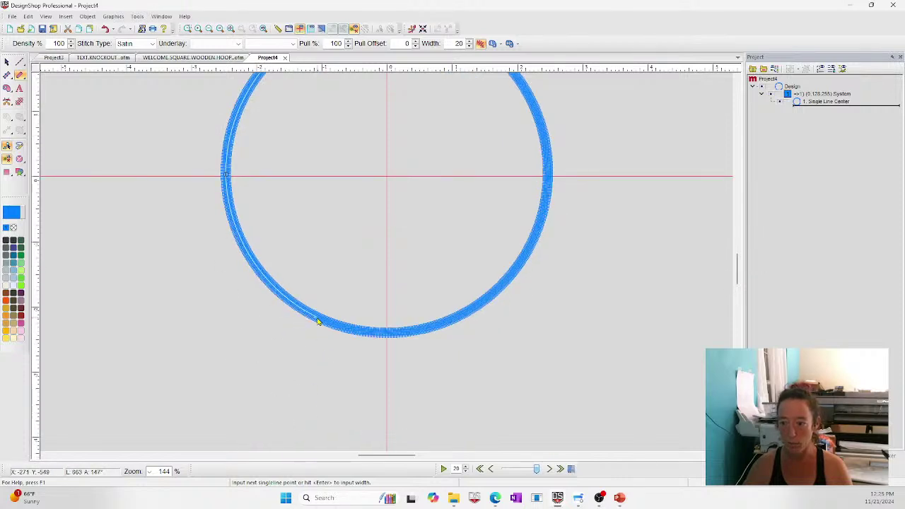
left_click(455, 322)
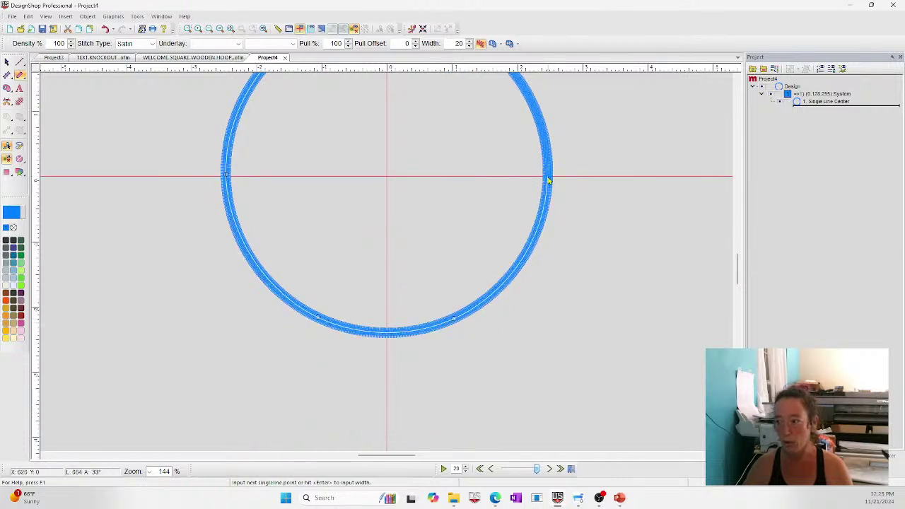
left_click(548, 178)
key("Return")
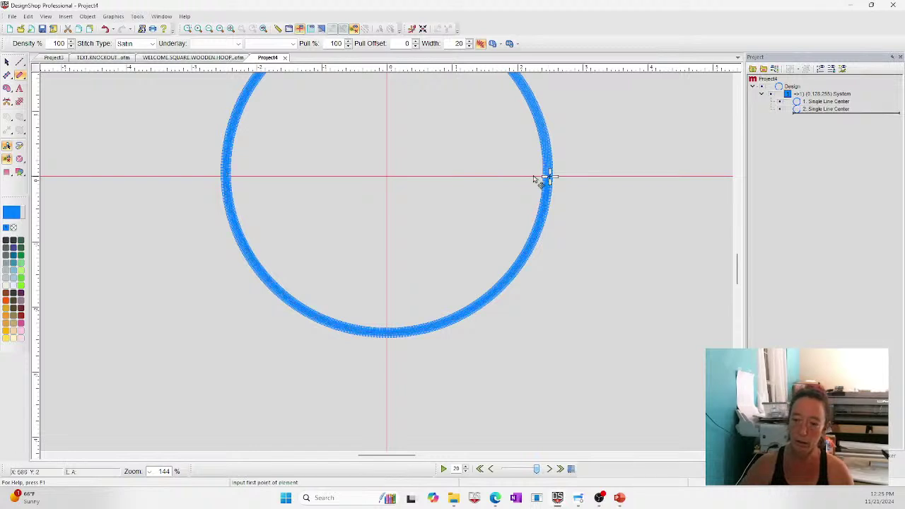
Step: Set the open arc's width to 45 and move it down to the right of the circle's centre
key("Escape")
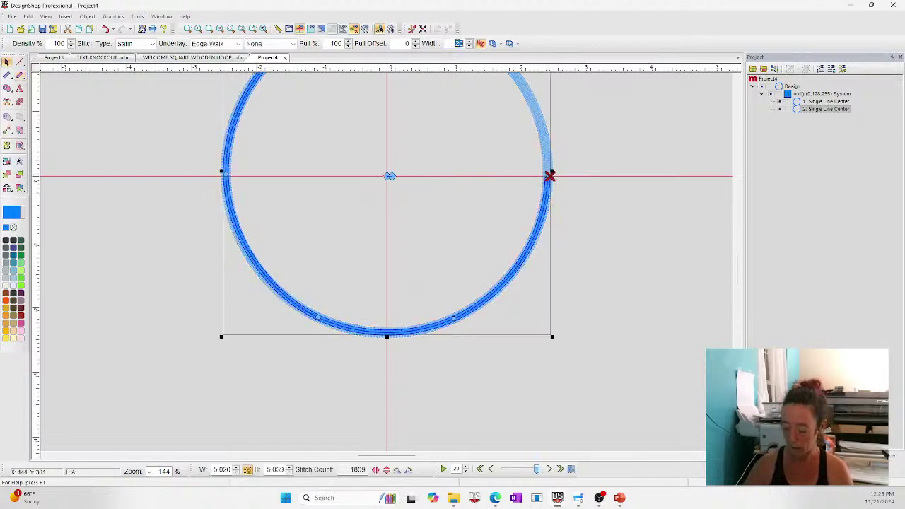
left_click_drag(279, 229, 419, 323)
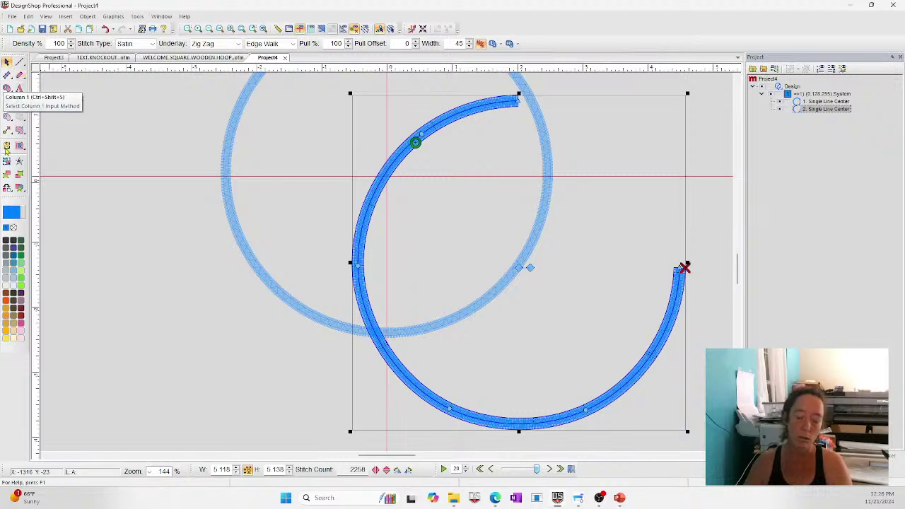
Step: Trace the circle with Column 1 point pairs, counterclockwise from the top centre to a slanted end at the upper right
scroll(316, 154, "up", 2)
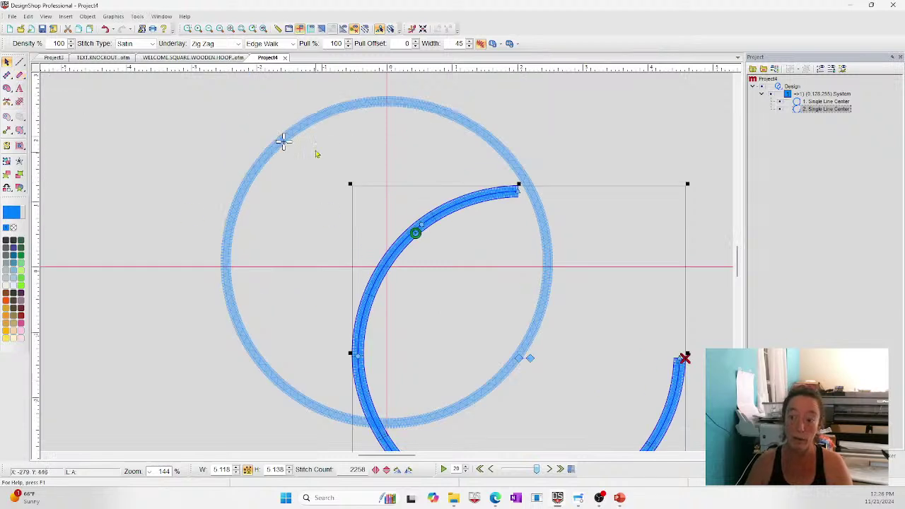
left_click(8, 76)
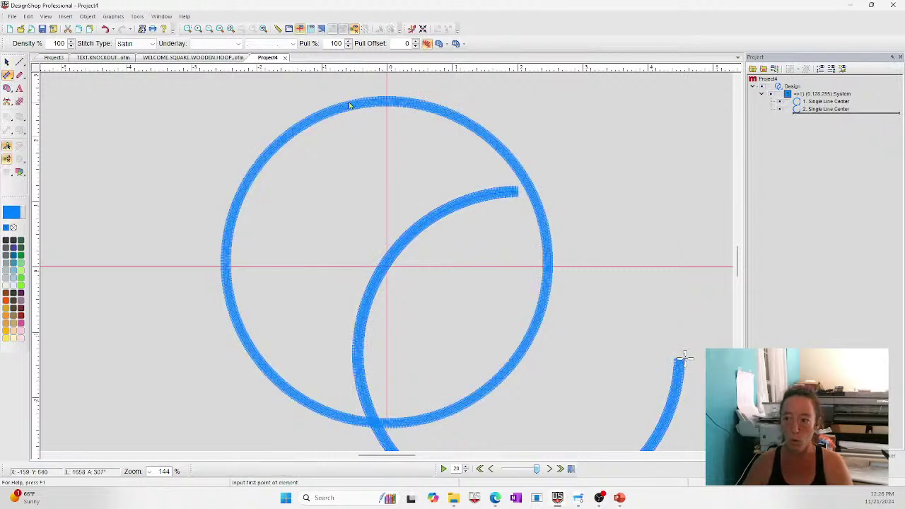
left_click(387, 99)
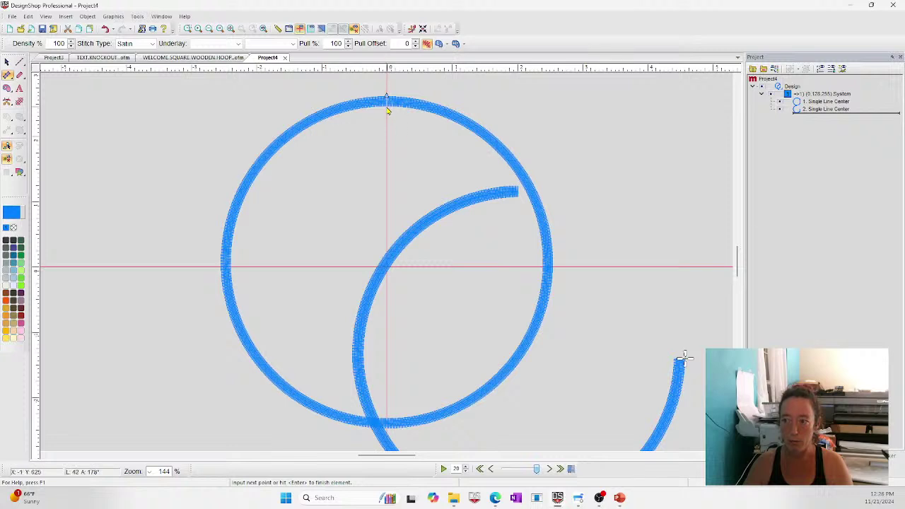
left_click(269, 146)
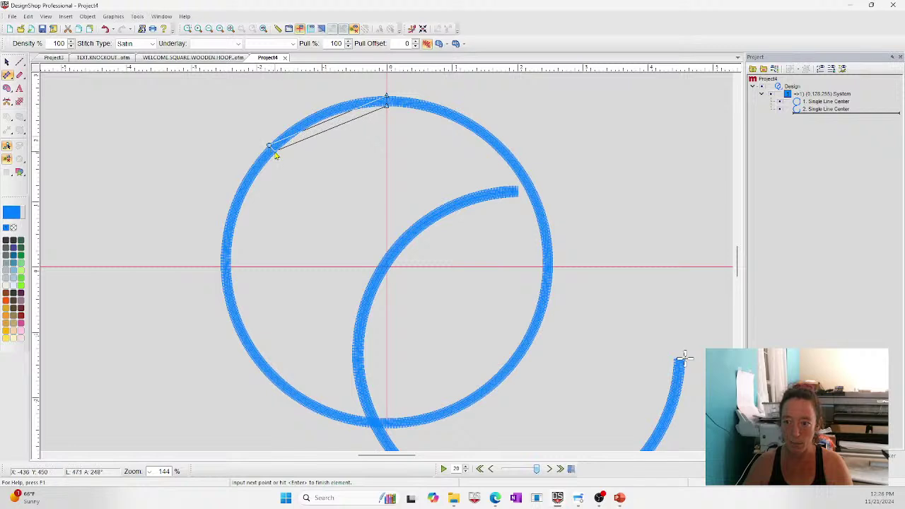
left_click(221, 269)
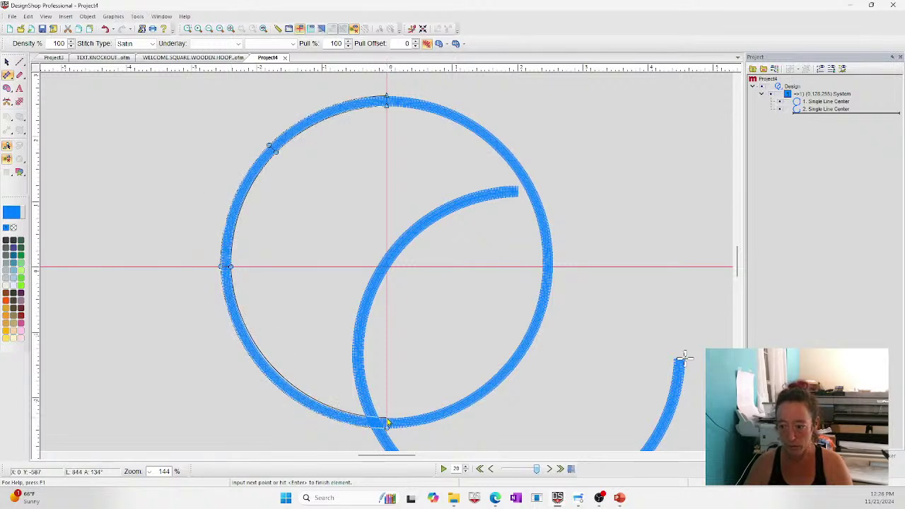
left_click(387, 423)
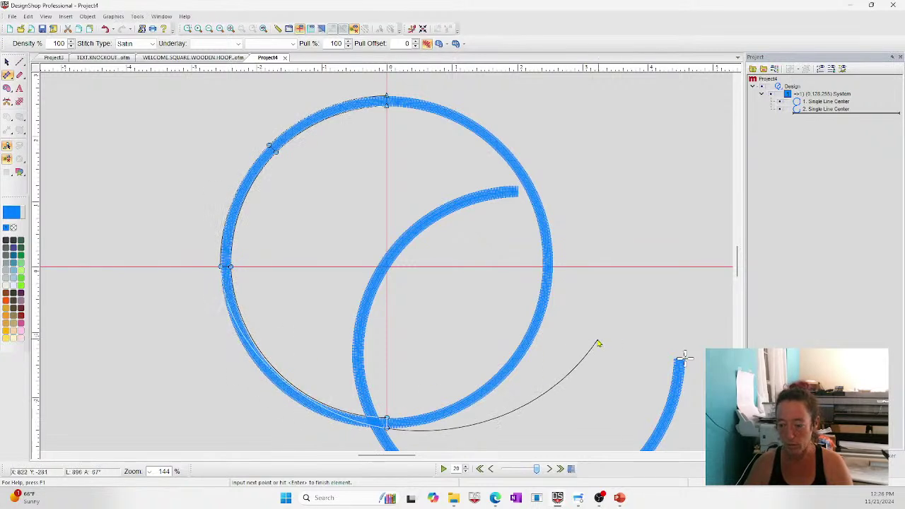
left_click(546, 269)
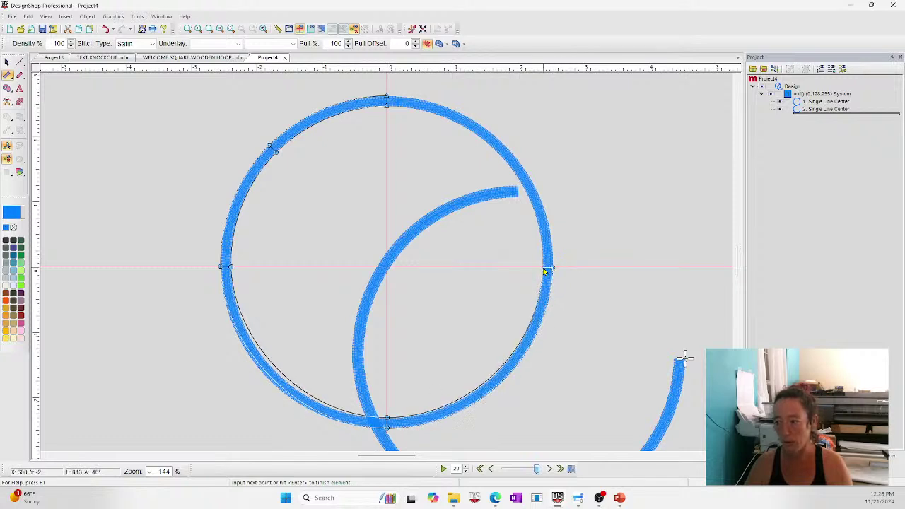
left_click(496, 139)
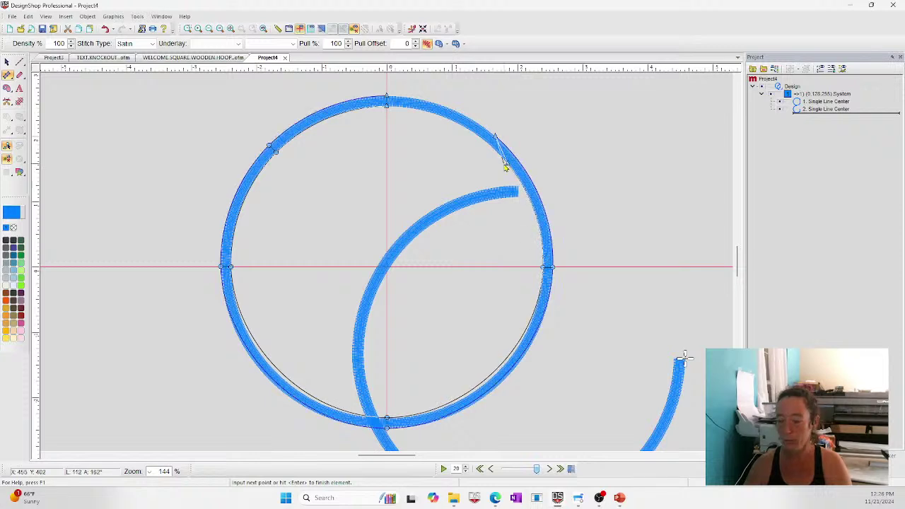
key("Return")
key("Escape")
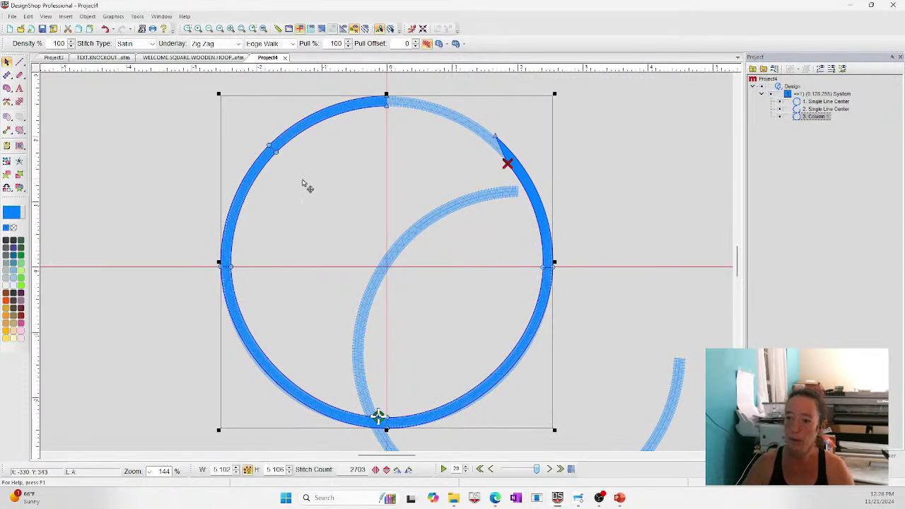
Step: Recolor the Column 1 shape to orange thread 1978 Fluorescent and inspect its slanted end in the 3D view
left_click(7, 308)
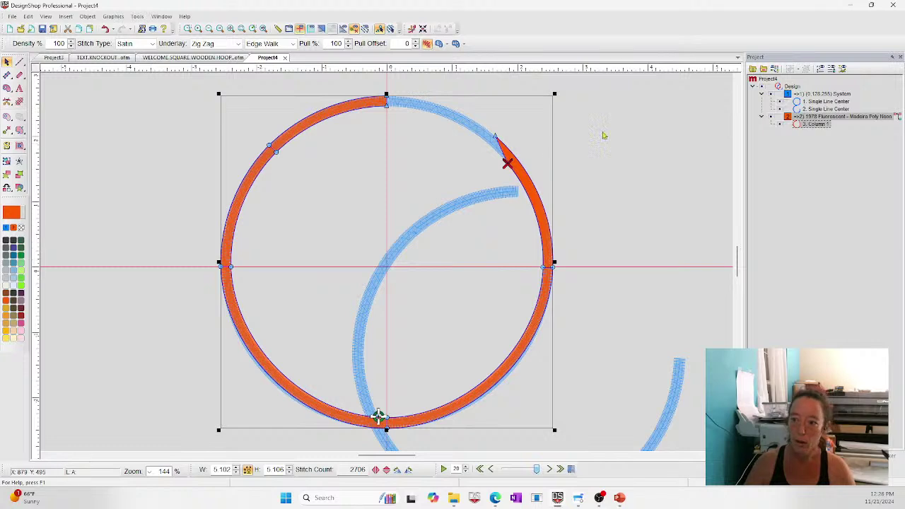
left_click(322, 29)
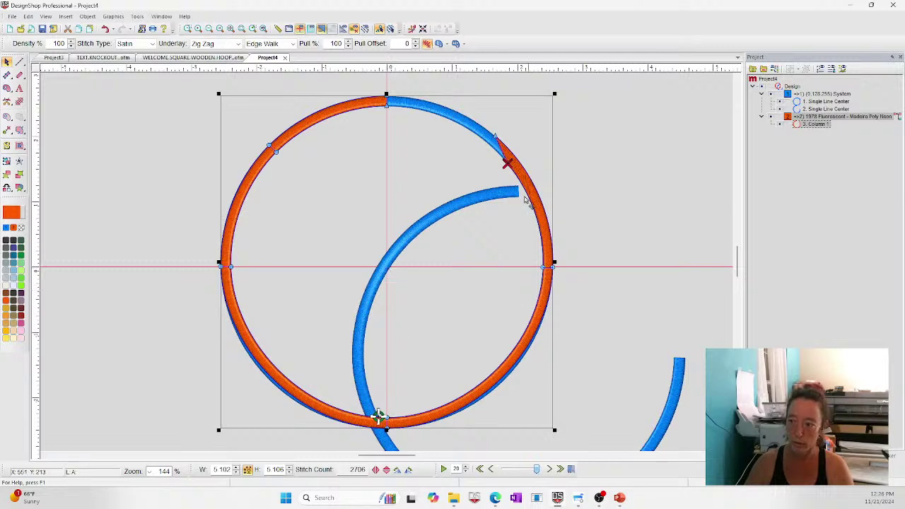
left_click(188, 28)
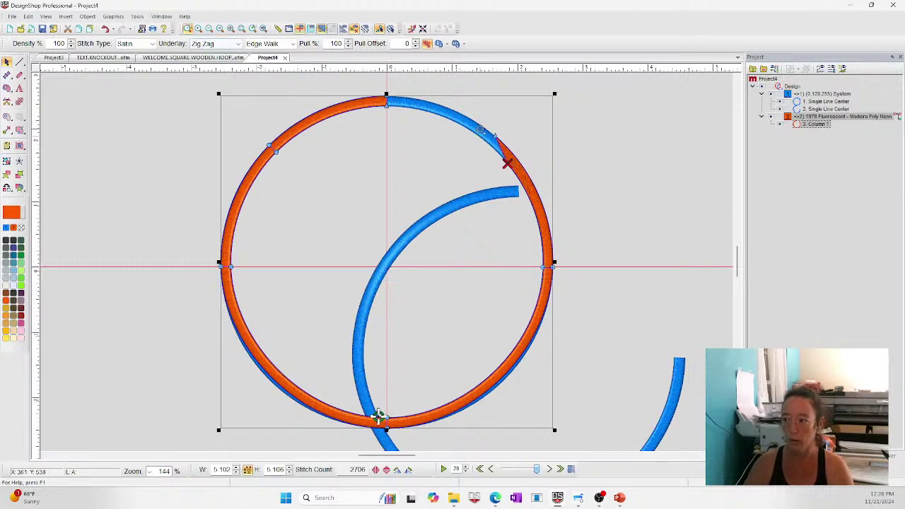
left_click_drag(481, 127, 550, 248)
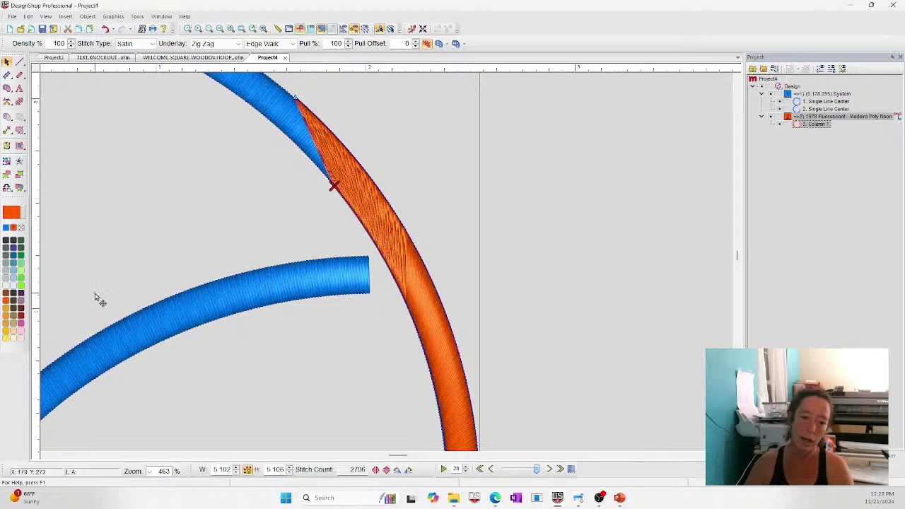
Step: Move the orange Column 1 shape to the circle's lower left, then widen its left side and narrow its bottom by shifting edge points
left_click(230, 28)
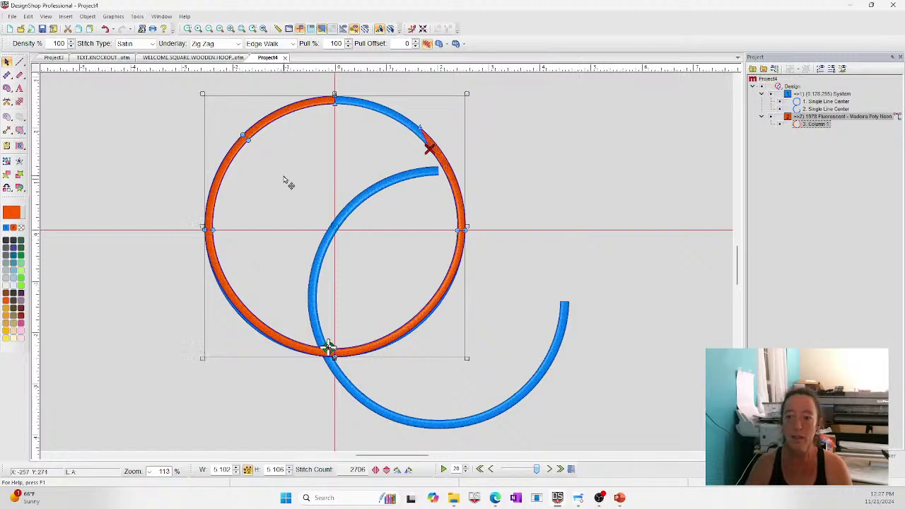
left_click_drag(285, 181, 167, 256)
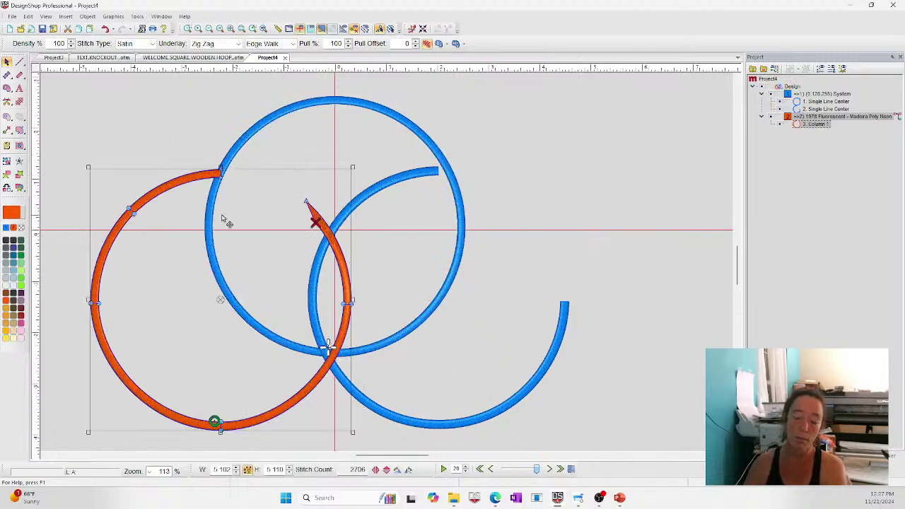
mouse_move(95, 306)
left_mouse_down()
mouse_move(79, 309)
mouse_move(85, 304)
left_mouse_up()
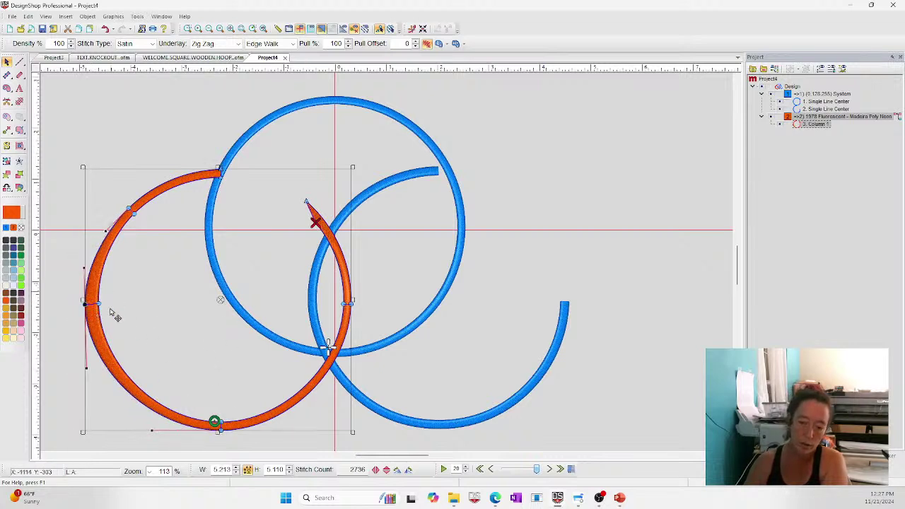
left_click(217, 422)
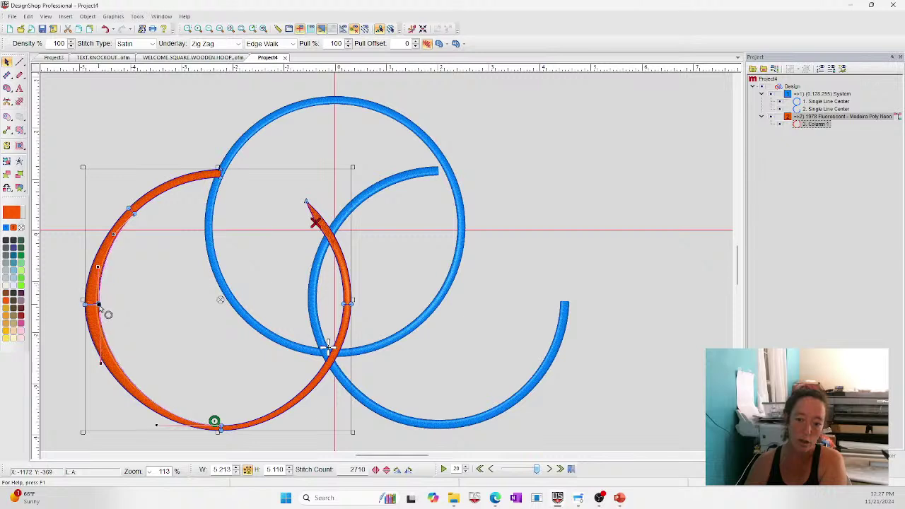
Step: Create a new project and draw a Complex Fill circle about 5.3 in wide, centred on the vertical axis
left_click(90, 308)
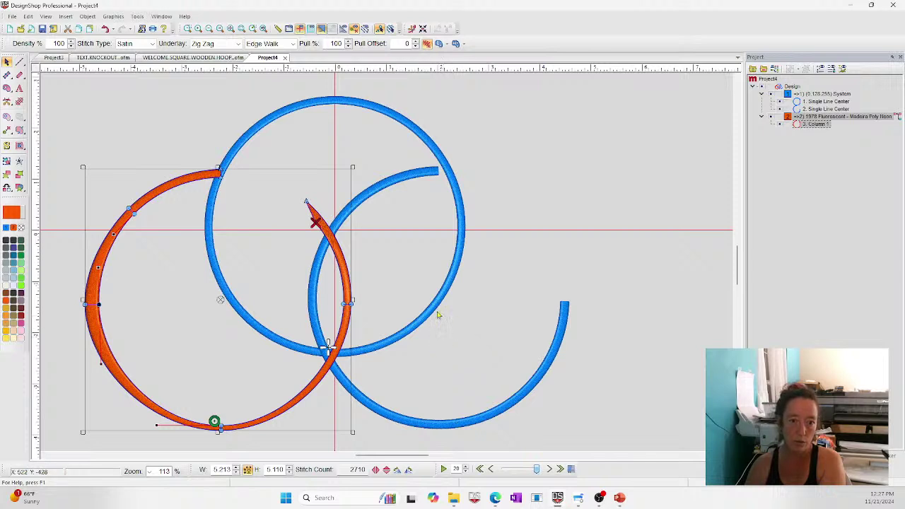
left_click(10, 29)
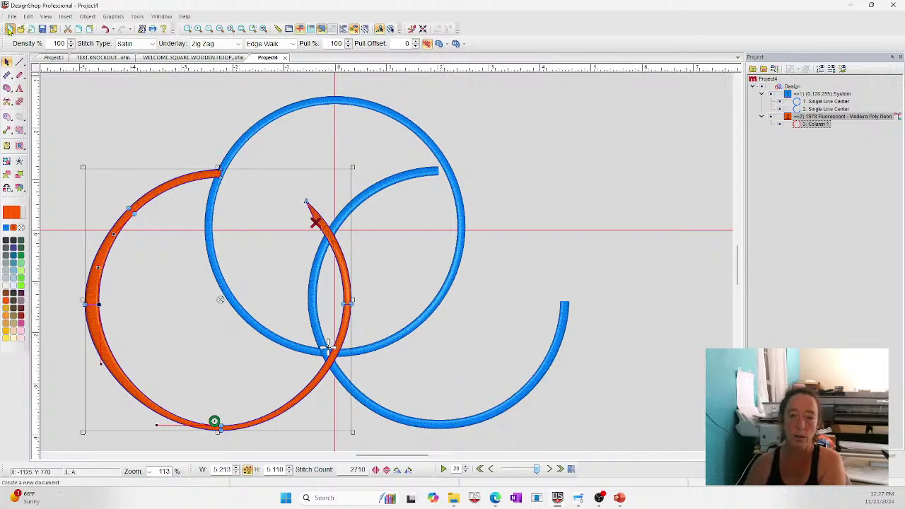
left_click(7, 89)
left_click(11, 90)
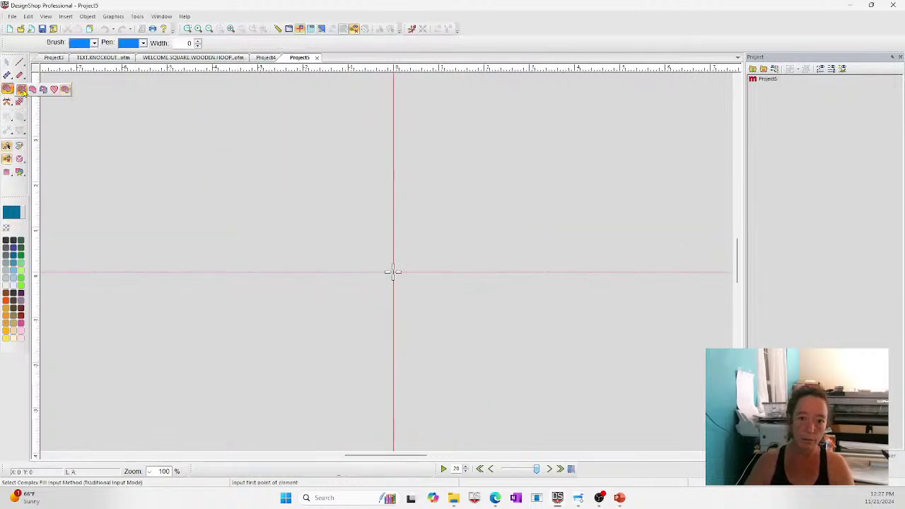
left_click(27, 90)
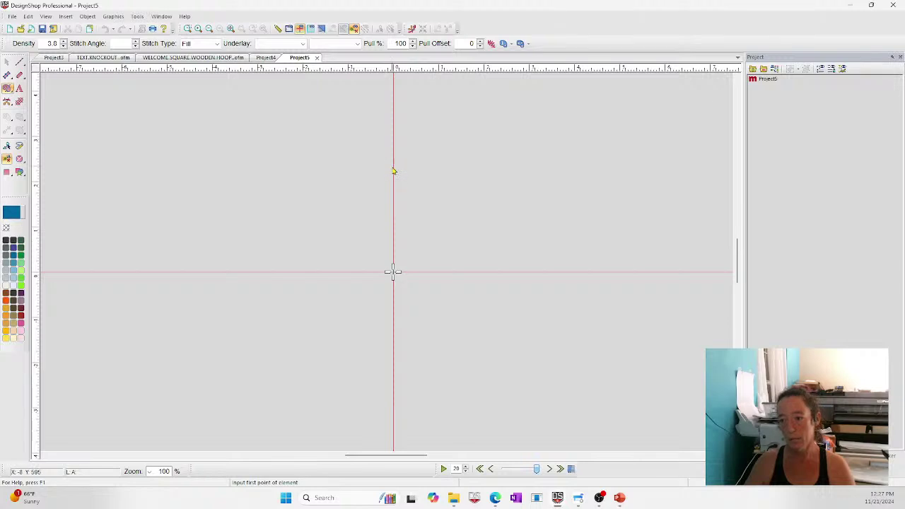
left_click(394, 170)
left_click(394, 408)
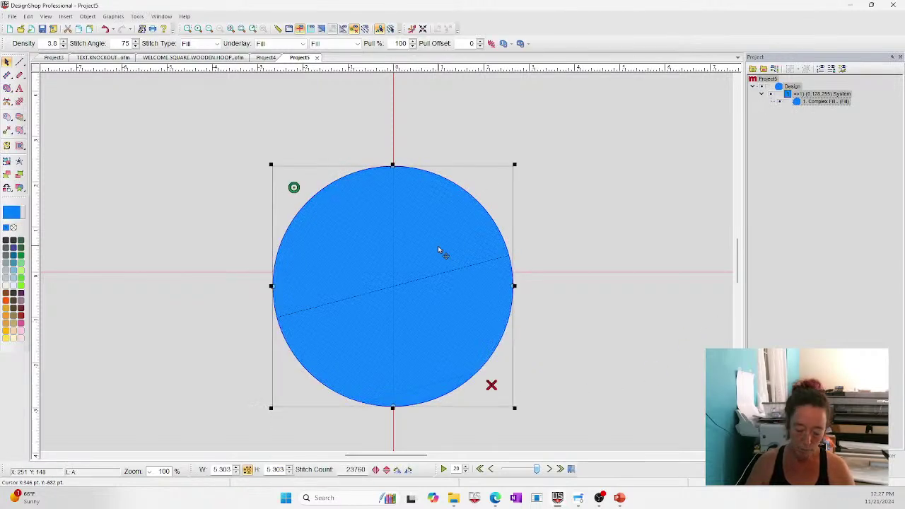
Step: Duplicate the circle as a smaller one about 3.8 in wide, offset up and left inside the original, and recolor it 1953 Pastel Blue
key("ctrl+d")
left_click_drag(514, 165, 440, 230)
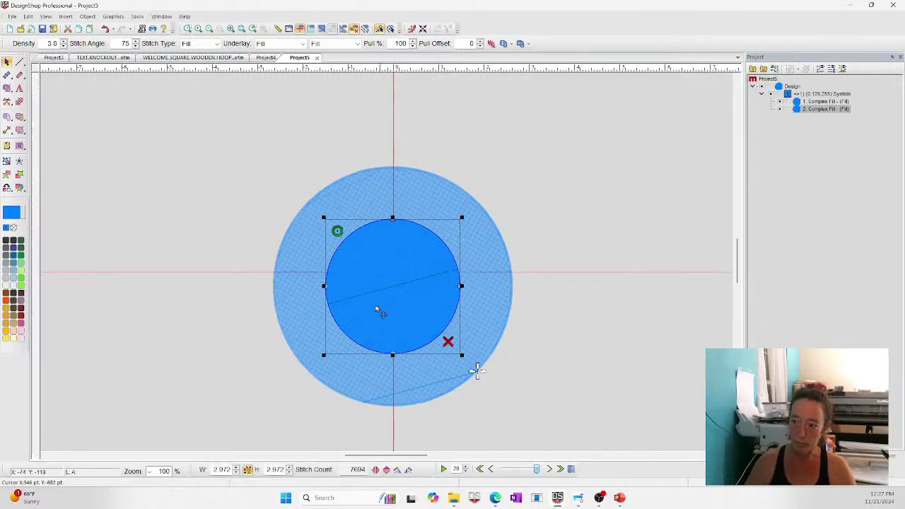
left_click_drag(376, 309, 384, 289)
left_click_drag(331, 335, 294, 412)
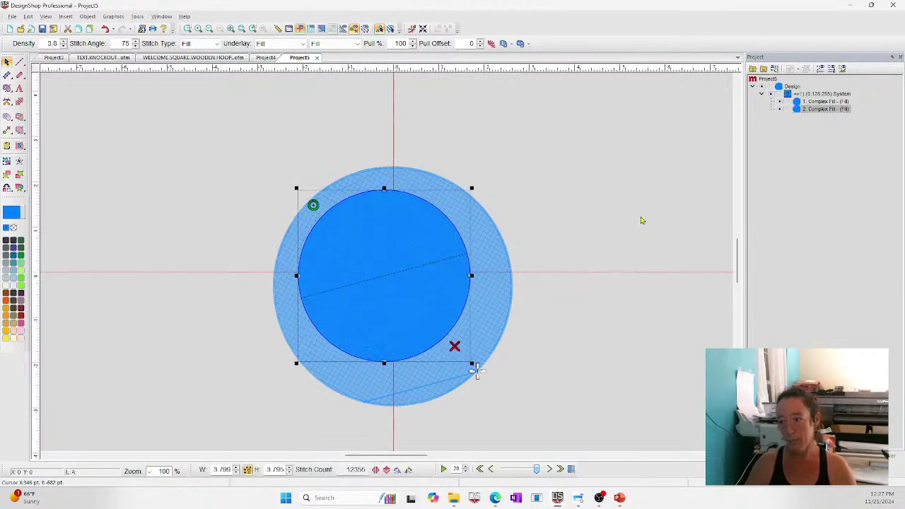
left_click(517, 319)
left_click(413, 280)
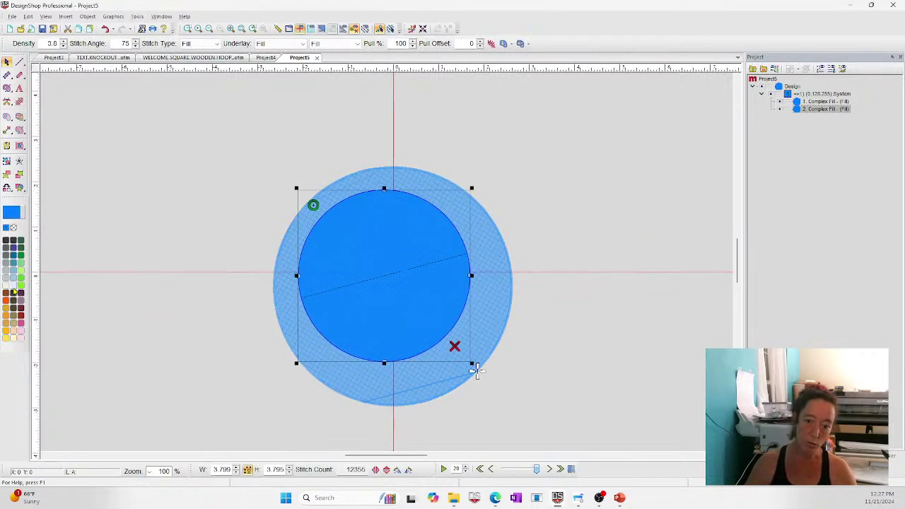
key("ctrl+z")
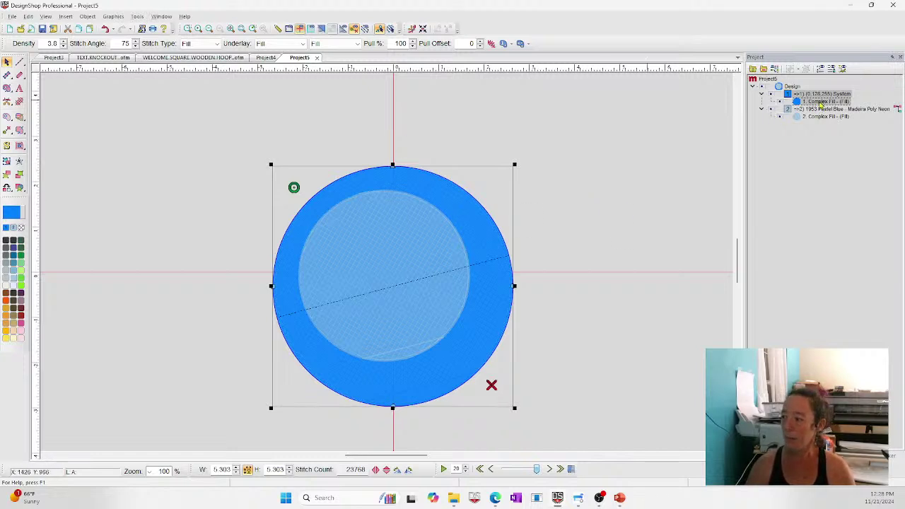
Step: Subtract the small pastel circle from the large blue circle and delete the small circle
left_click(400, 259)
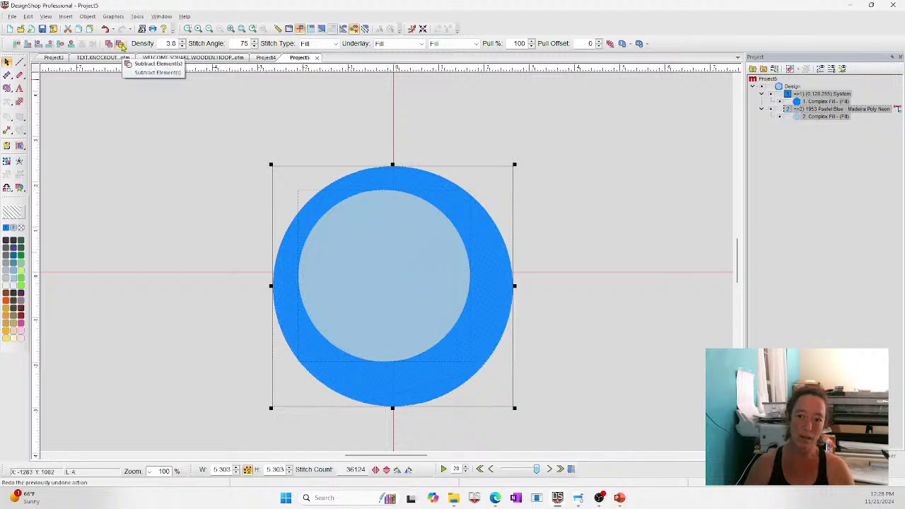
left_click(120, 43)
left_click(661, 267)
left_click(357, 311)
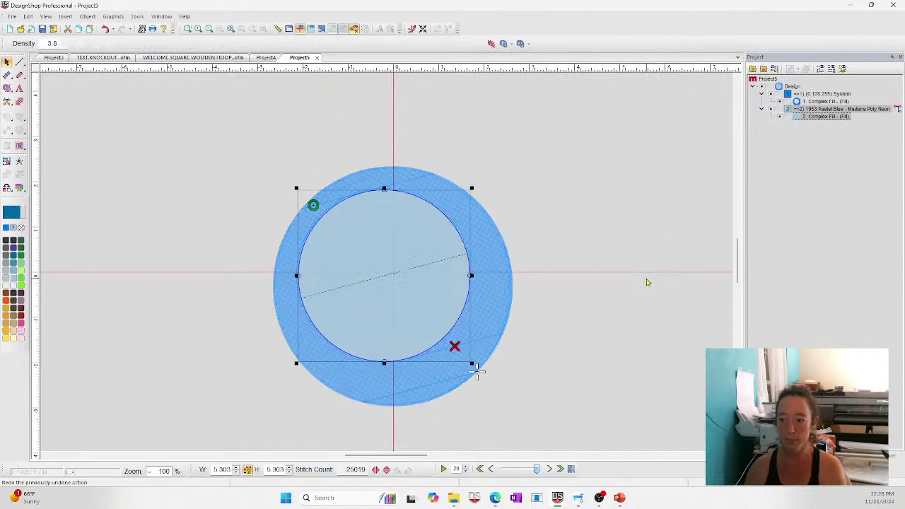
key("Delete")
left_click(625, 288)
left_click(434, 202)
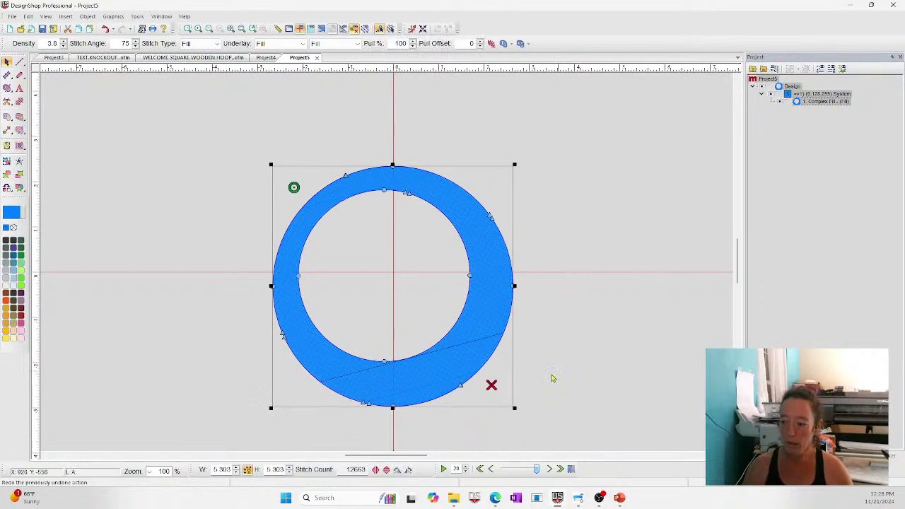
Step: Scale the ring down to about 2.89 in wide and set its stitch type to Satin
double_click(515, 408)
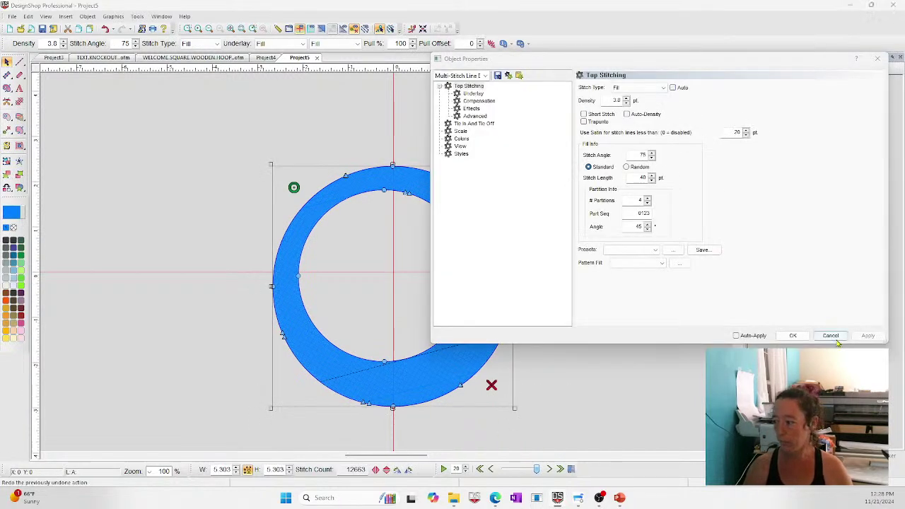
key("Escape")
left_click(514, 409)
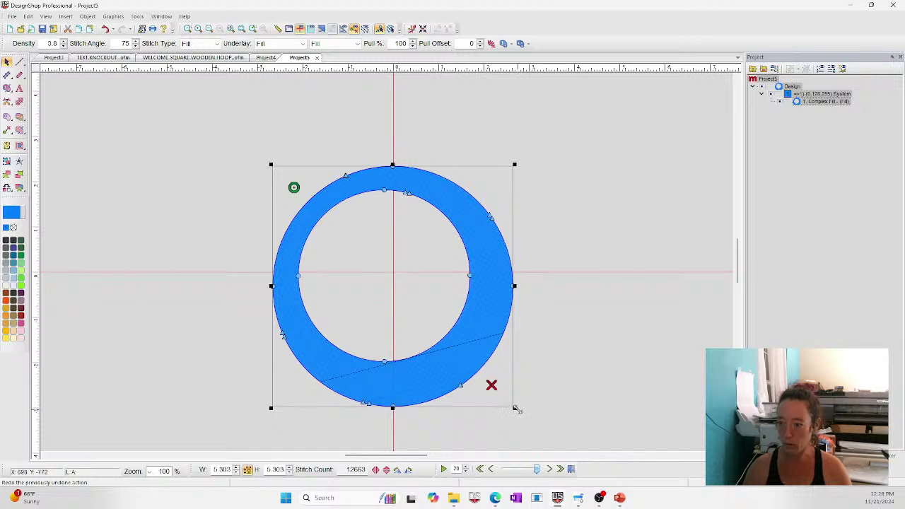
left_click_drag(515, 408, 460, 353)
left_click(201, 43)
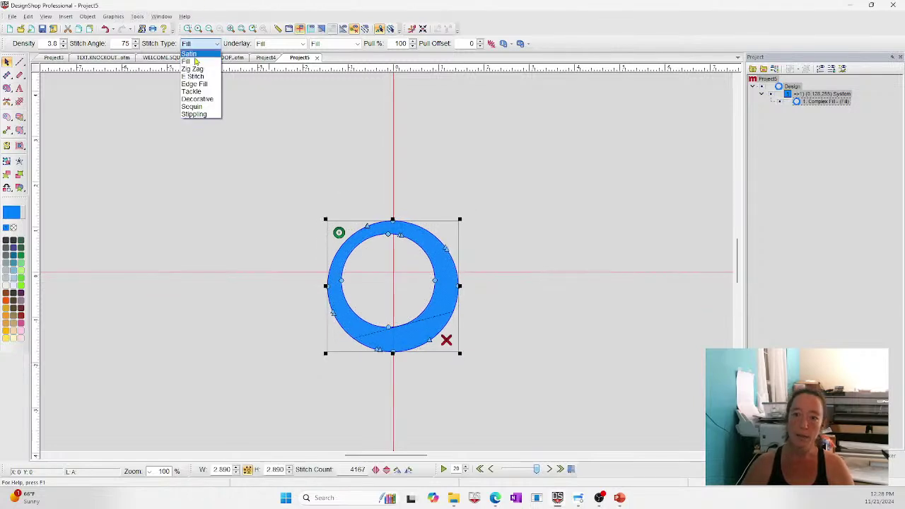
left_click(195, 63)
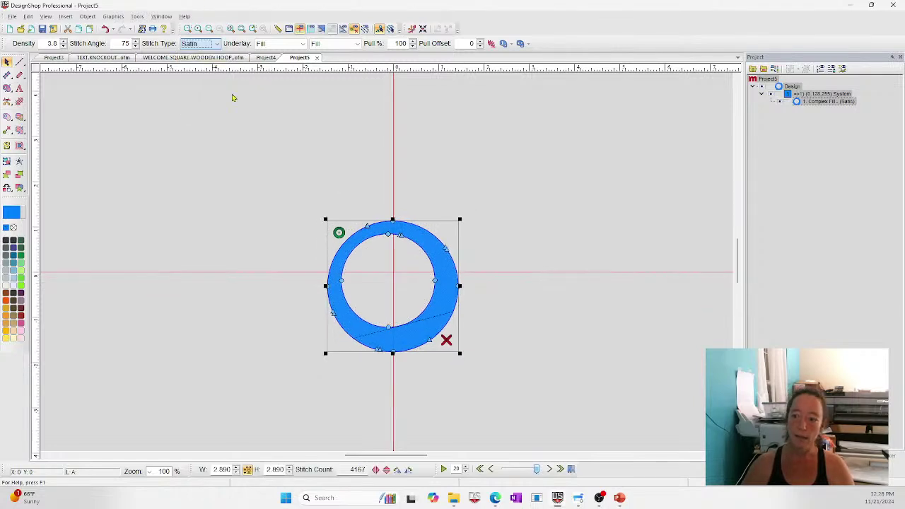
Step: Center the design, show it in the 3D view, and scale the ring down to about 2.31 in wide
left_click(423, 29)
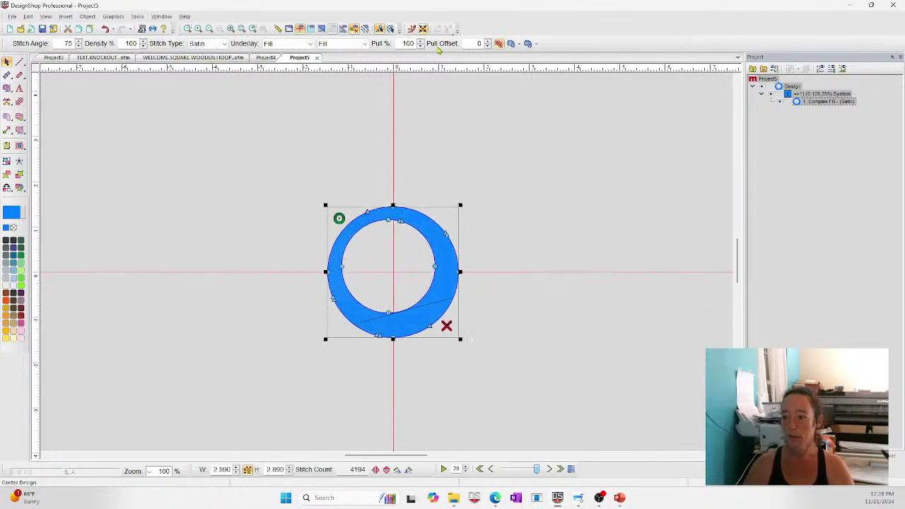
left_click(322, 28)
left_click(241, 29)
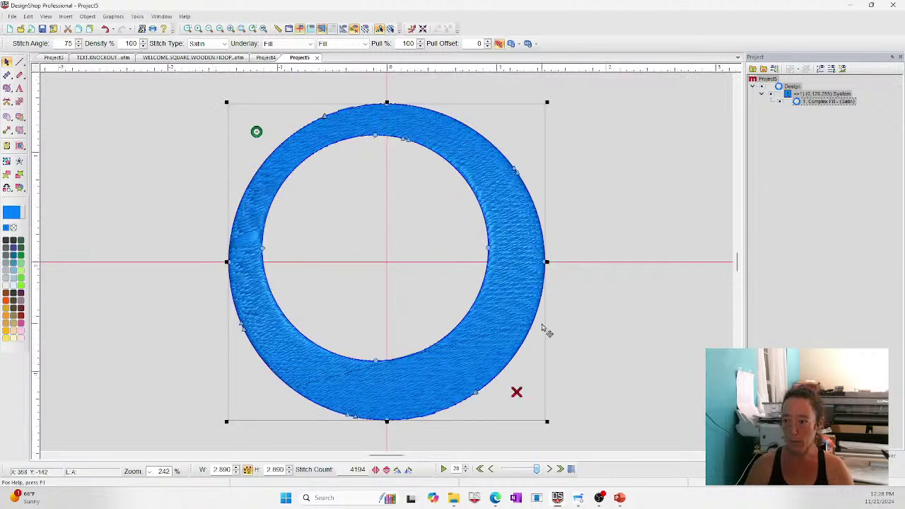
left_click_drag(547, 423, 533, 400)
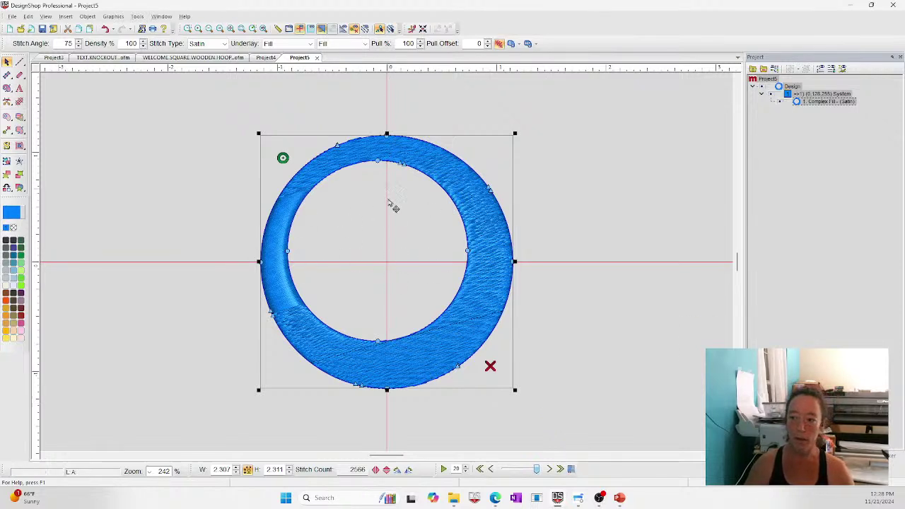
left_click(503, 268)
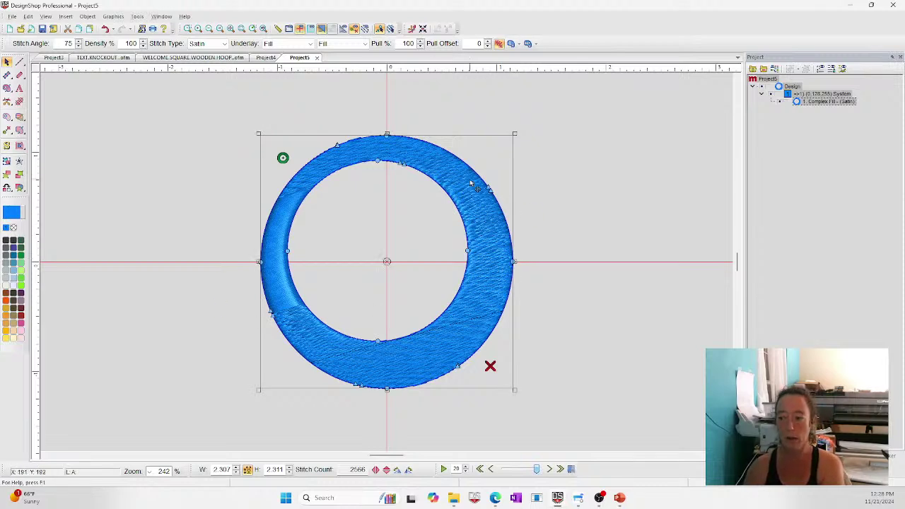
left_click(632, 226)
left_click(485, 209)
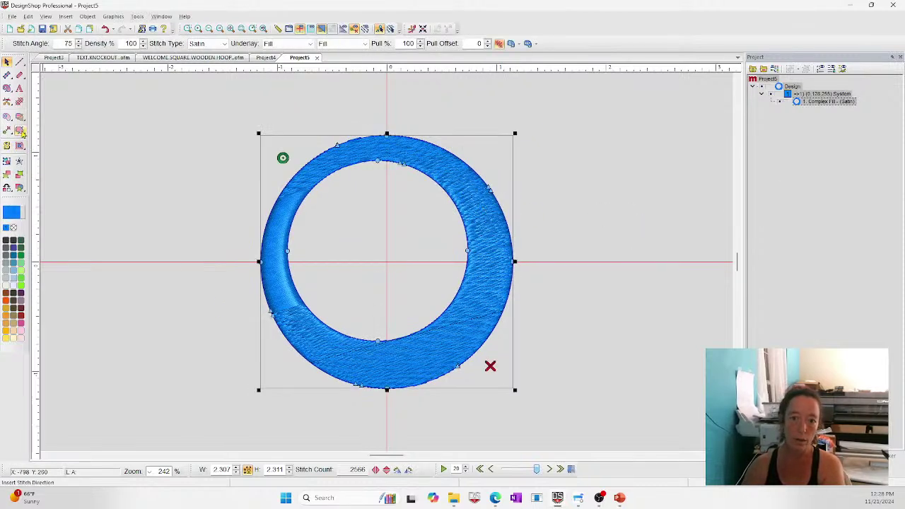
Step: Insert stitch direction lines across the ring: diagonals at the lower left and from upper left to lower right, plus a vertical and a horizontal
left_click(22, 132)
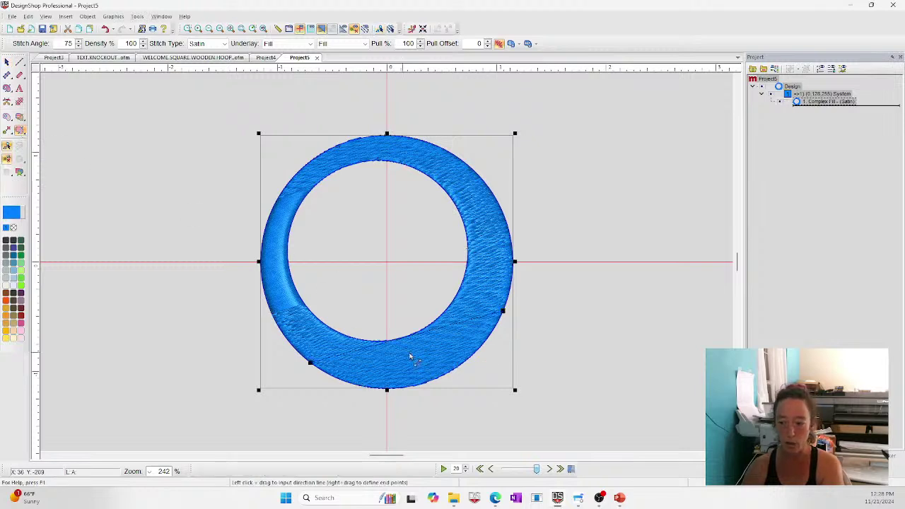
left_click_drag(503, 311, 387, 266)
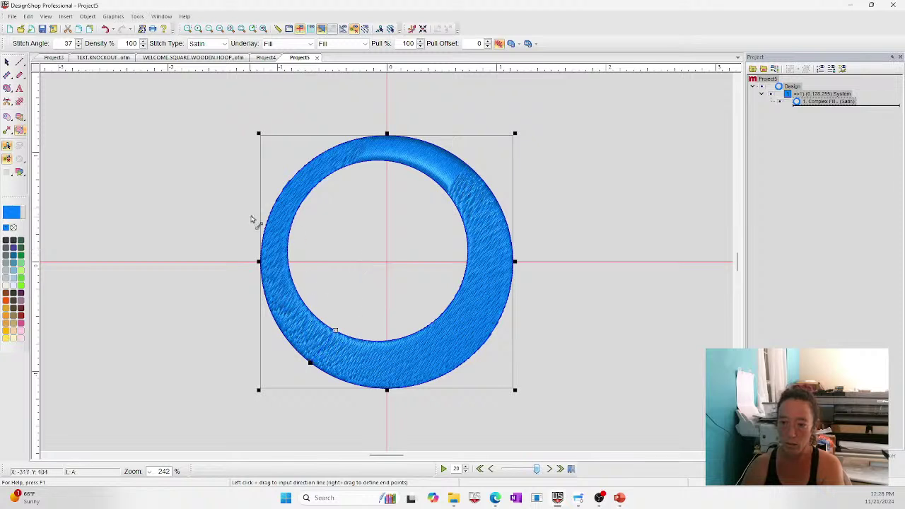
left_click_drag(282, 158, 530, 402)
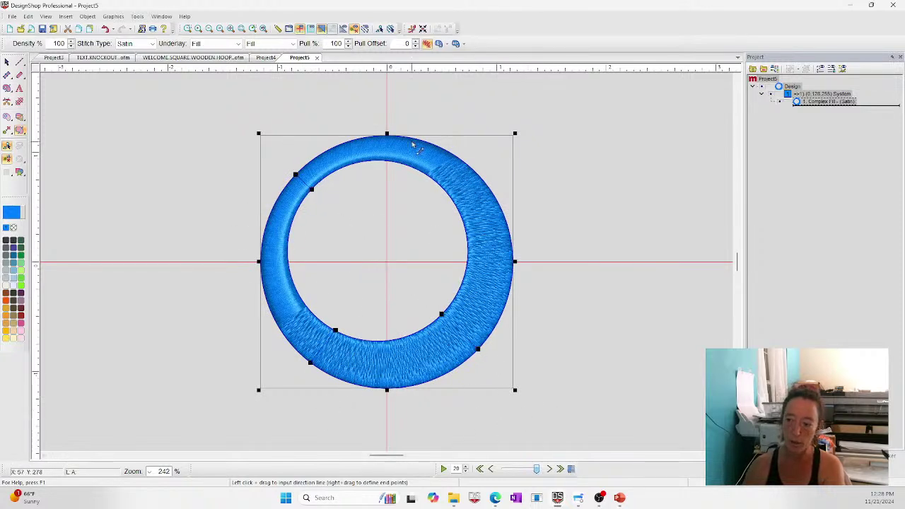
left_click_drag(387, 135, 388, 418)
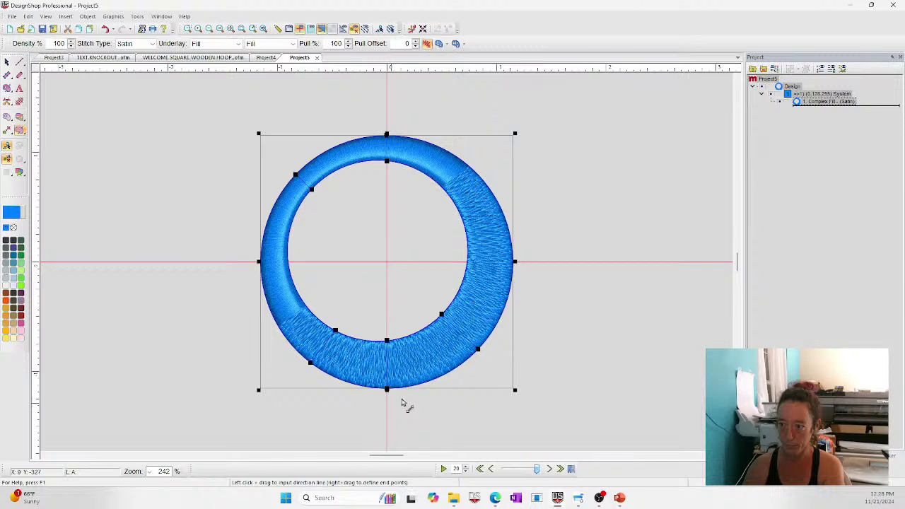
left_click_drag(255, 262, 519, 265)
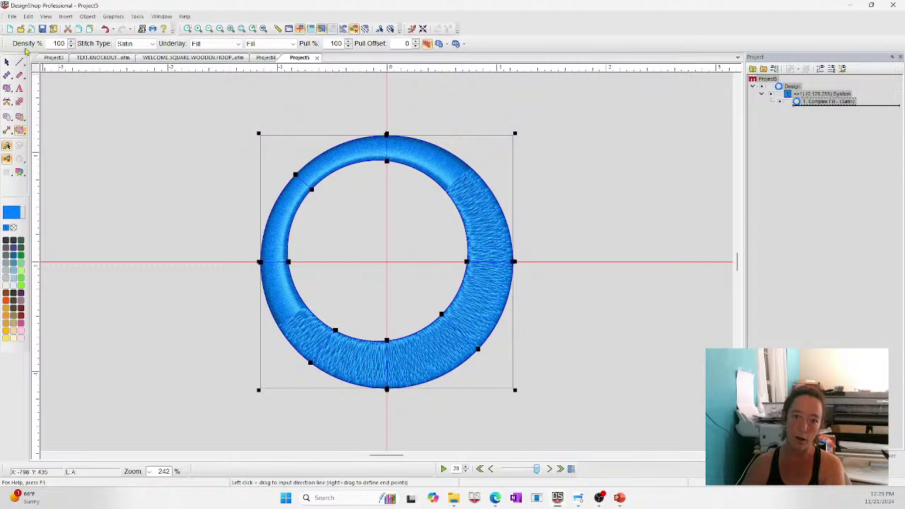
key("Escape")
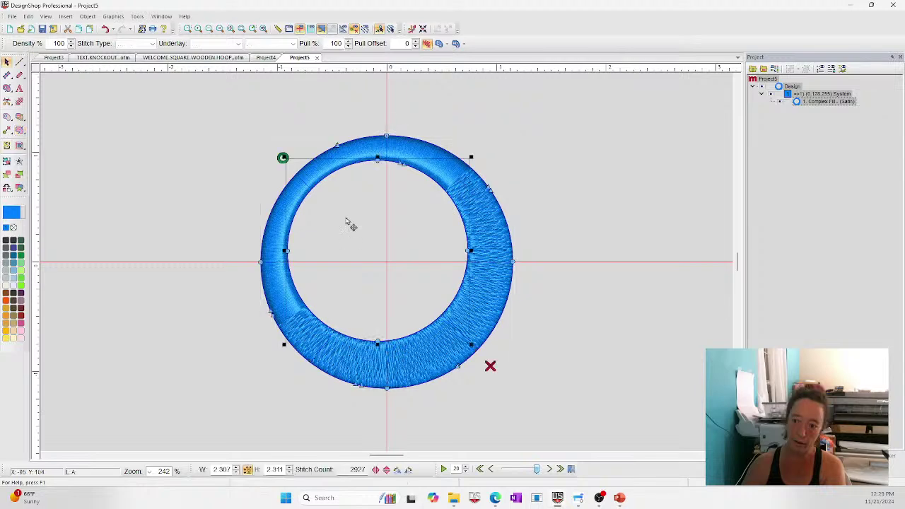
Step: Shift the ring's hole slightly down and to the right, and undo the further downward move
left_click_drag(347, 222, 388, 251)
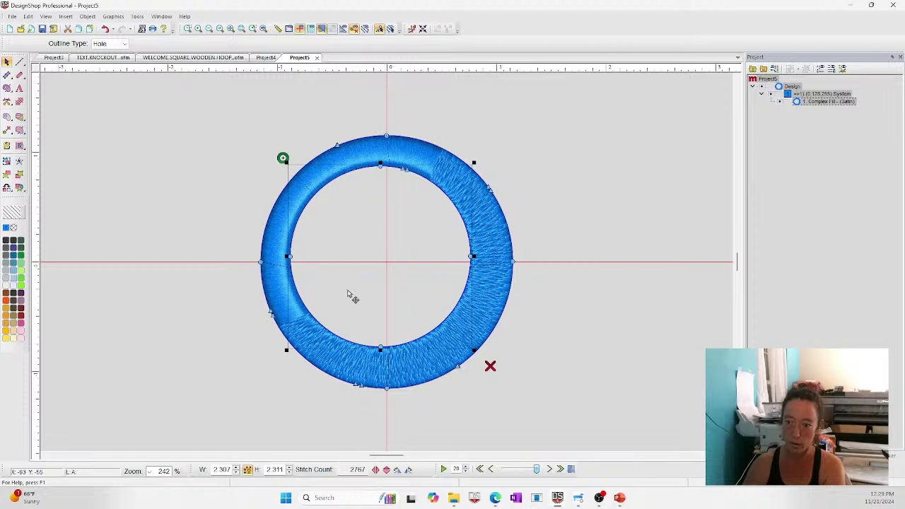
left_click_drag(349, 295, 356, 308)
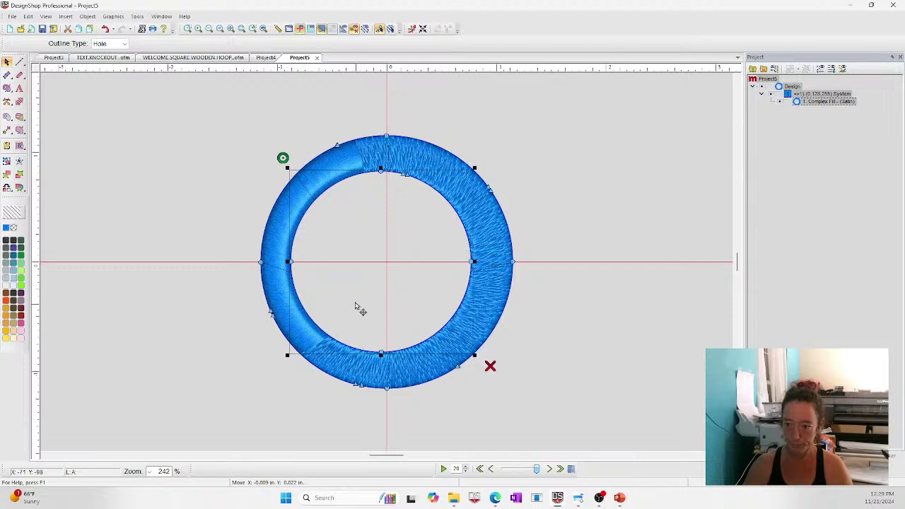
key("Escape")
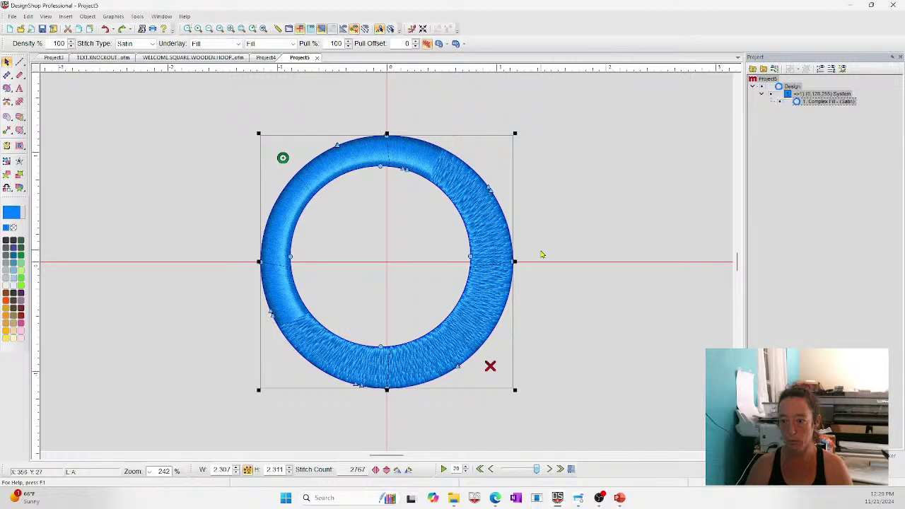
Step: Scale the ring down to about 1.84 in wide and change its limit for using Fill on long stitch lines so the whole ring stitches as satin
left_click_drag(513, 389, 464, 340)
right_click(386, 260)
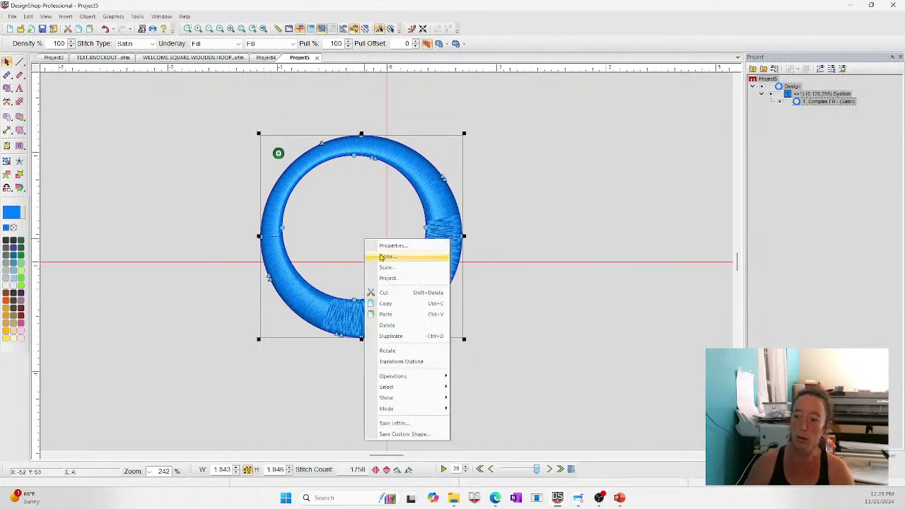
left_click(382, 258)
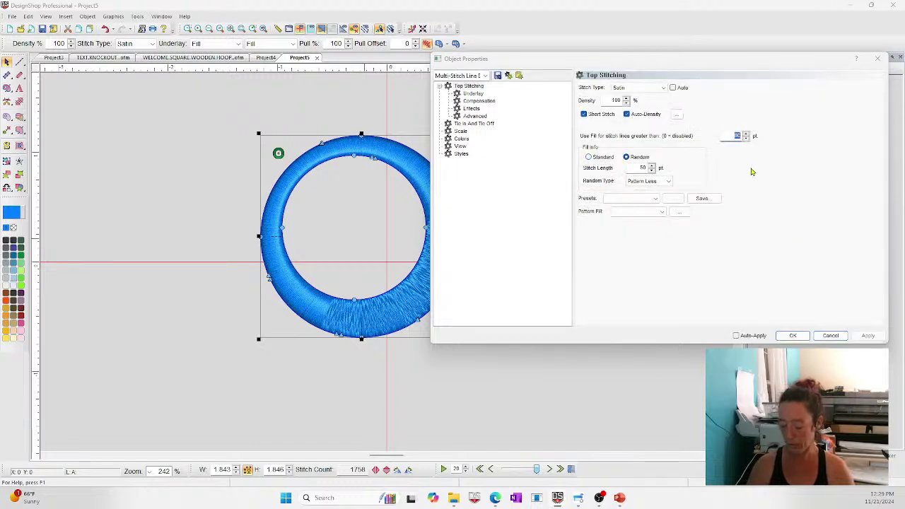
left_click(792, 335)
left_click(541, 155)
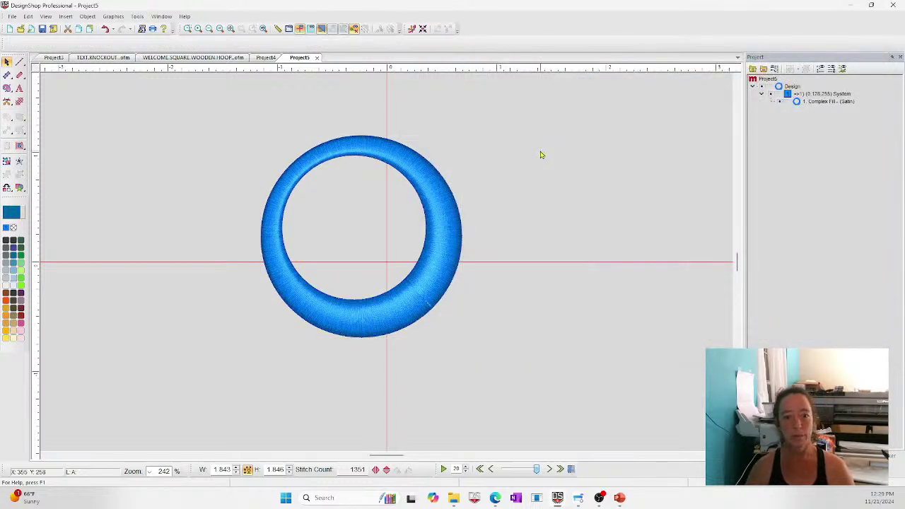
left_click(442, 293)
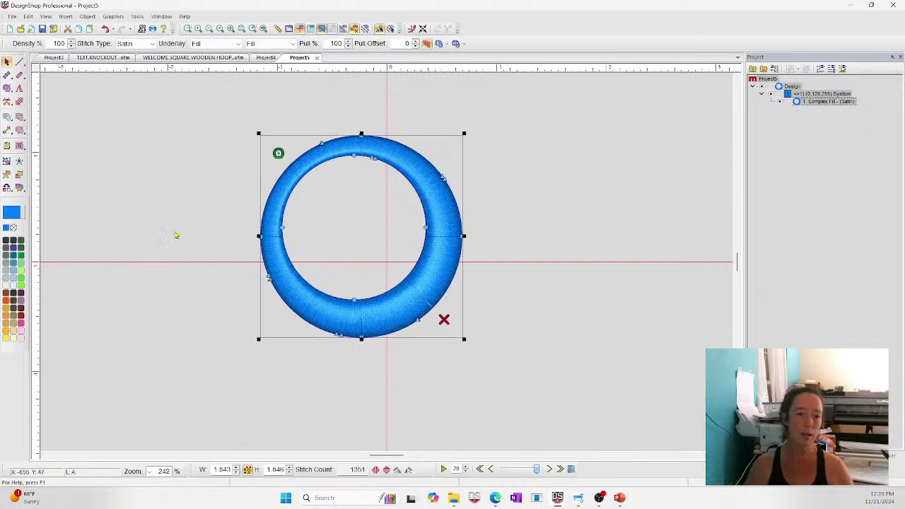
left_click(7, 88)
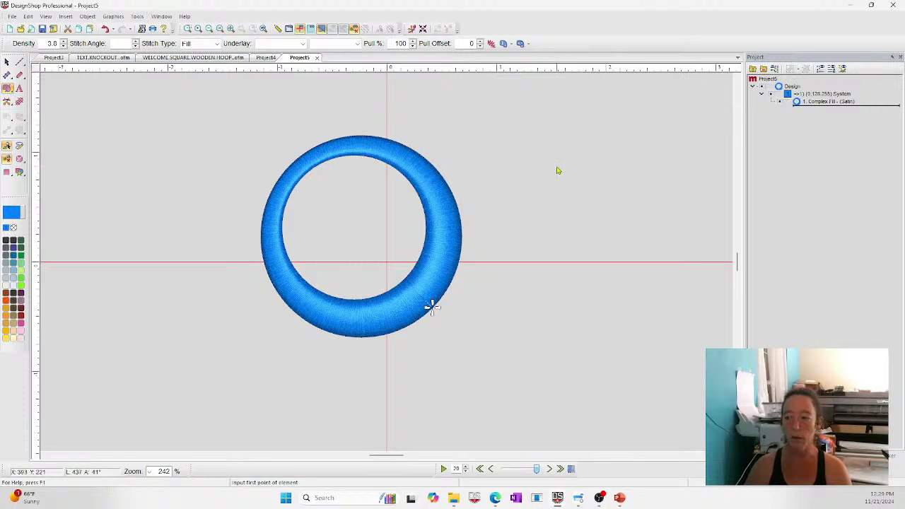
left_click(517, 166)
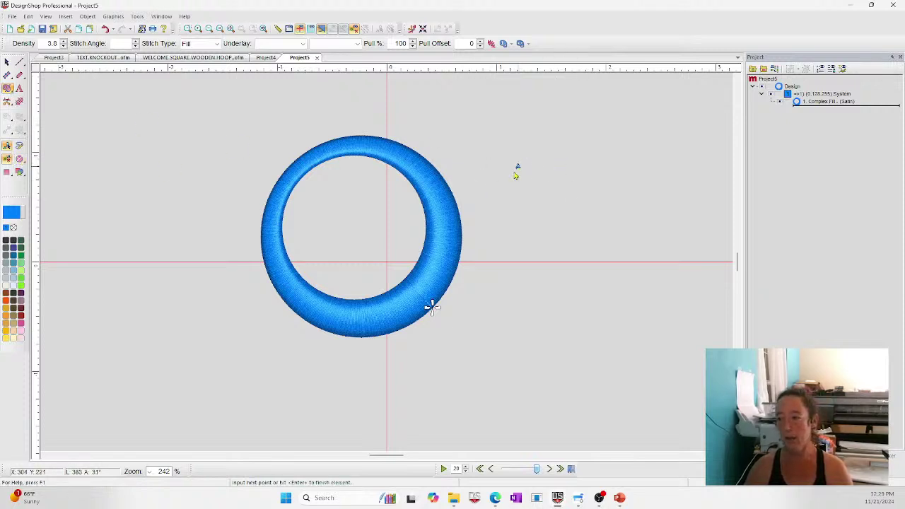
left_click(501, 277)
left_click(701, 316)
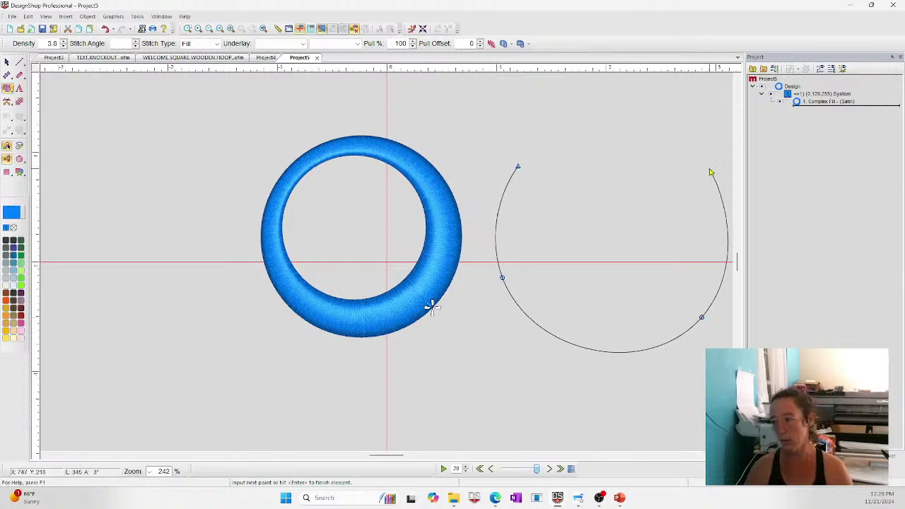
left_click(711, 128)
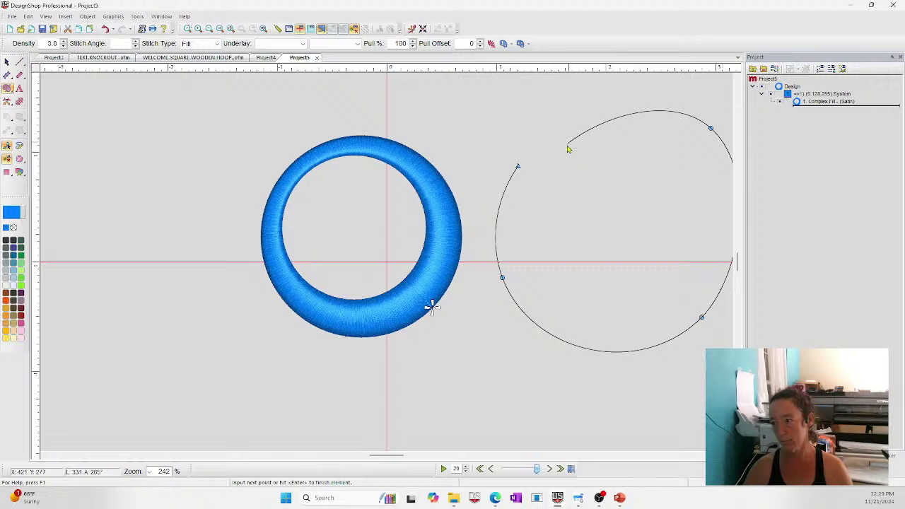
left_click(524, 162)
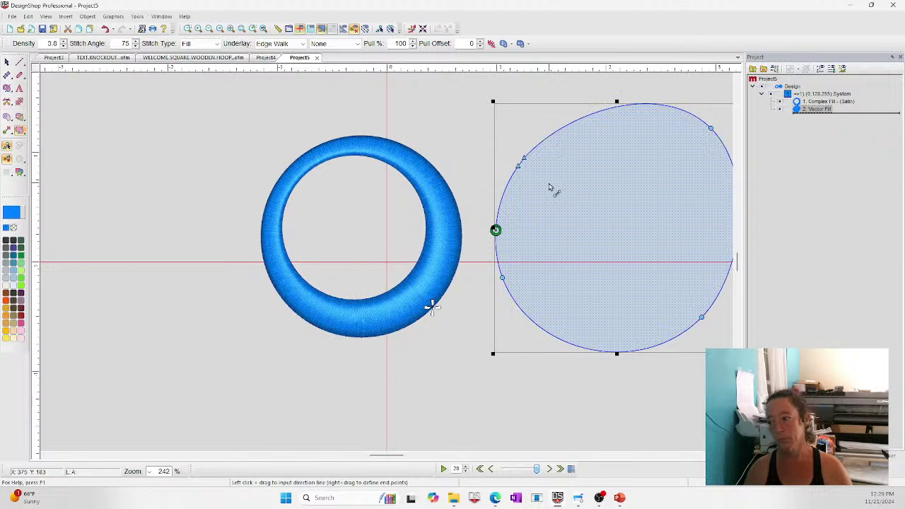
key("Delete")
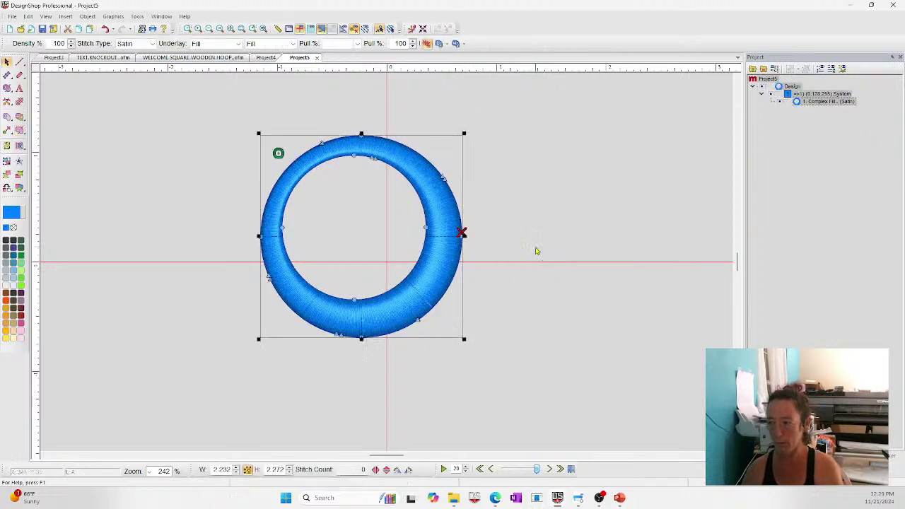
Step: Trace the outer edge of the existing satin ring with a closed, curved Complex Fill outline
left_click(7, 88)
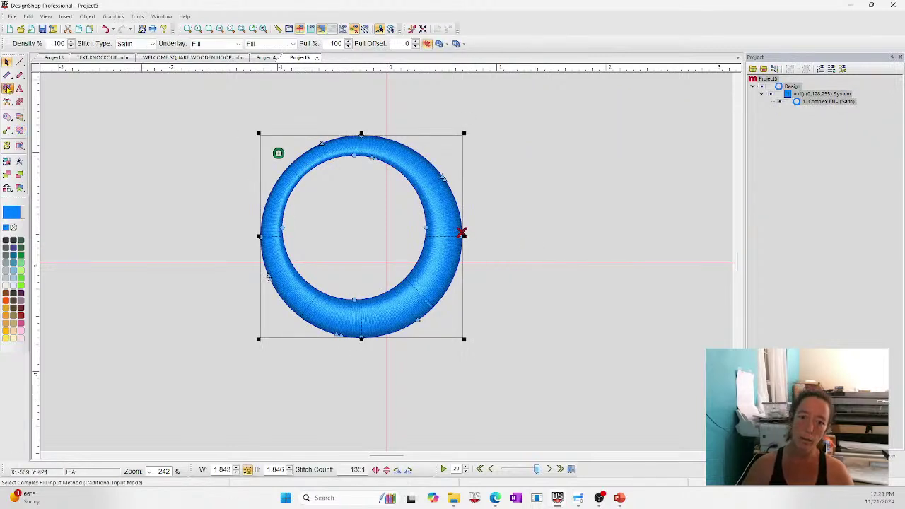
left_click(308, 151)
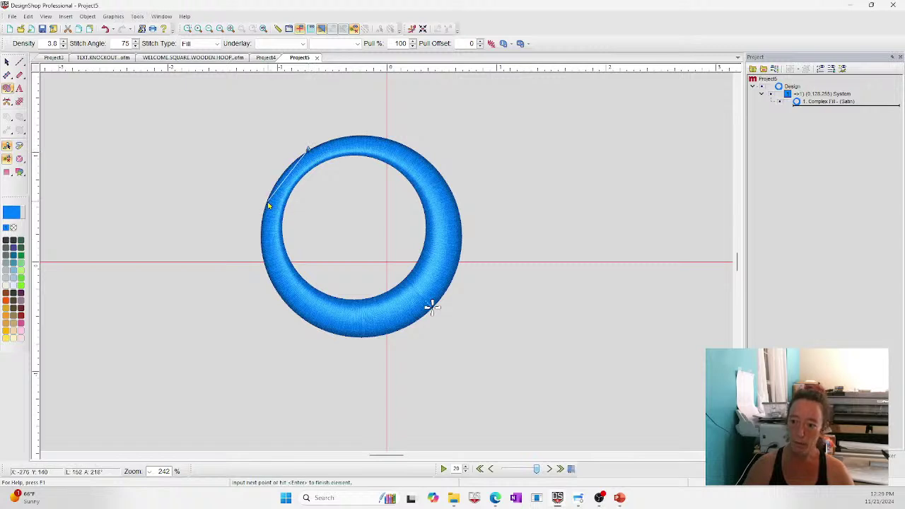
left_click(268, 202)
left_click(304, 322)
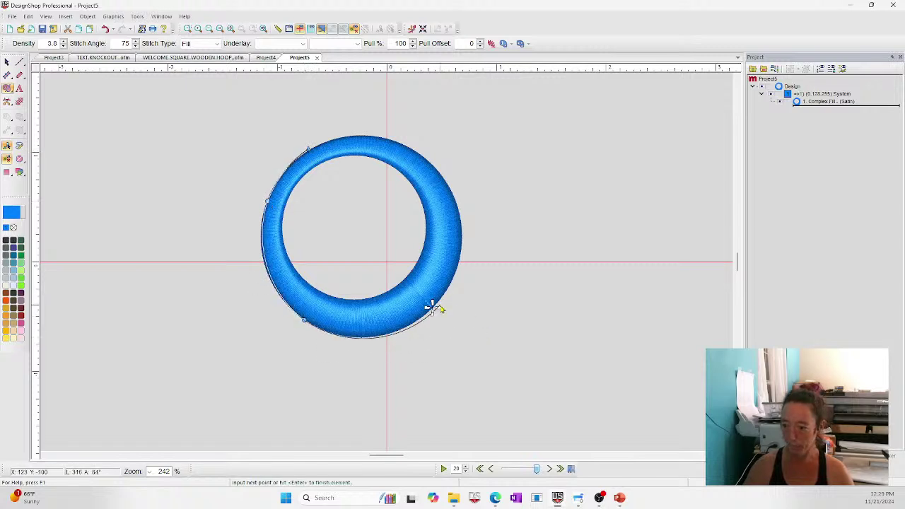
left_click(423, 158)
left_click(334, 140)
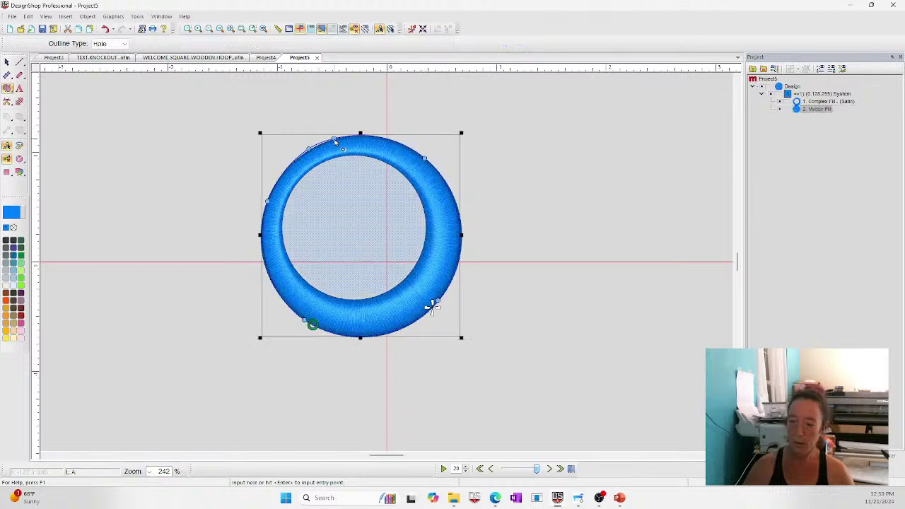
key("Return")
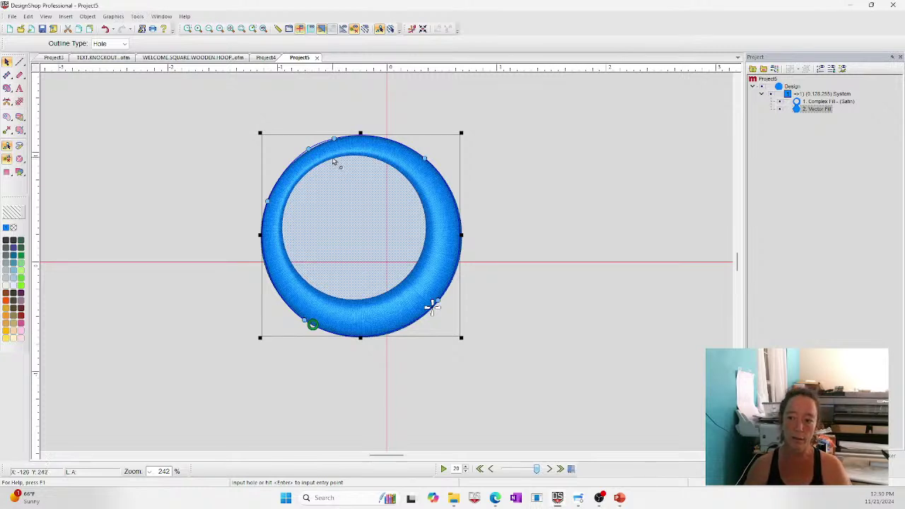
Step: Add a hole to the new Complex Fill by tracing the inner edge of the ring with curved points
left_click(332, 160)
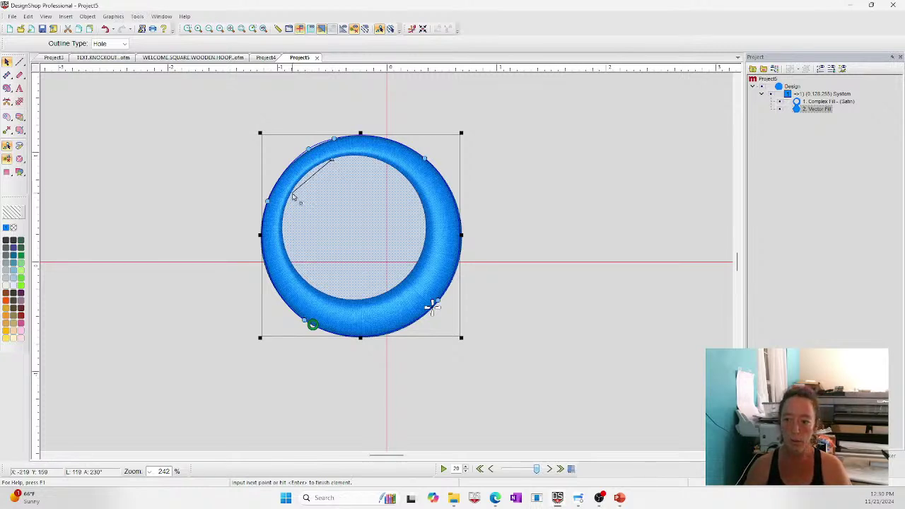
left_click(282, 237)
left_click(305, 281)
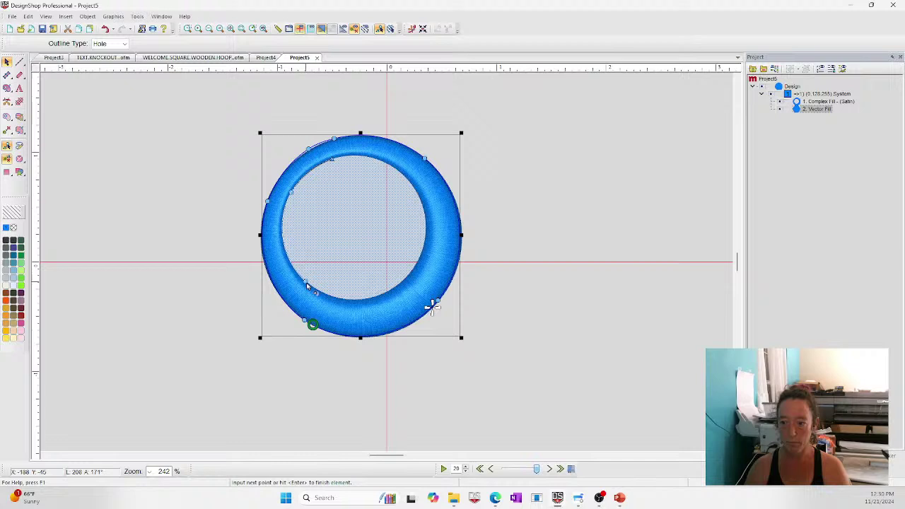
left_click(388, 291)
left_click(422, 204)
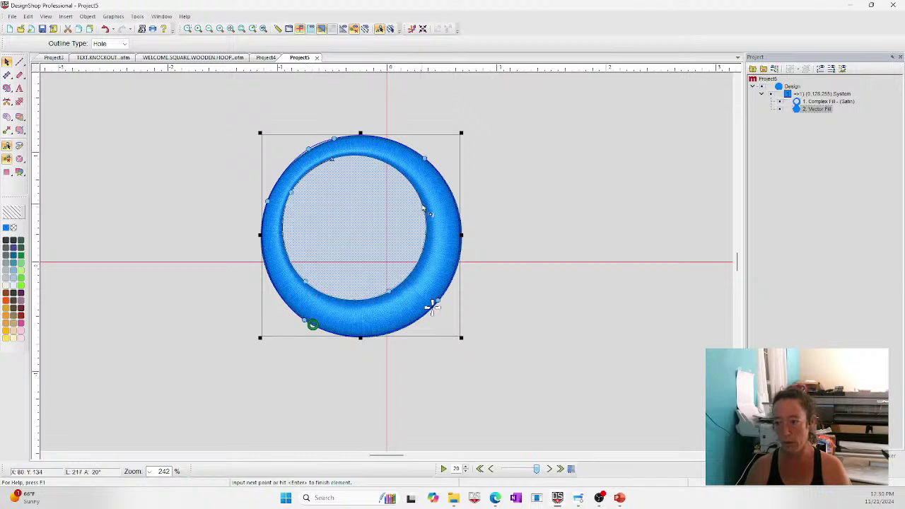
left_click(373, 159)
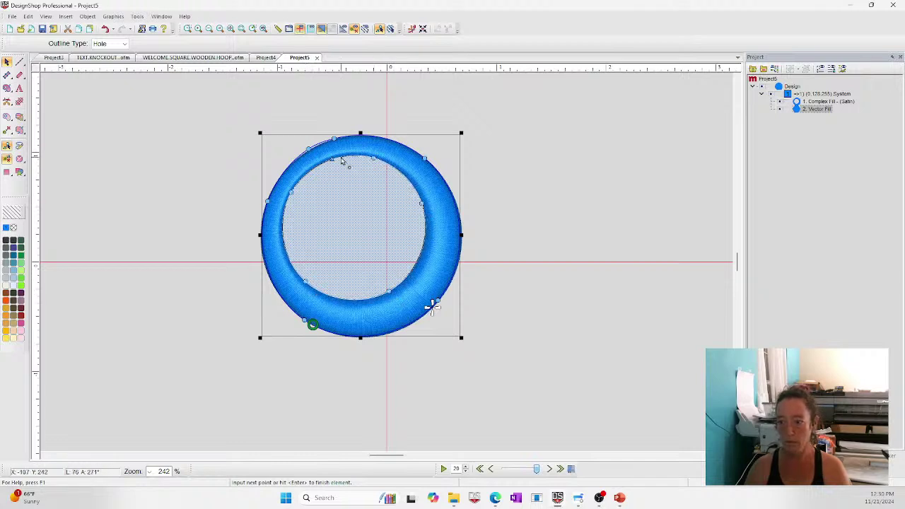
key("Return")
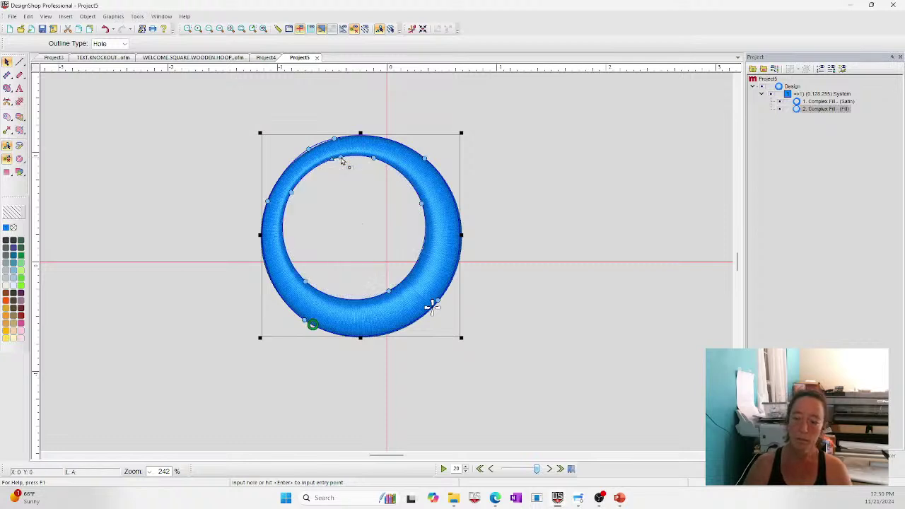
Step: Add a small rounded hole within the band at the ring's lower right, and finish entering holes
left_click(436, 255)
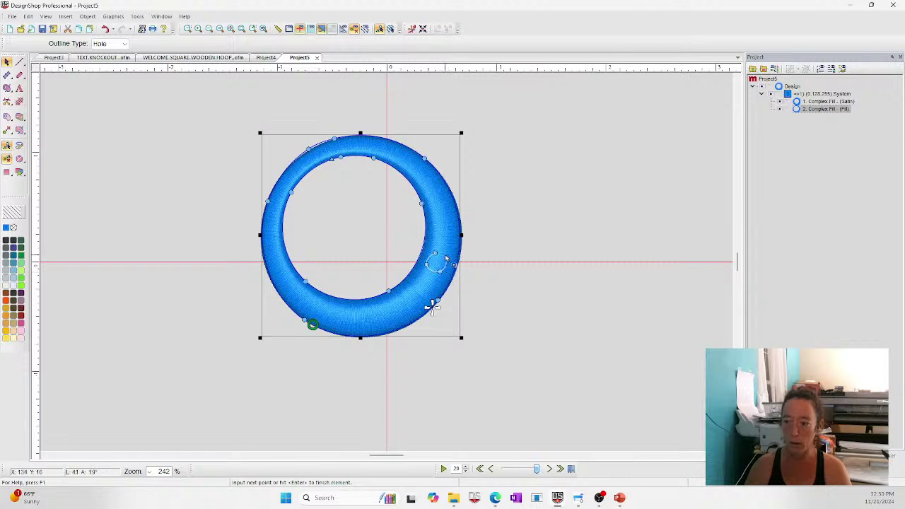
key("Return")
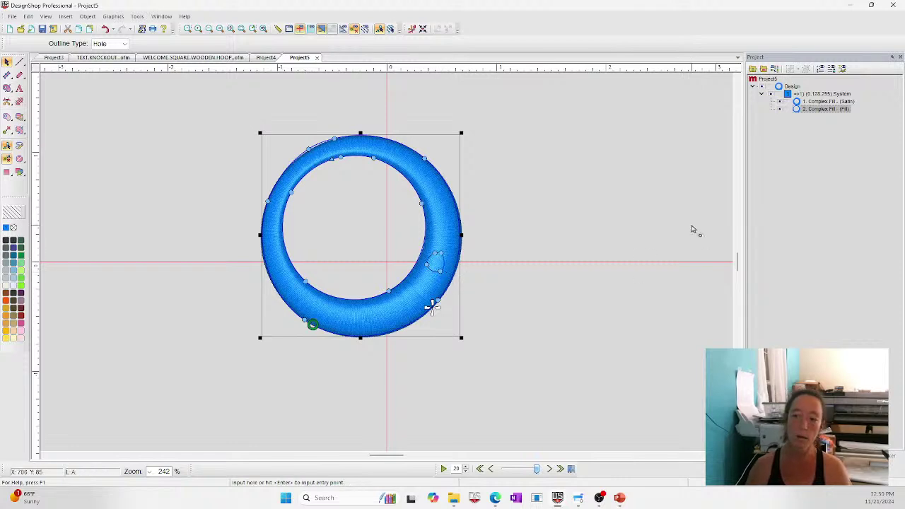
key("Return")
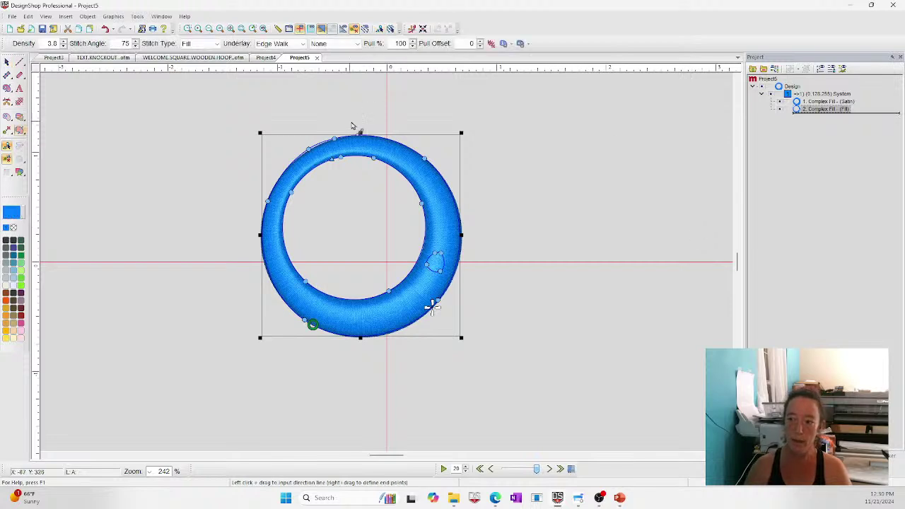
Step: Insert a vertical and a horizontal stitch direction line across the full width of the new ring
left_click_drag(367, 128, 365, 397)
left_click_drag(247, 226, 519, 242)
key("Return")
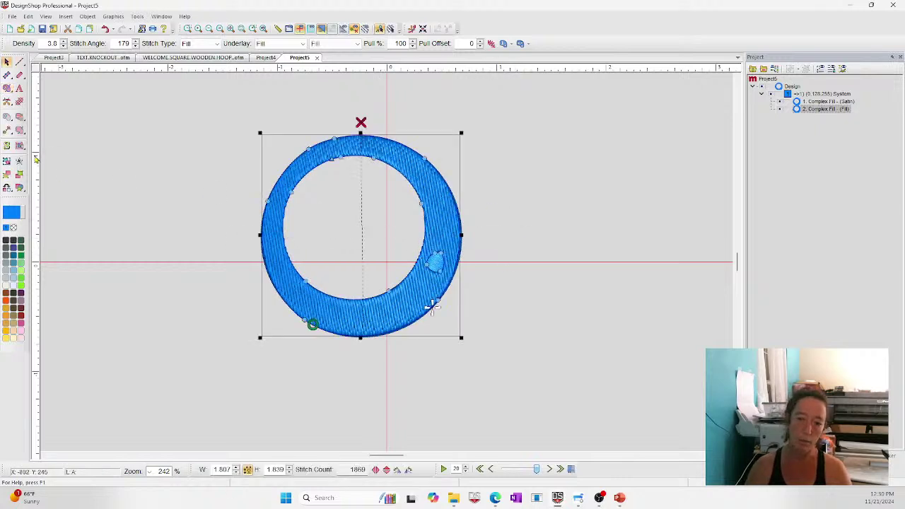
left_click(20, 130)
left_click_drag(251, 233, 541, 242)
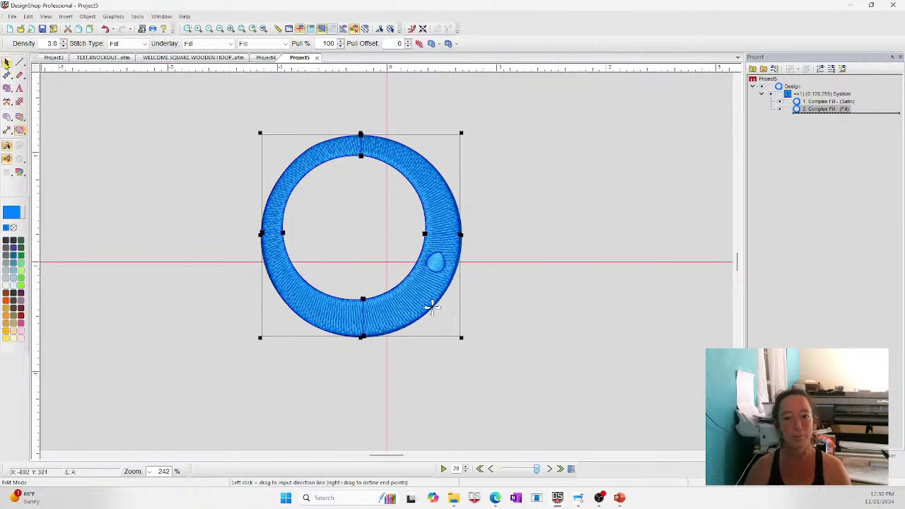
left_click(6, 62)
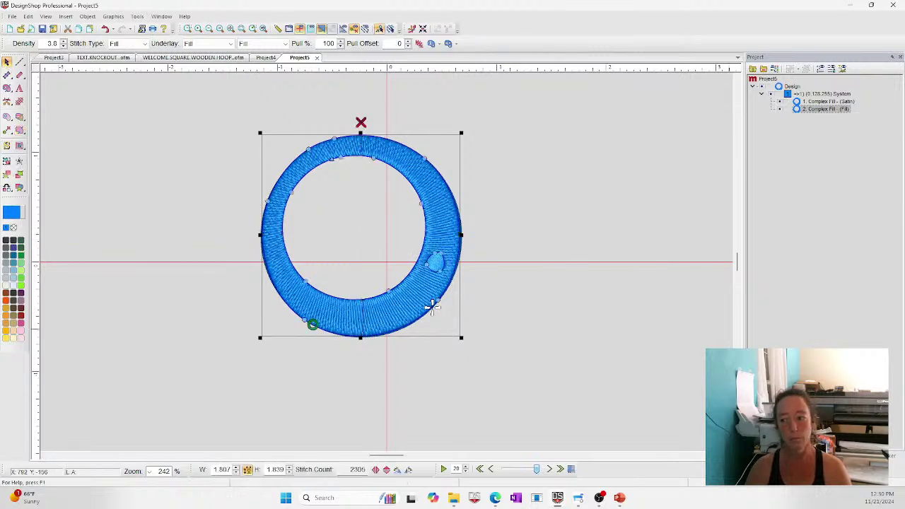
Step: Move the new Complex Fill ring off the original so it sits beside it on the right
left_click(353, 228)
left_click(446, 218)
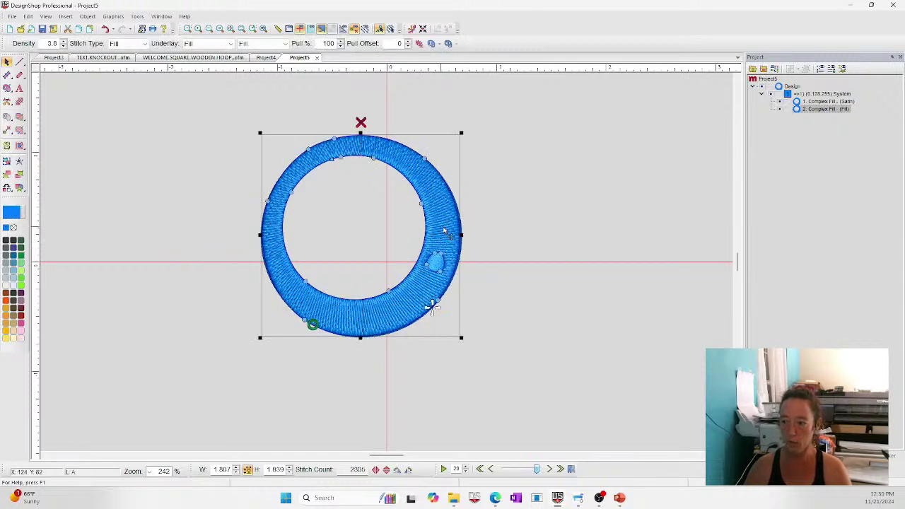
left_click_drag(446, 218, 666, 213)
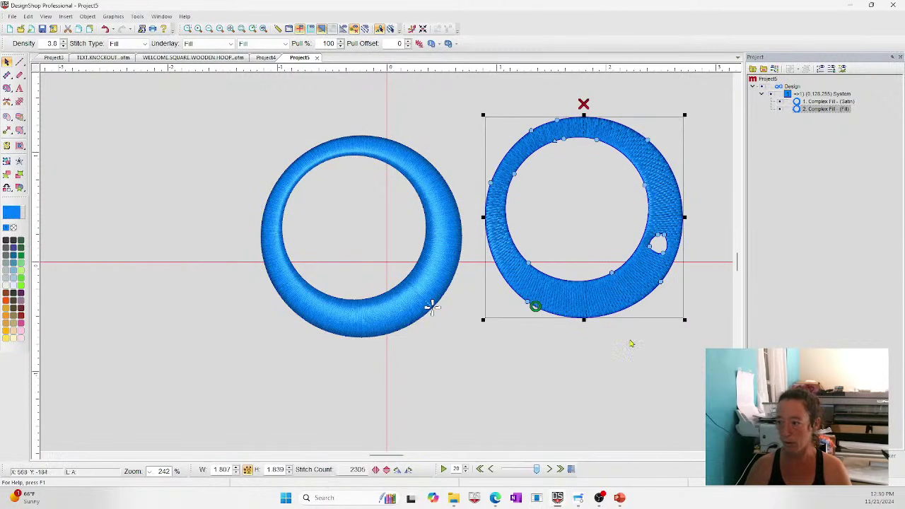
Step: Change the new ring's stitch type to Satin and scale it down proportionally, smaller than the original ring
left_click(127, 43)
left_click(116, 56)
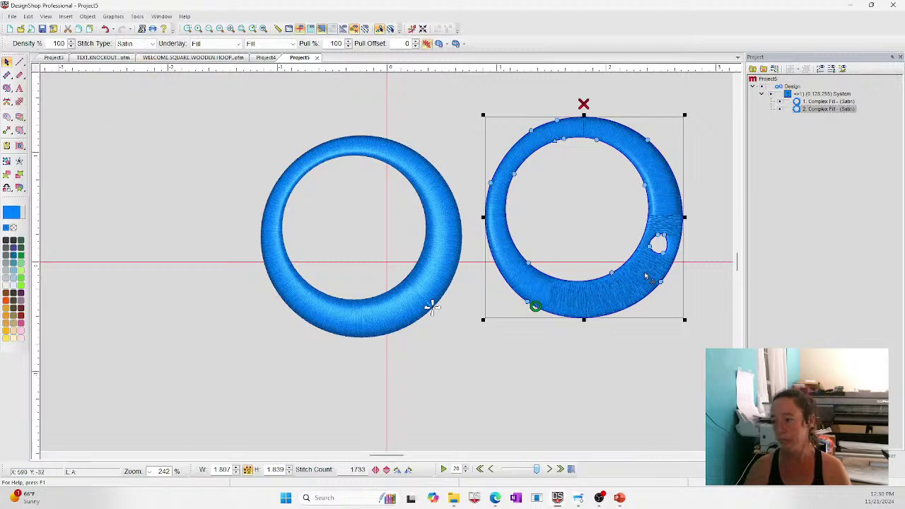
left_click_drag(688, 323, 650, 285)
left_click(689, 417)
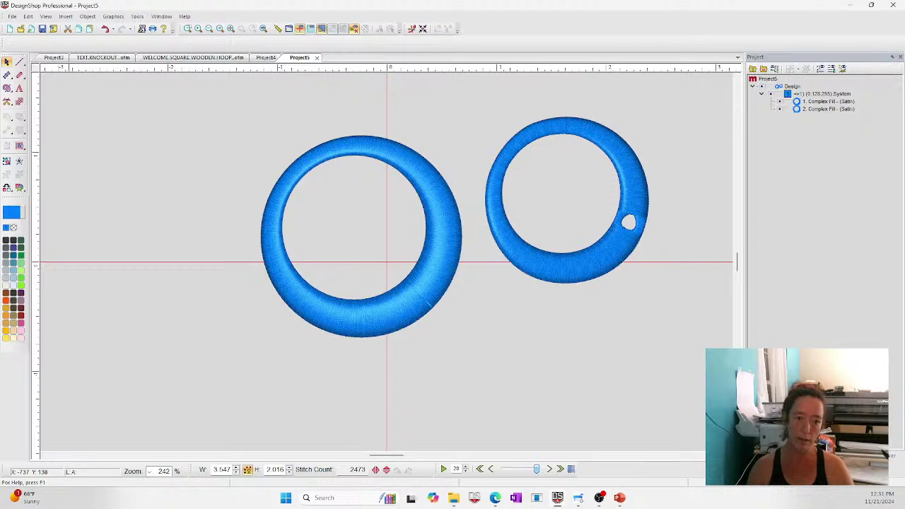
Step: Replace both rings with a straight line of Basic Block lettering 1 in high, spelling a first name with an initial capital
left_click_drag(212, 78, 701, 448)
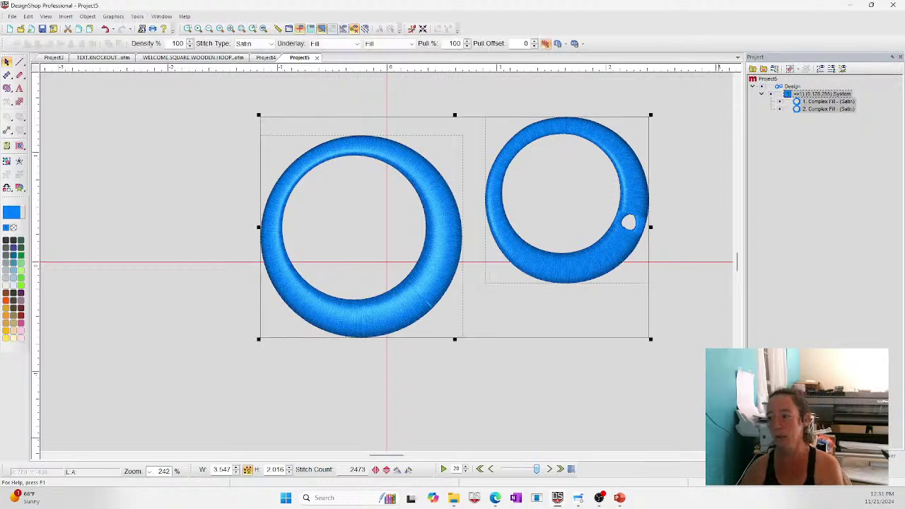
key("Delete")
left_click(19, 89)
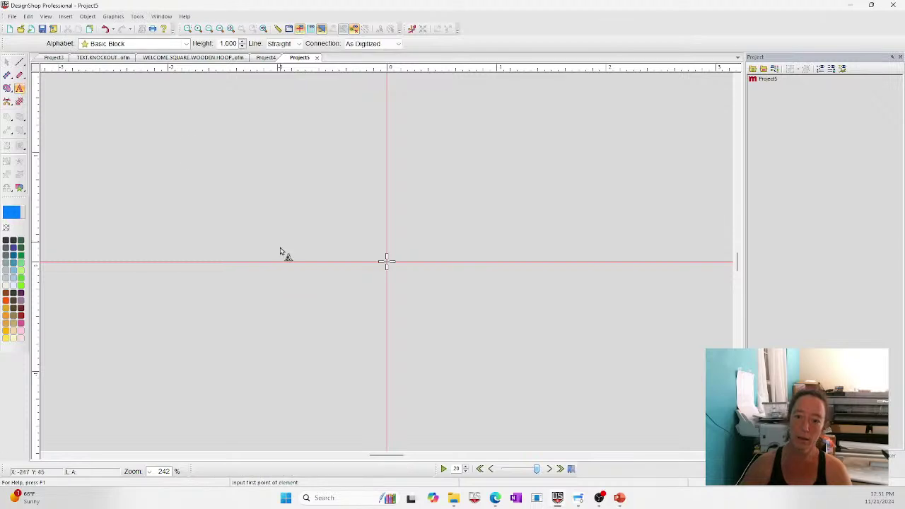
left_click(296, 275)
type("Samantha")
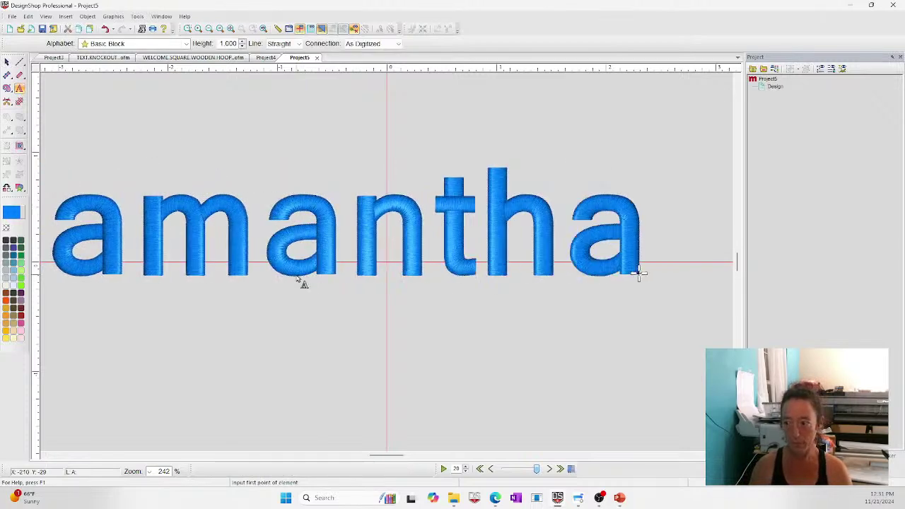
key("Return")
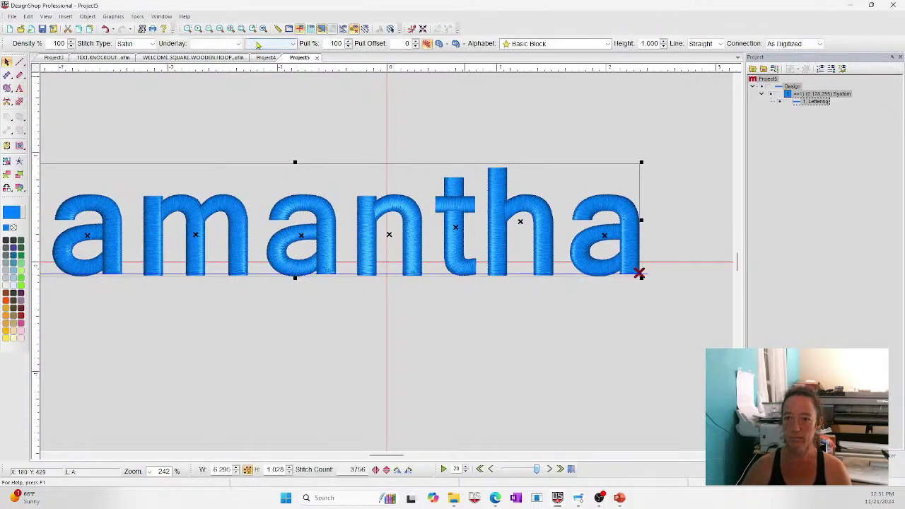
Step: Change the lettering's text to the same first name in all capitals and apply it
left_click(231, 29)
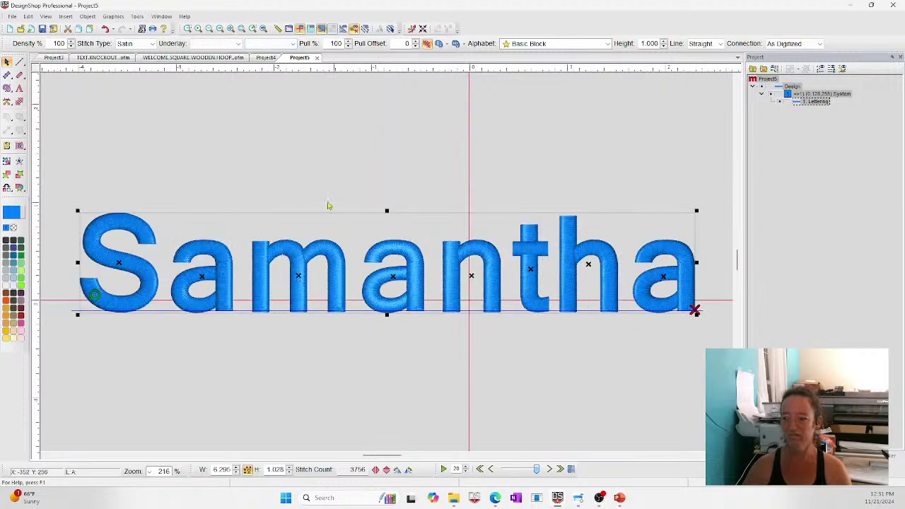
right_click(340, 226)
left_click(364, 230)
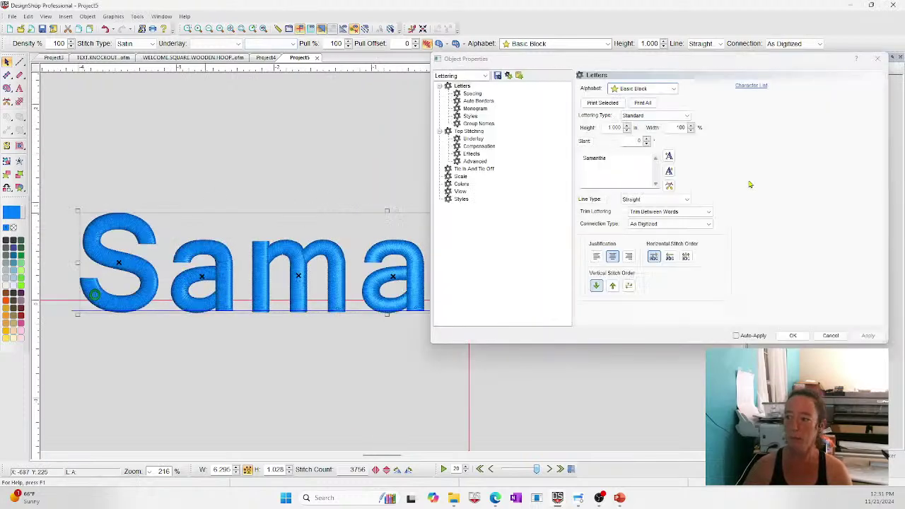
left_click_drag(620, 170, 540, 163)
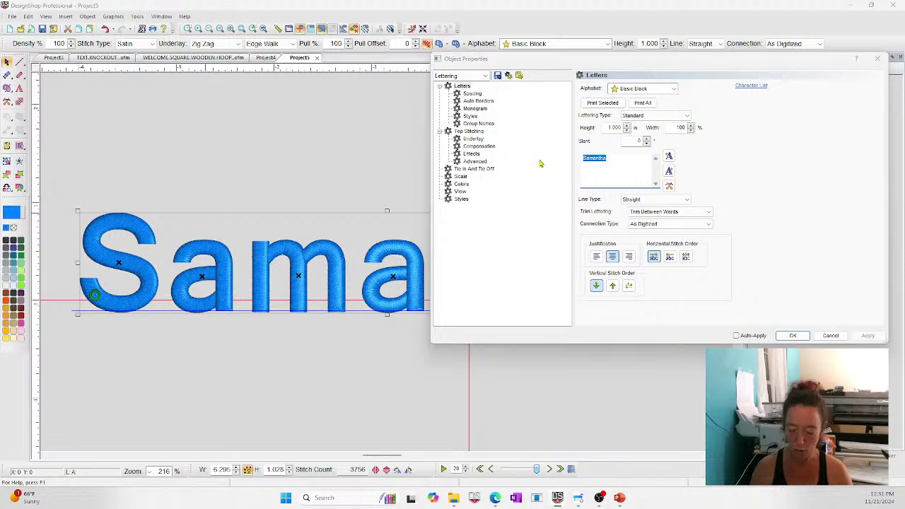
type("SAMANTHA")
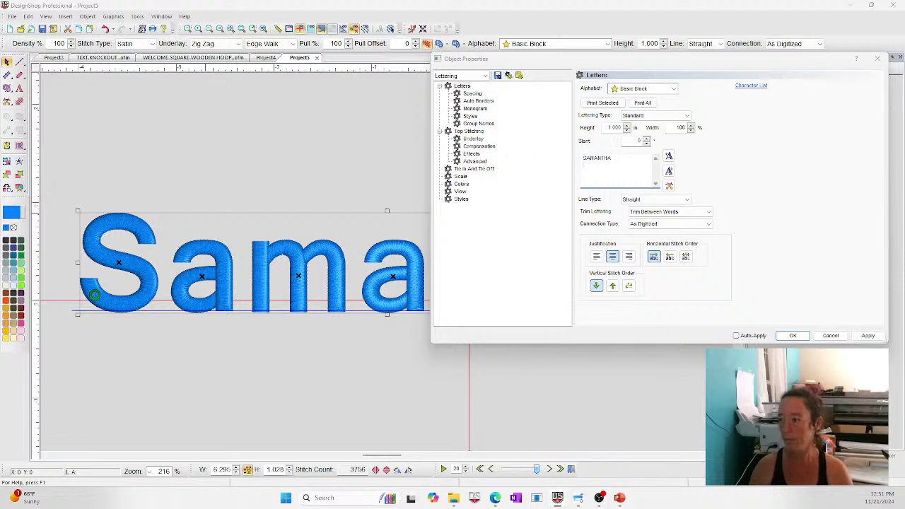
left_click(867, 335)
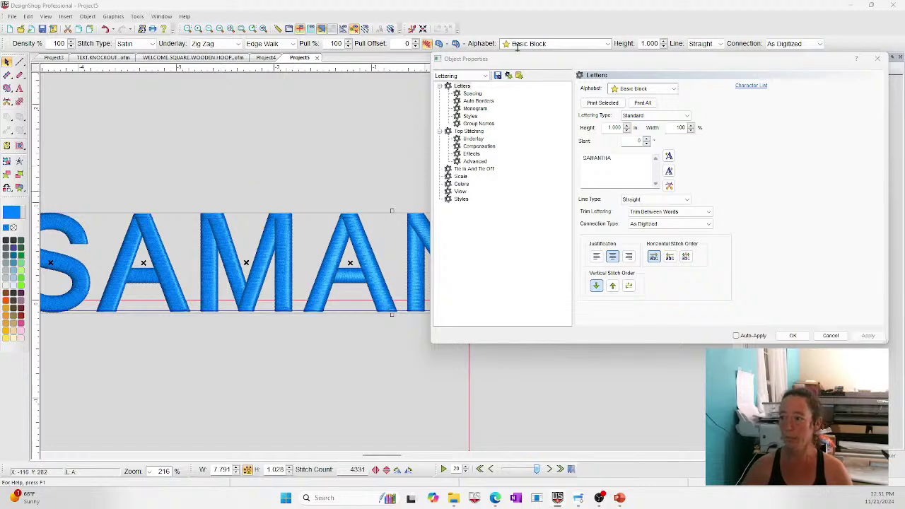
Step: Set the name lettering's line type to Envelope with the Inverted Double Arc preset and apply it
left_click_drag(433, 101, 549, 106)
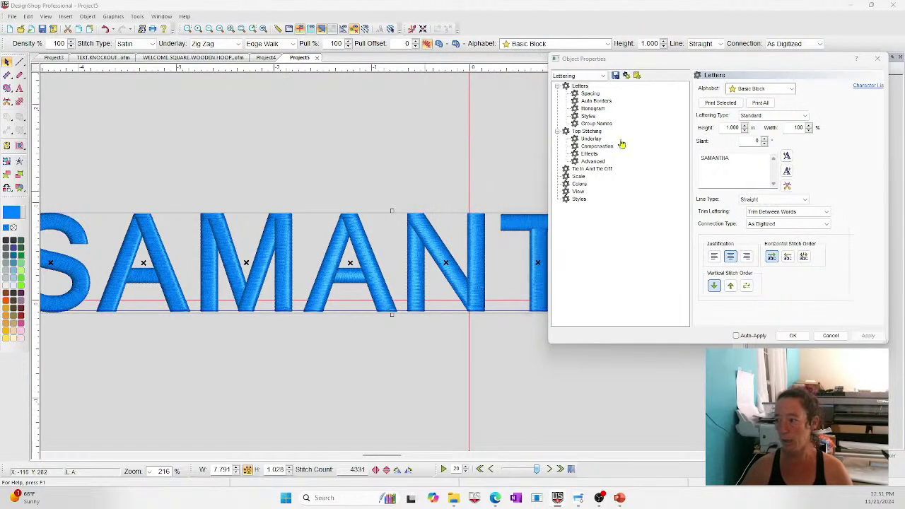
left_click(767, 200)
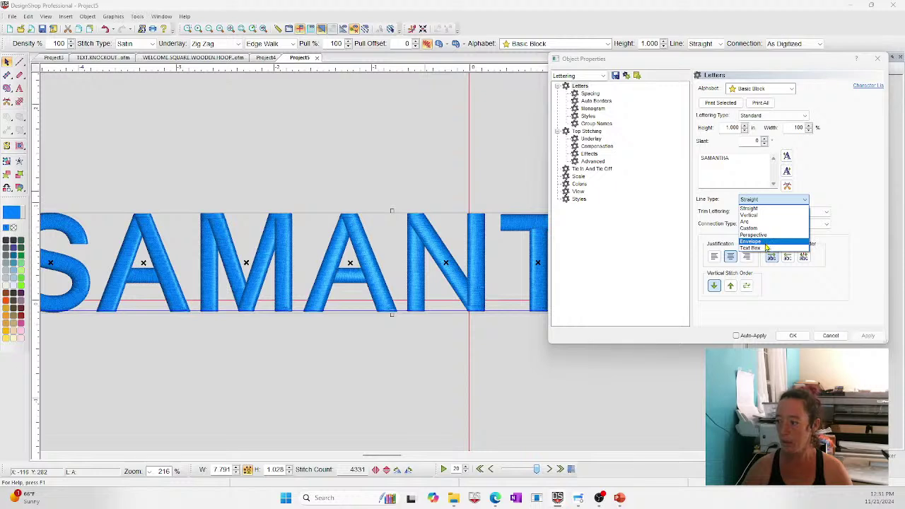
left_click(765, 242)
left_click(758, 222)
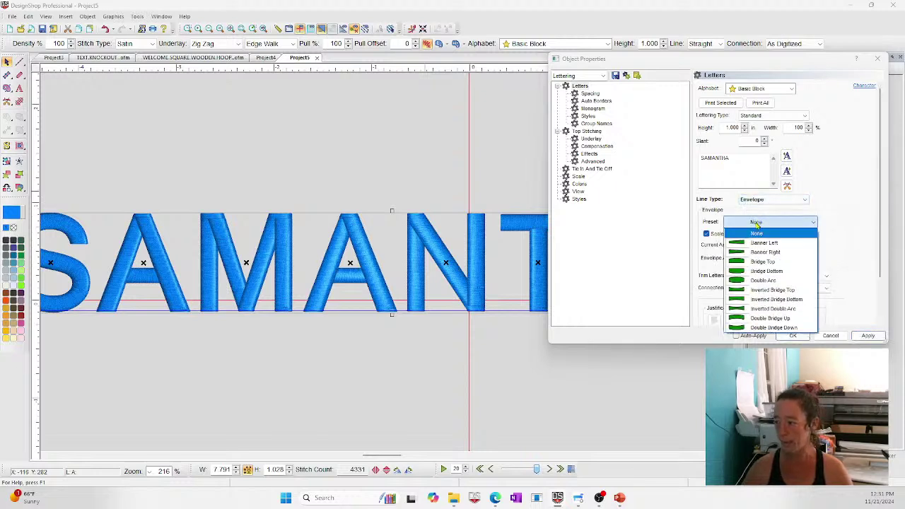
left_click(772, 309)
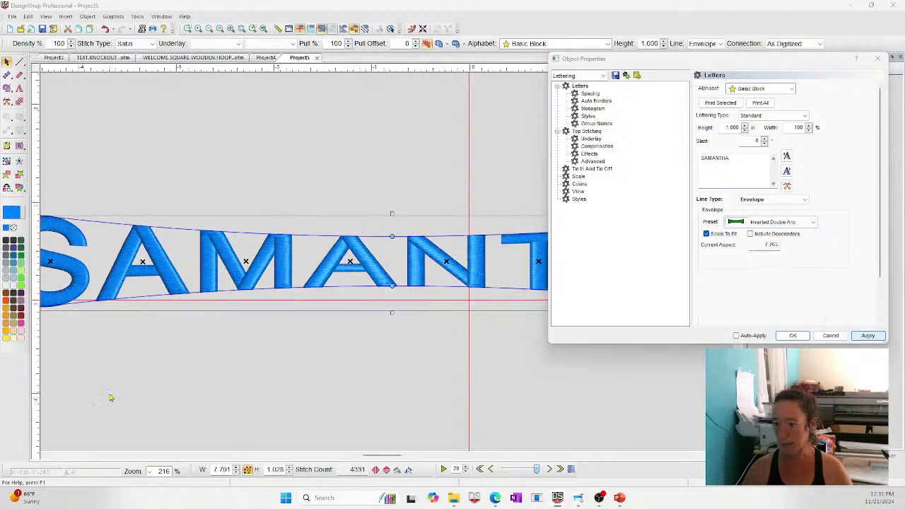
left_click(793, 335)
left_click(231, 28)
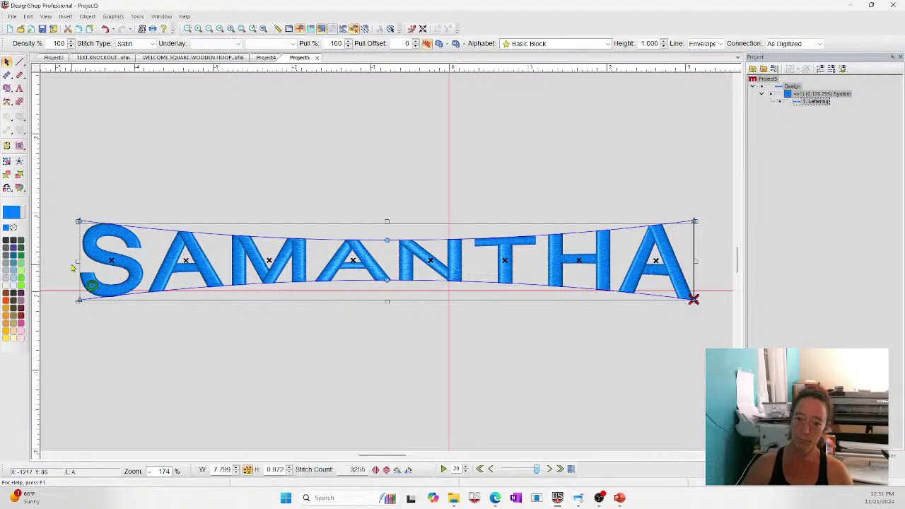
Step: Narrow the enveloped lettering to about 4.69 in wide and pull its upper and lower middle points inward
left_click_drag(76, 260, 323, 261)
left_click_drag(509, 241, 510, 253)
left_click_drag(511, 288, 510, 274)
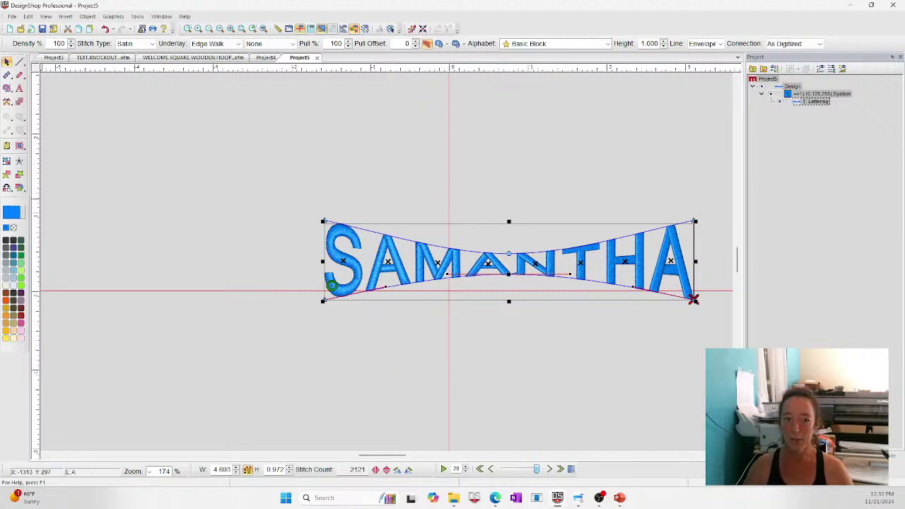
Step: Change the lettering's envelope preset to Double Bridge Up and apply it
right_click(530, 242)
left_click(543, 247)
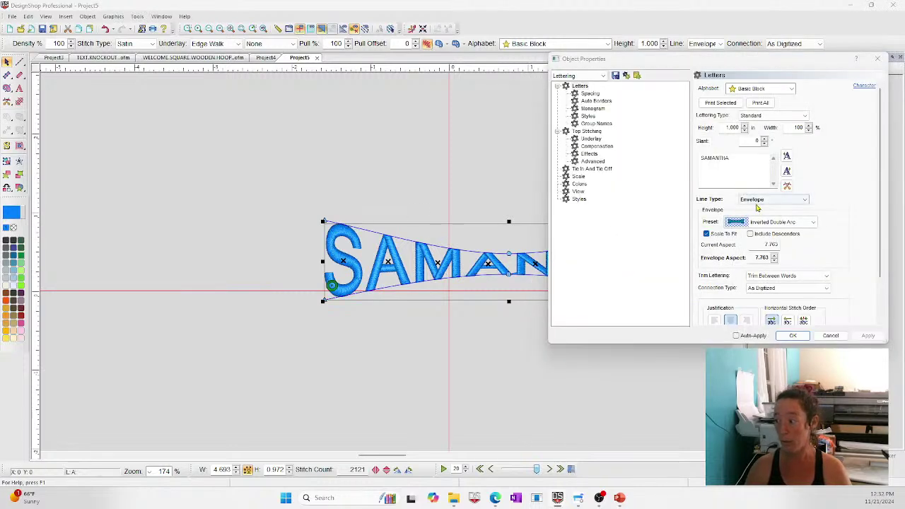
left_click(778, 222)
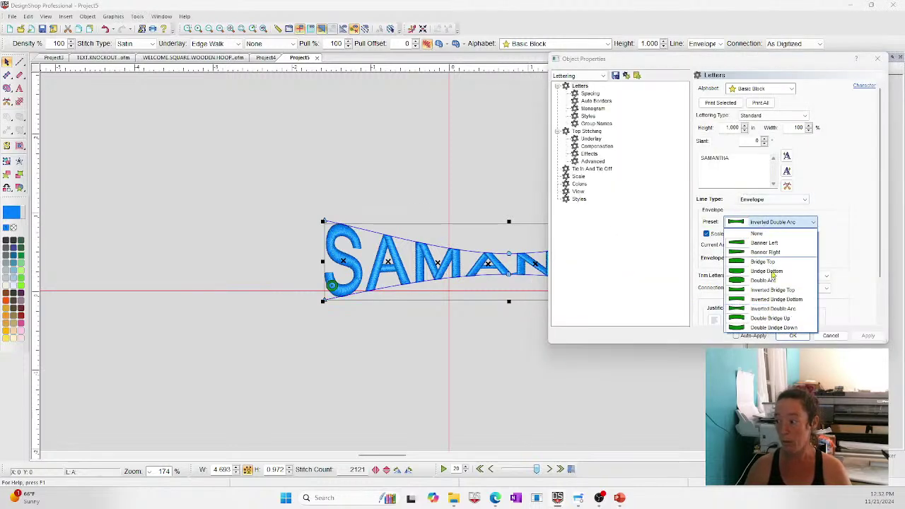
left_click(774, 319)
left_click(867, 335)
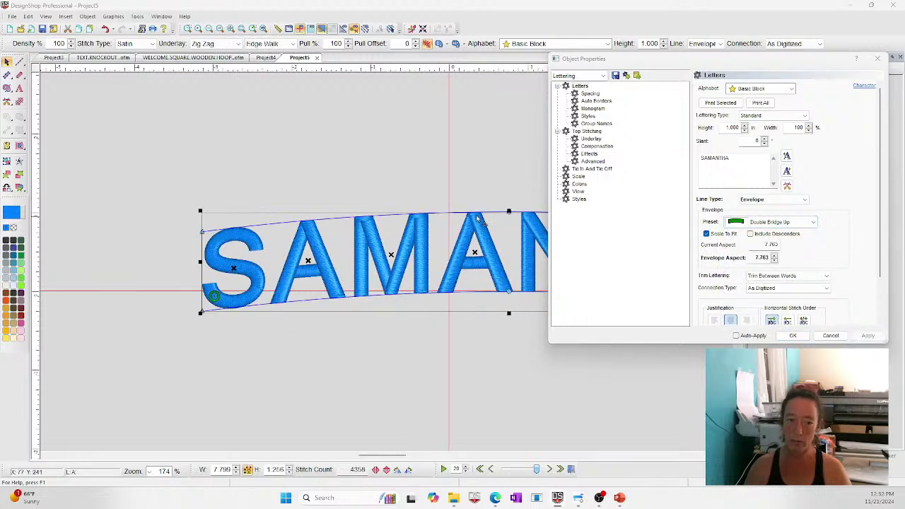
Step: Try to clear the envelope shape by applying the None preset, and close the lettering's properties
left_click(753, 224)
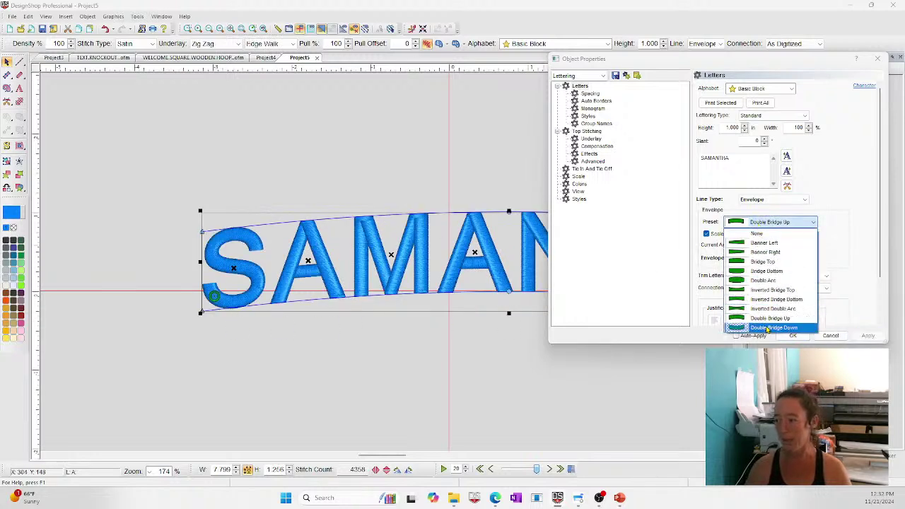
left_click(763, 238)
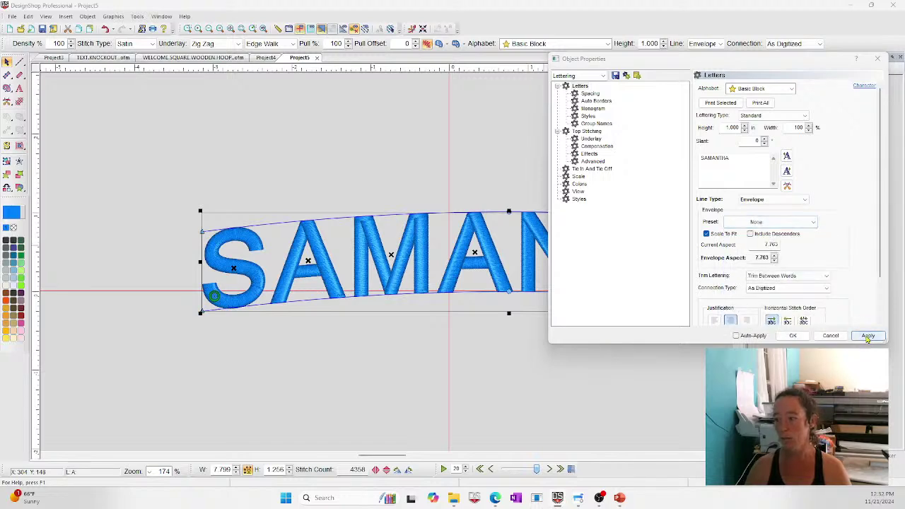
left_click(867, 335)
left_click(820, 338)
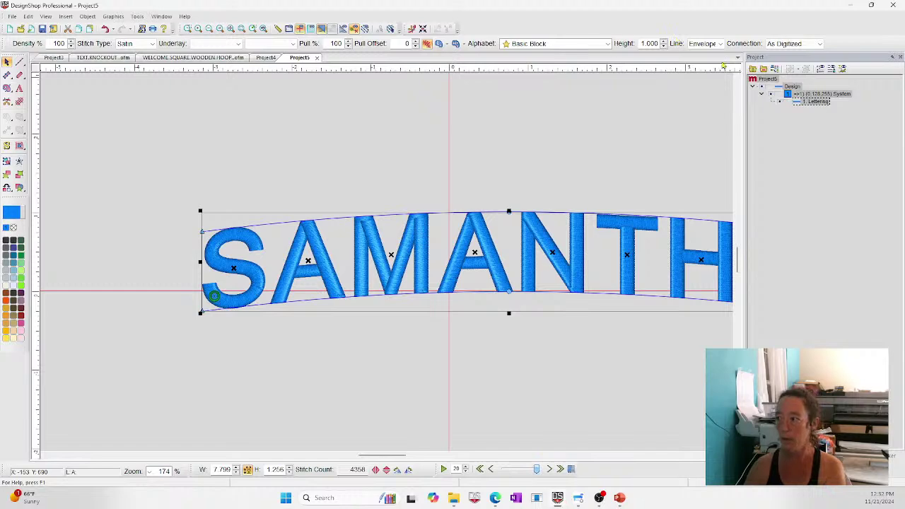
Step: Set the lettering's line type to Straight and move the whole name up and to the left
left_click(707, 43)
left_click(698, 57)
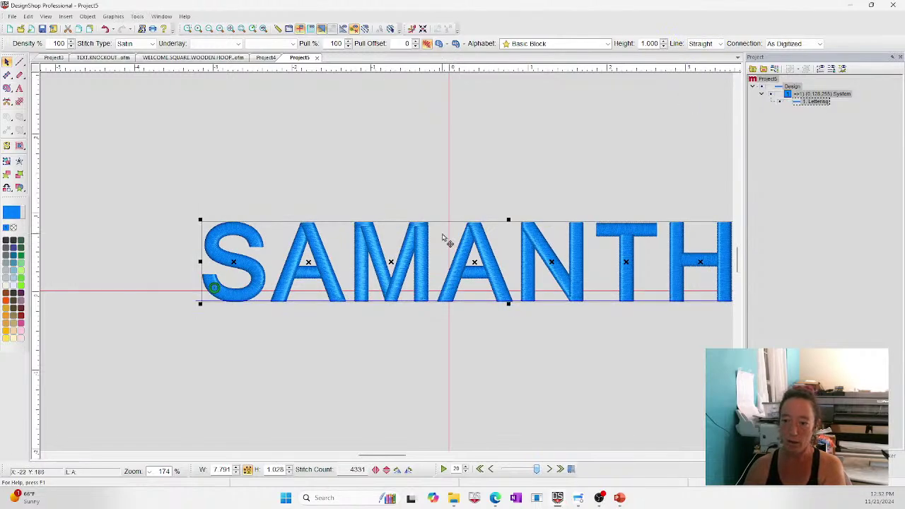
left_click_drag(442, 237, 324, 198)
Step: Set the straight lettering's line type to Envelope with no preset
right_click(400, 205)
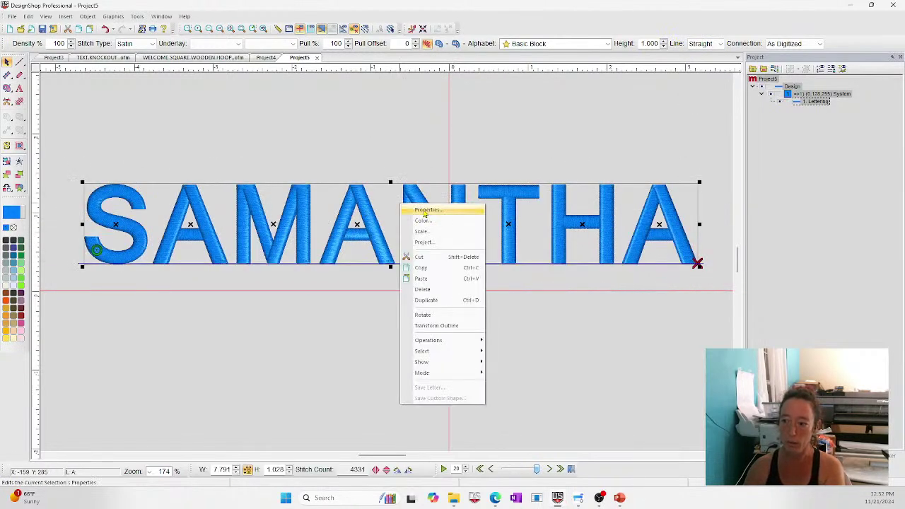
left_click(427, 210)
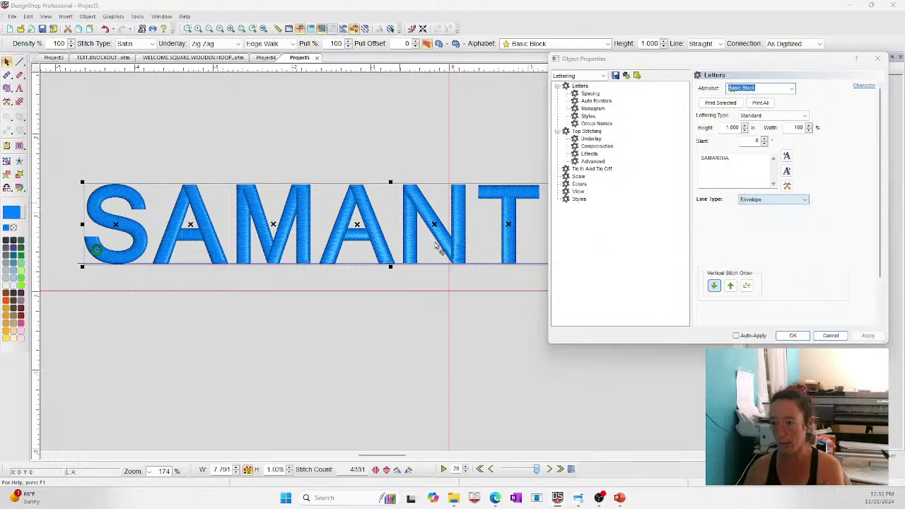
left_click(867, 336)
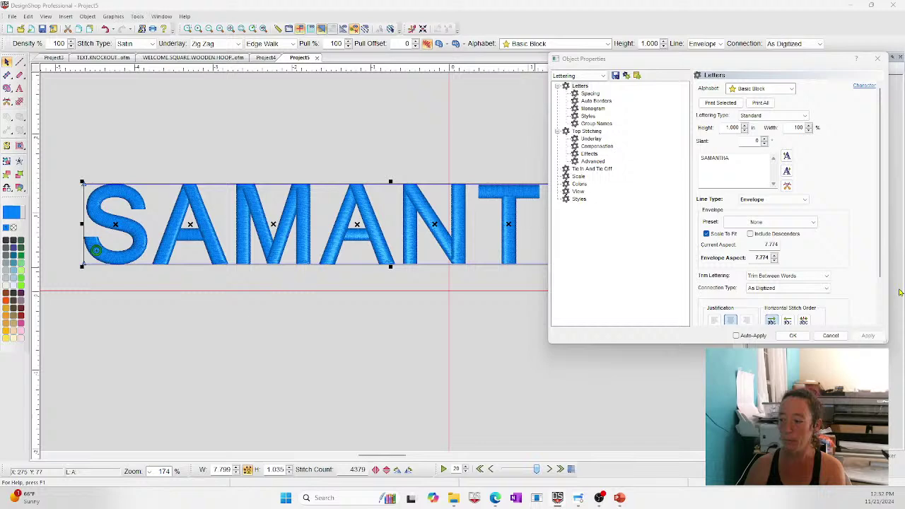
left_click(793, 335)
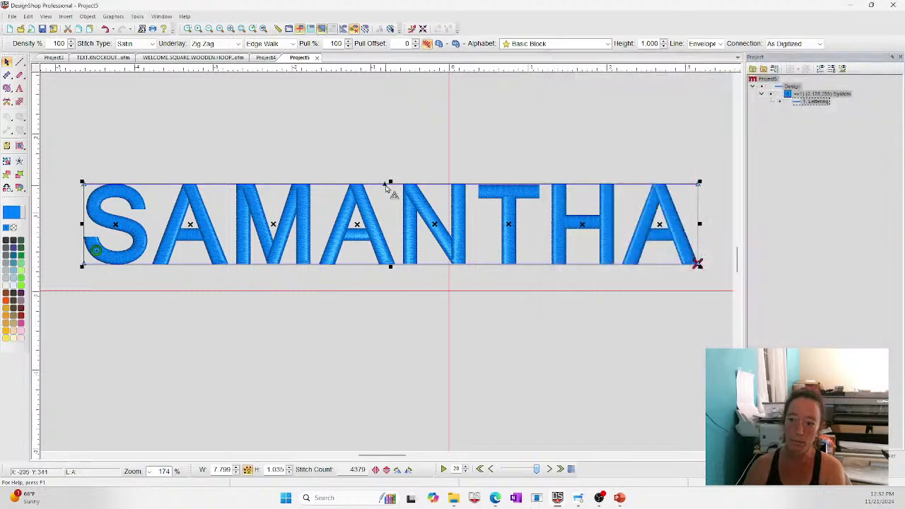
Step: Pull the middle of the envelope's upper and lower edges outward, and pinch both edges inward around the T
left_click_drag(388, 183, 379, 124)
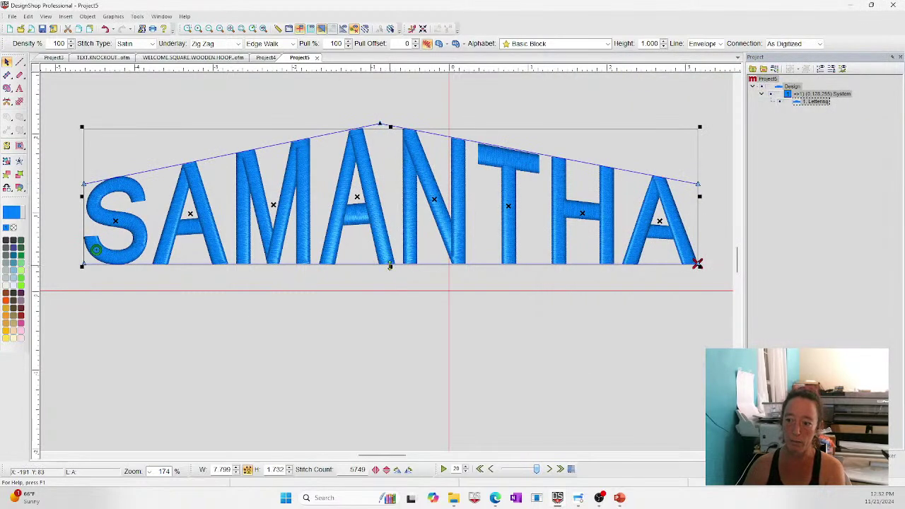
left_click_drag(392, 268, 396, 332)
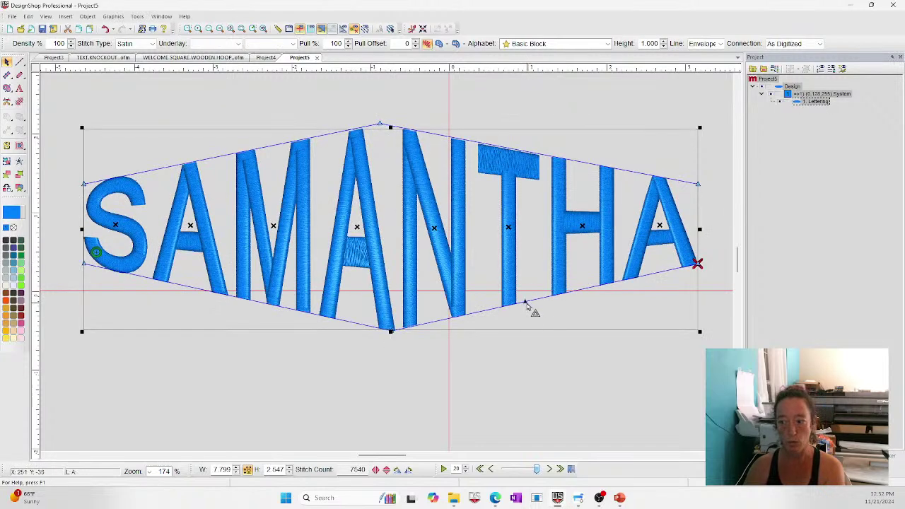
left_click_drag(527, 306, 517, 248)
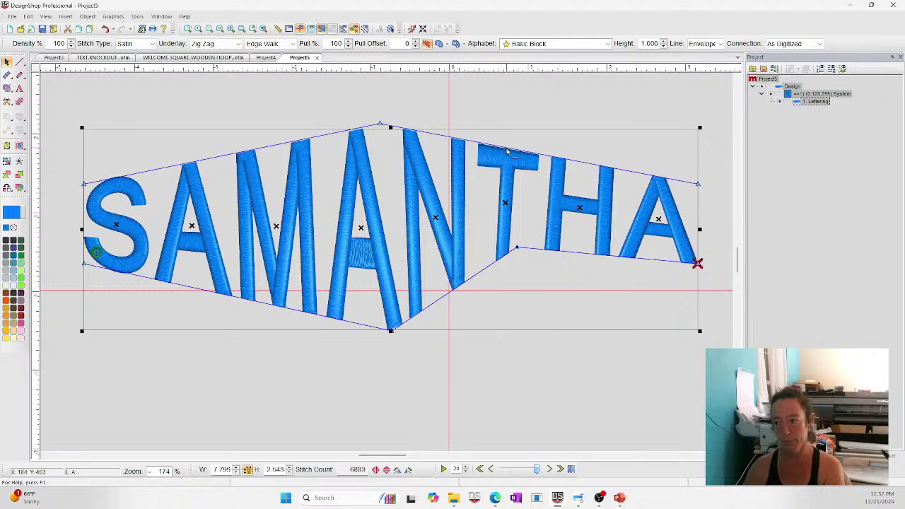
left_click_drag(506, 150, 519, 221)
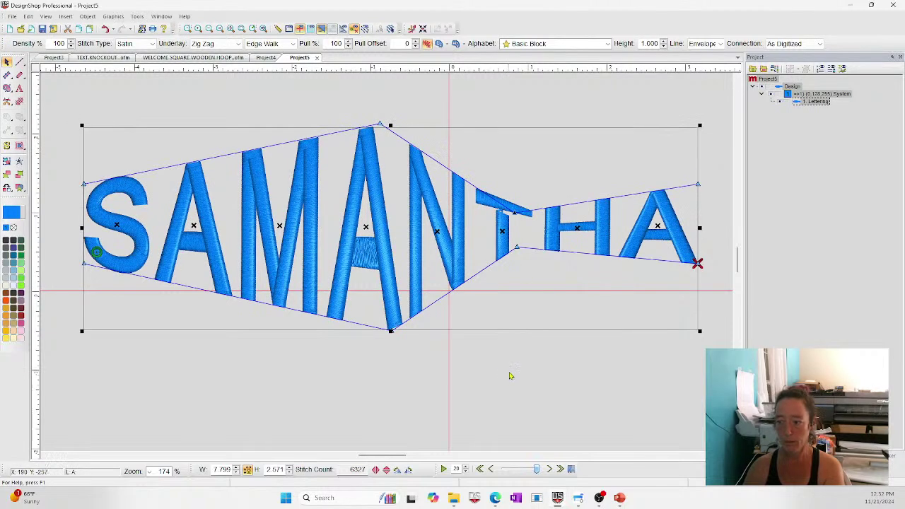
Step: Undo the last pinch of the envelope's upper edge and raise the middle point of its lower edge
left_click(466, 375)
left_click(366, 262)
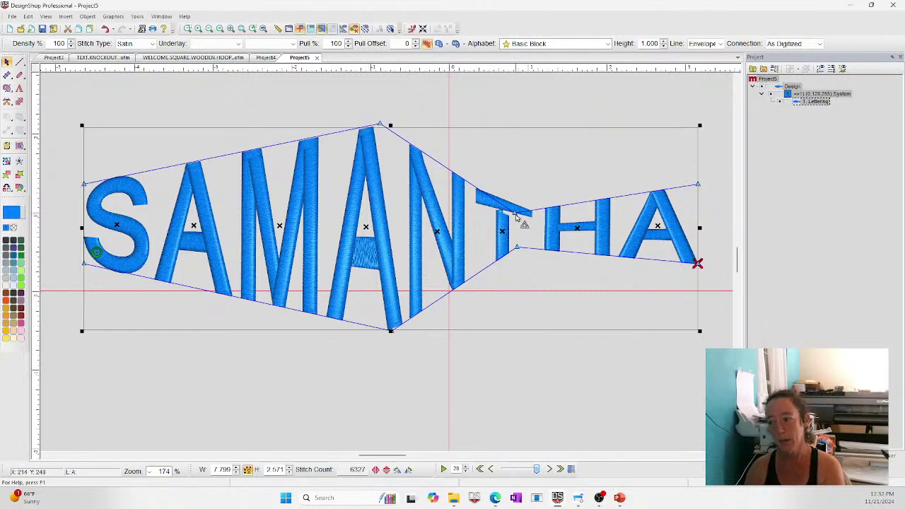
key("ctrl+z")
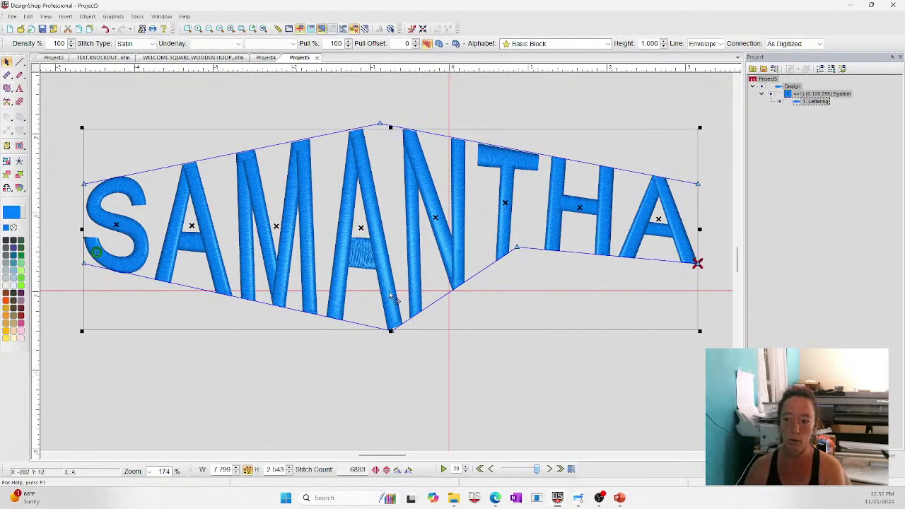
left_click_drag(390, 333, 389, 297)
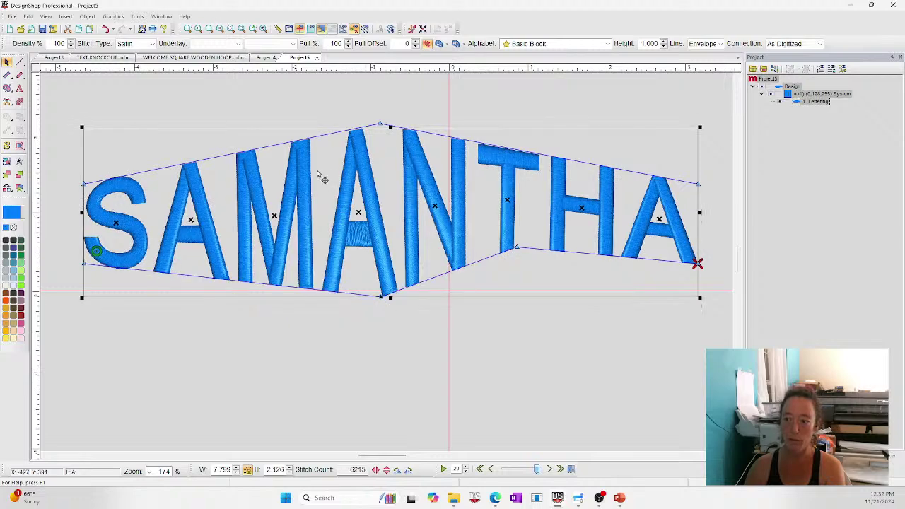
Step: Try the Perspective line type on the reshaped lettering, and set it back to Envelope
right_click(380, 173)
left_click(404, 176)
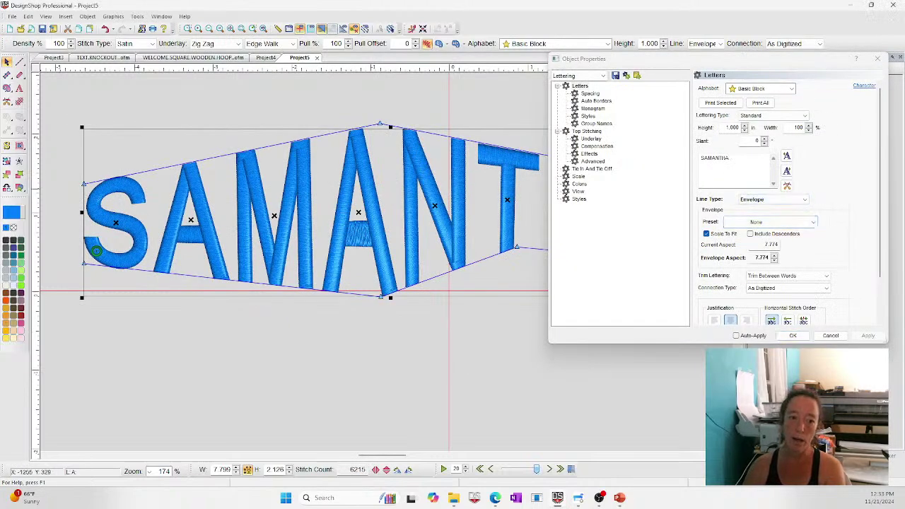
left_click(753, 201)
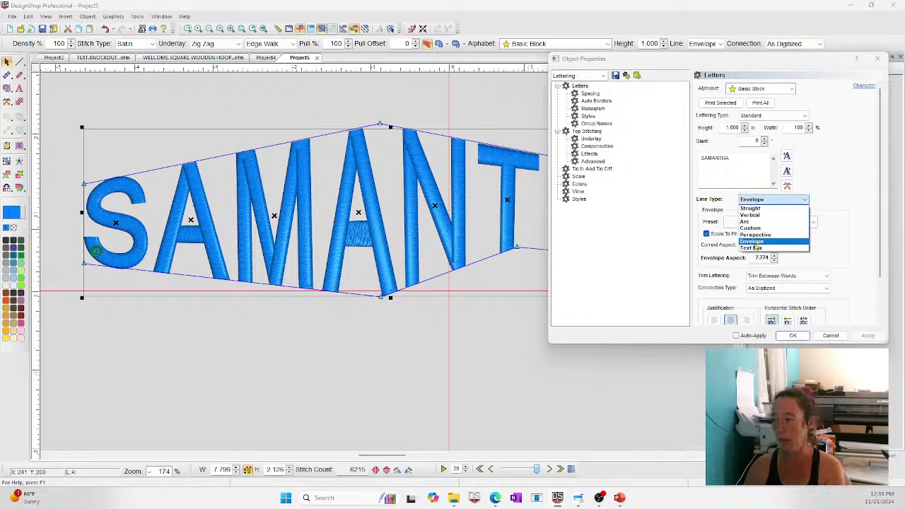
left_click(755, 234)
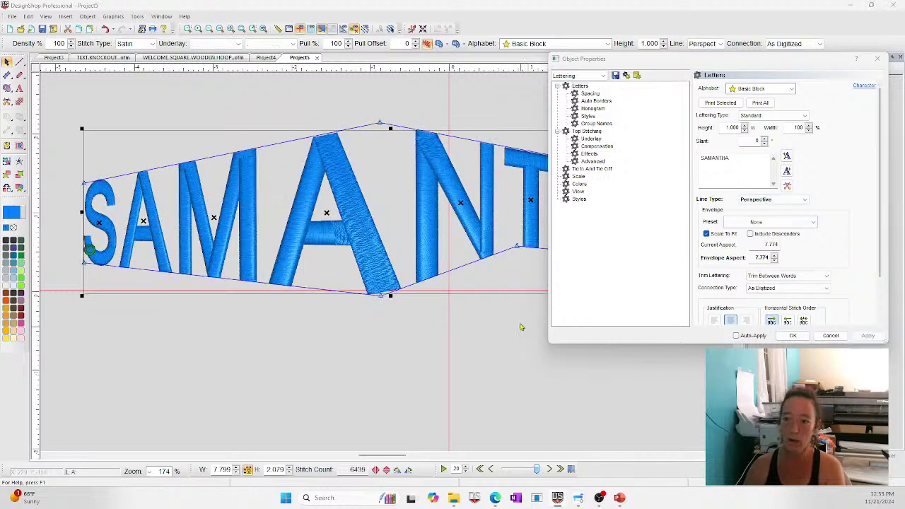
left_click(750, 200)
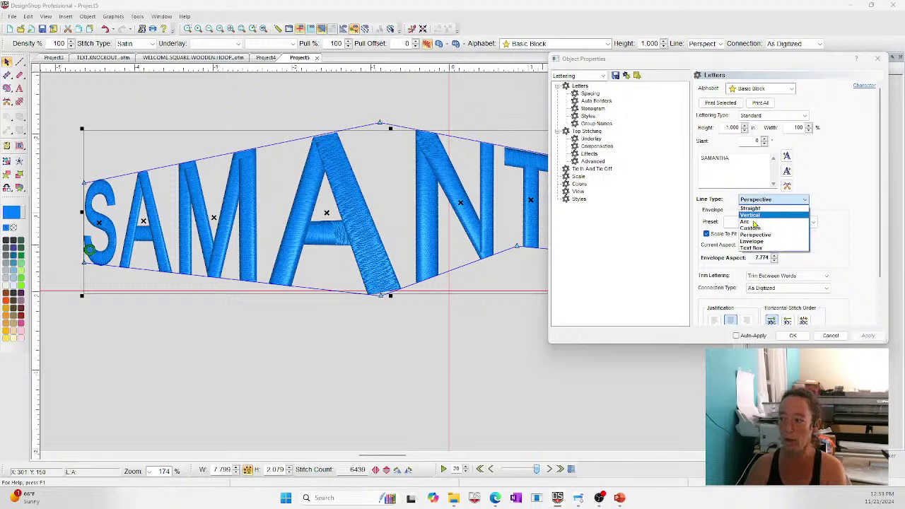
left_click(752, 241)
left_click(867, 335)
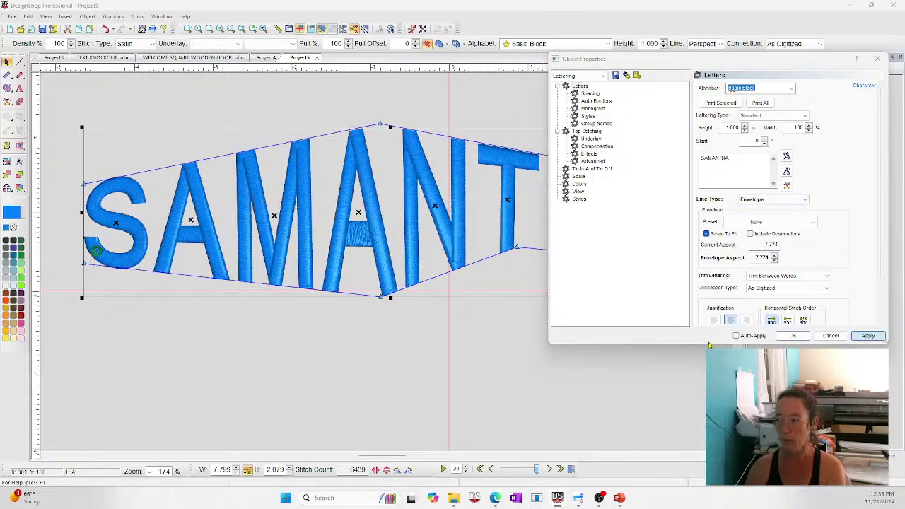
left_click(792, 336)
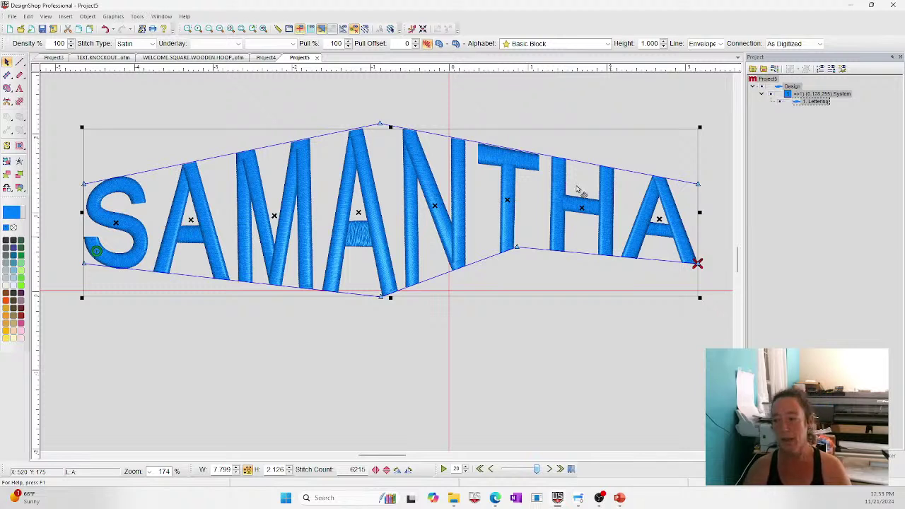
Step: Apply the Inverted Double Arc envelope preset to the reshaped lettering and deselect it
right_click(530, 204)
left_click(555, 212)
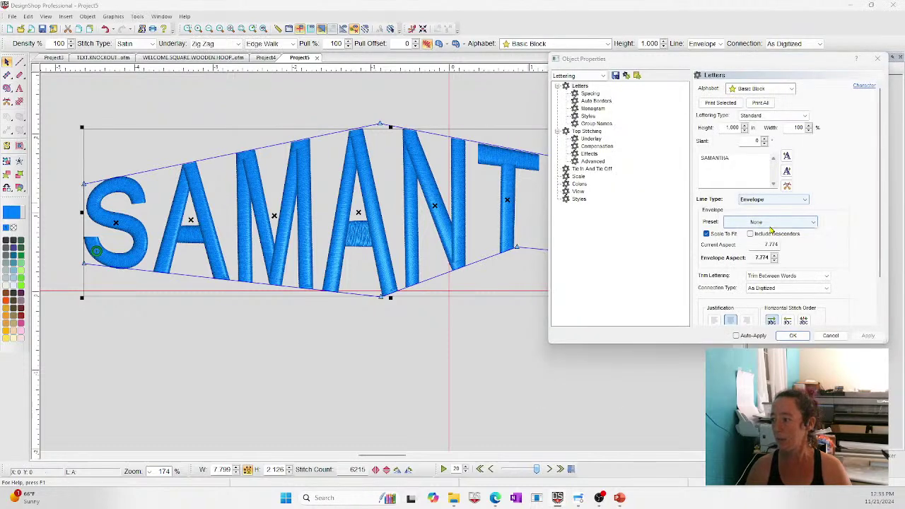
left_click(778, 222)
left_click(773, 308)
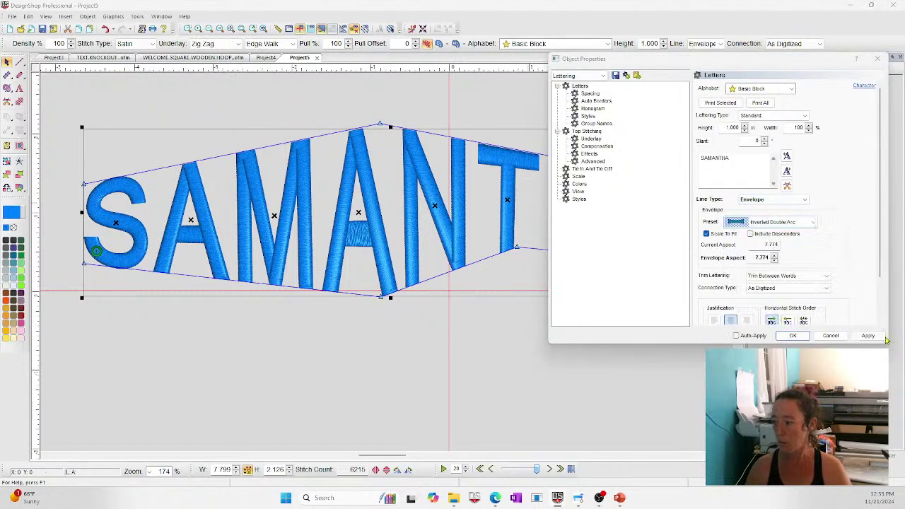
left_click(868, 335)
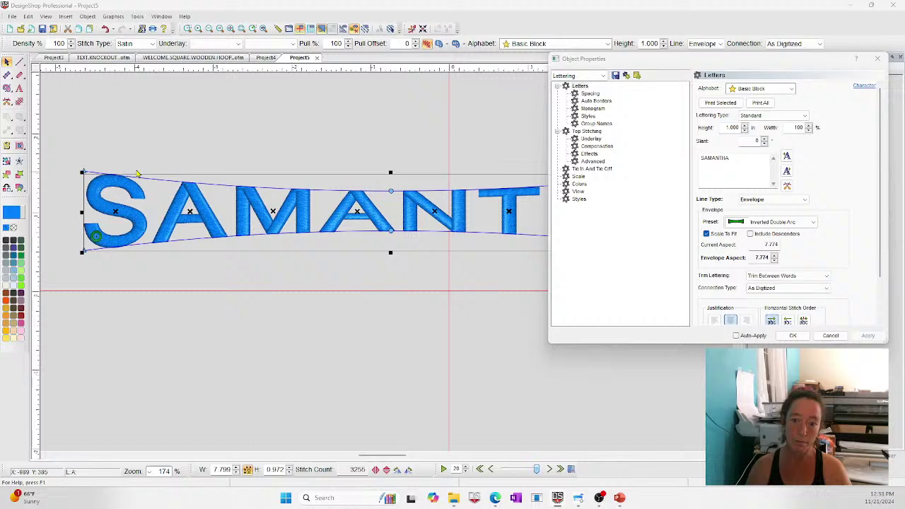
left_click(793, 335)
left_click(289, 372)
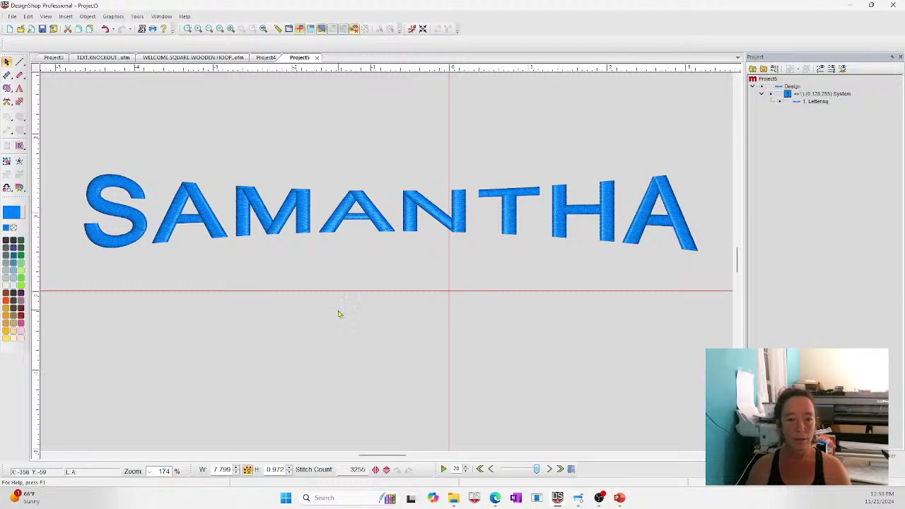
Step: Switch to the PowerPoint slide show and advance to the next question slide
mouse_move(620, 498)
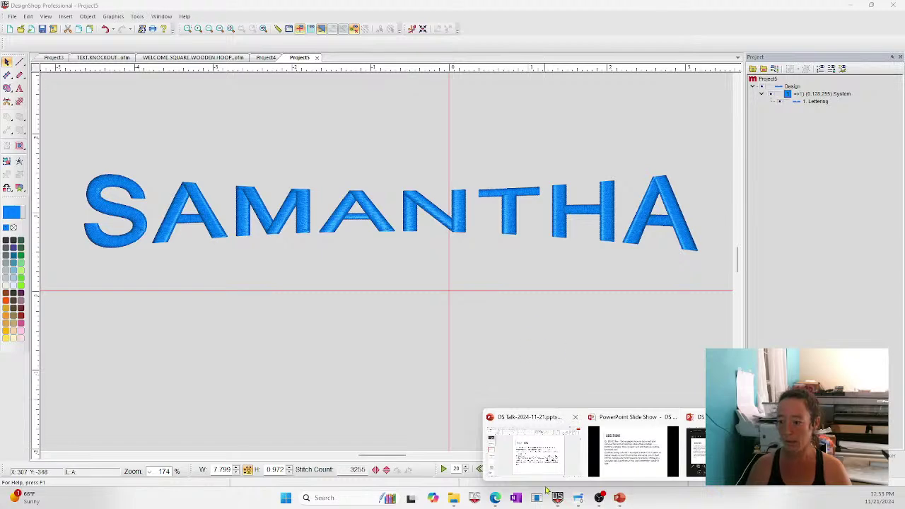
left_click(624, 454)
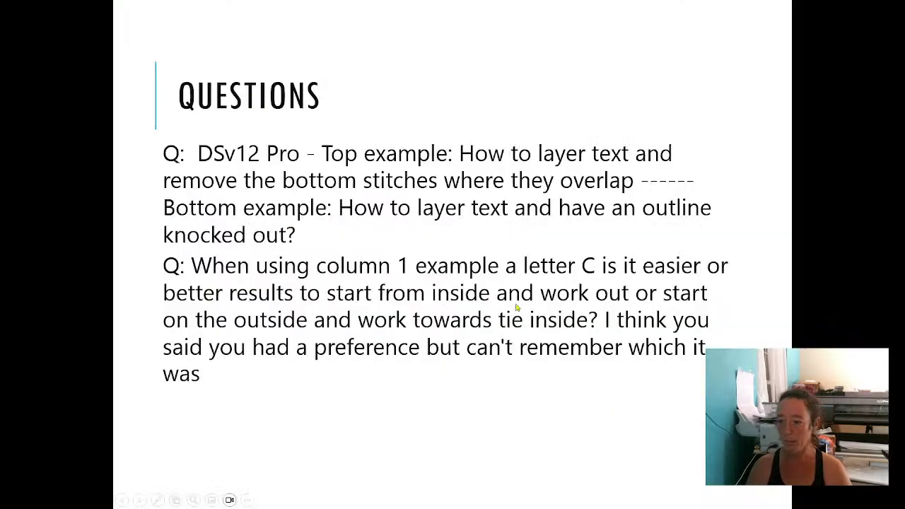
key("Right")
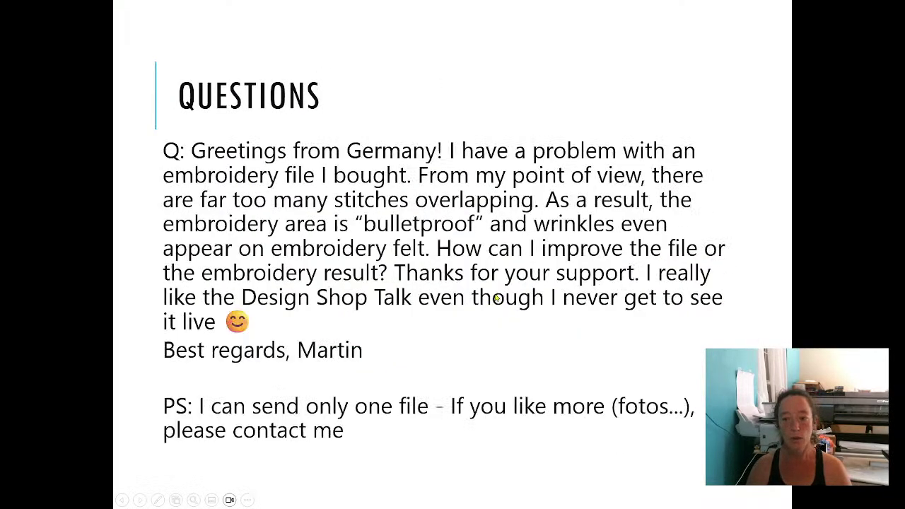